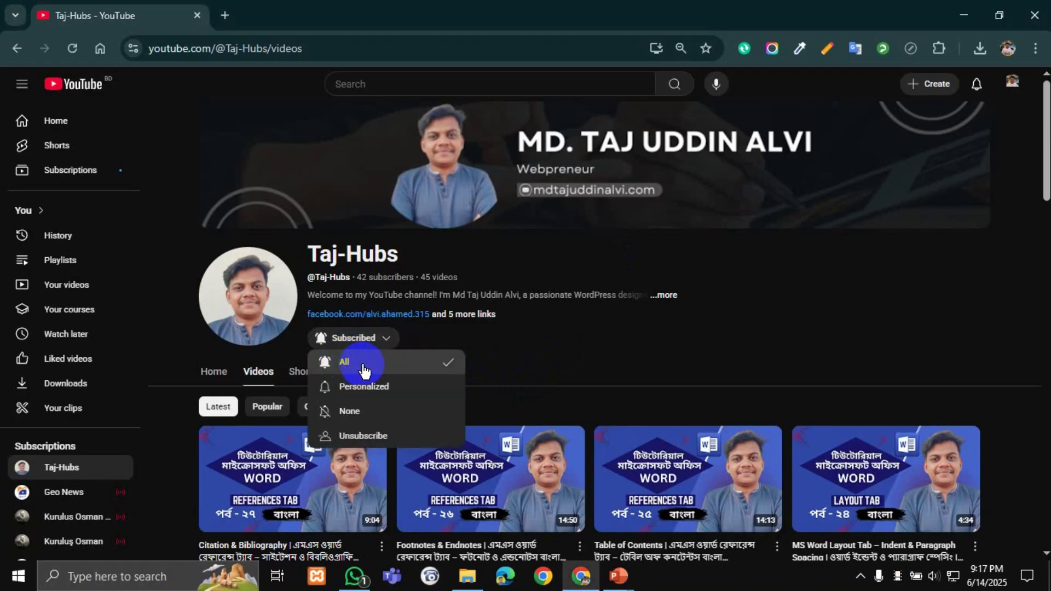
Set the notifications of the subscribed YouTube channel to All
click(363, 371)
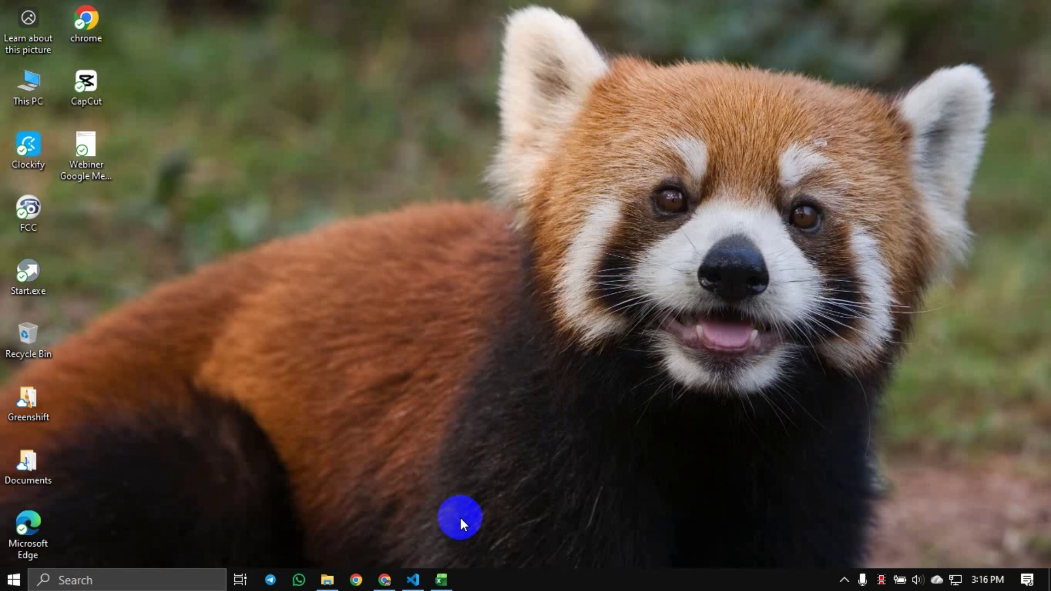
Switch to the Excel workbook and, on Sheet1, widen column E and make row 1 much taller
click(450, 582)
click(496, 348)
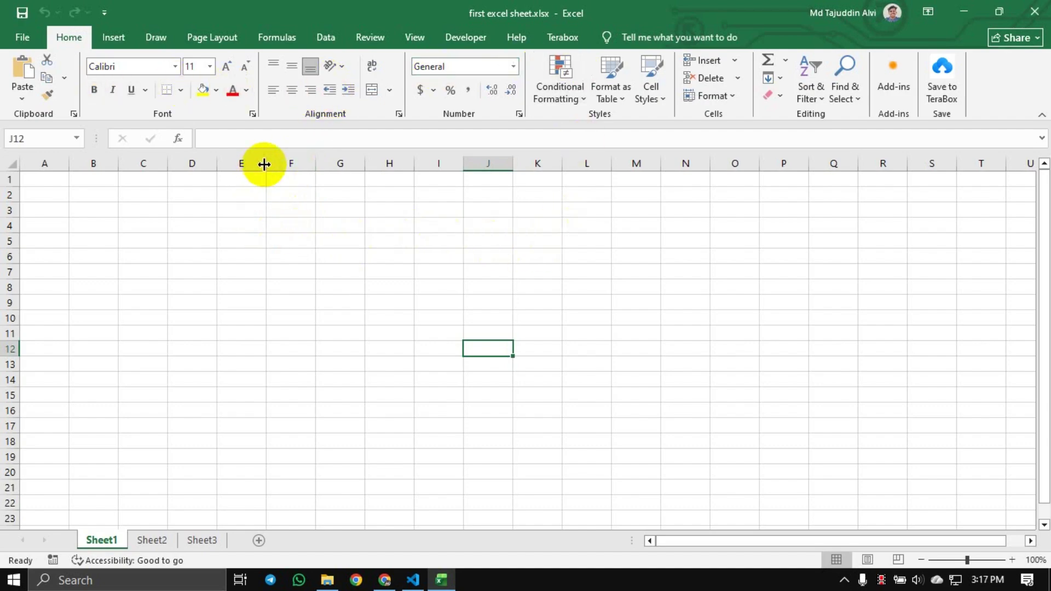
drag(265, 165, 281, 164)
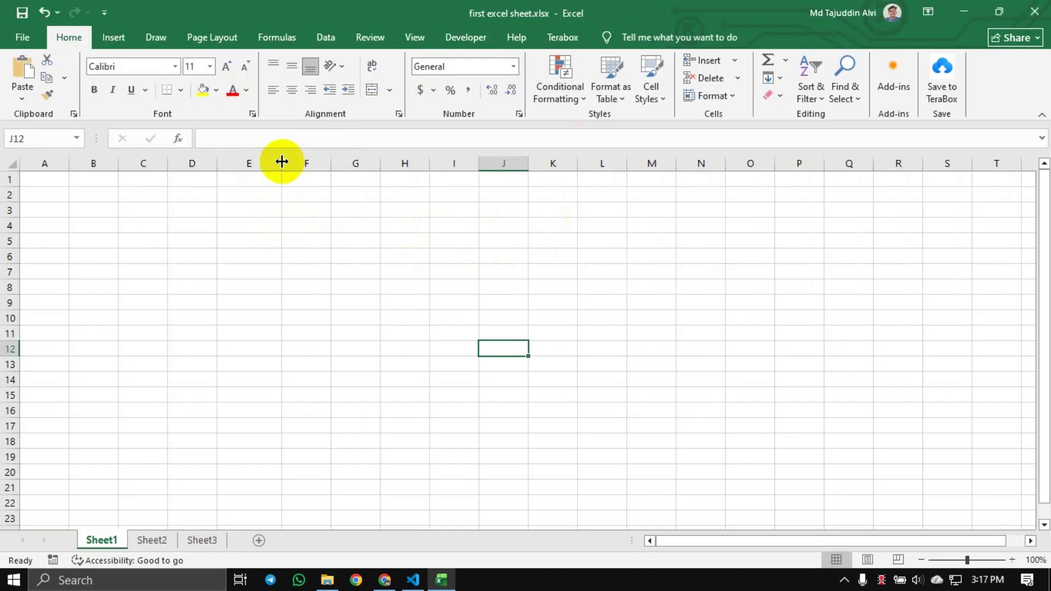
drag(281, 161, 403, 163)
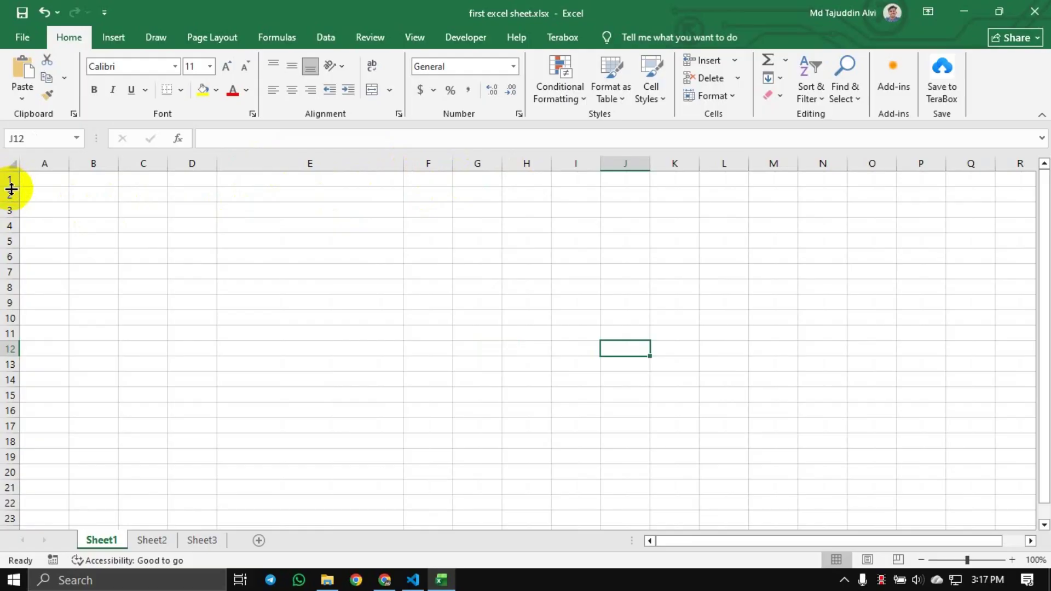
drag(11, 189, 11, 259)
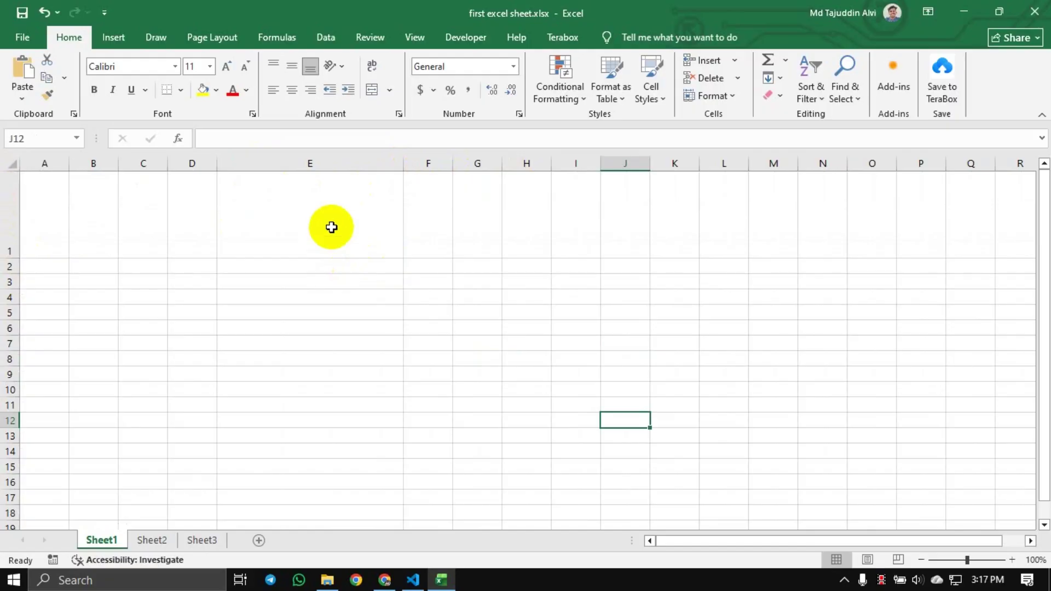
Widen column E further and enter Hello in cell E1
click(291, 205)
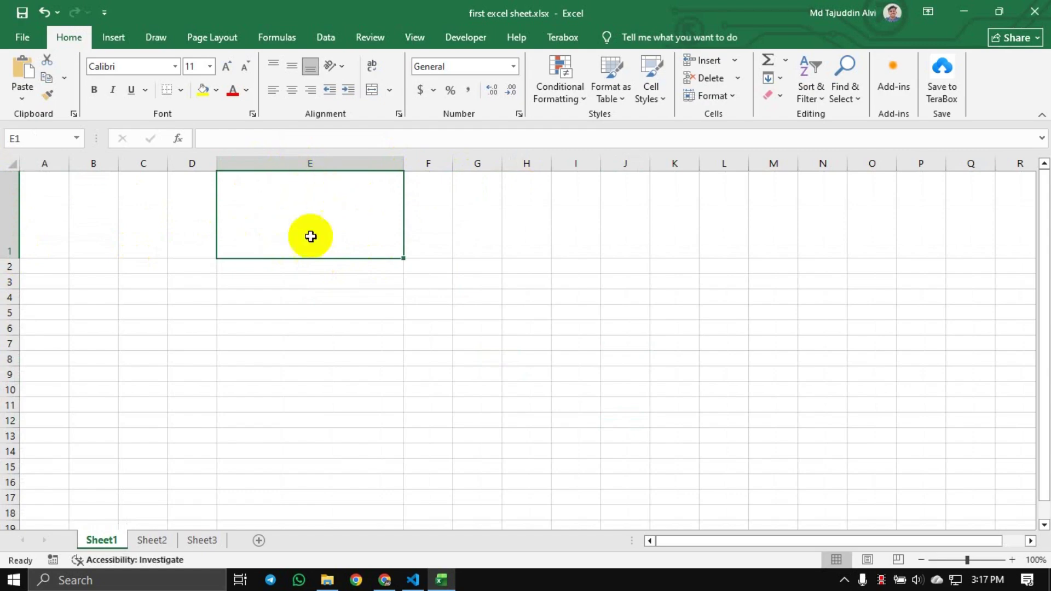
drag(402, 164, 483, 164)
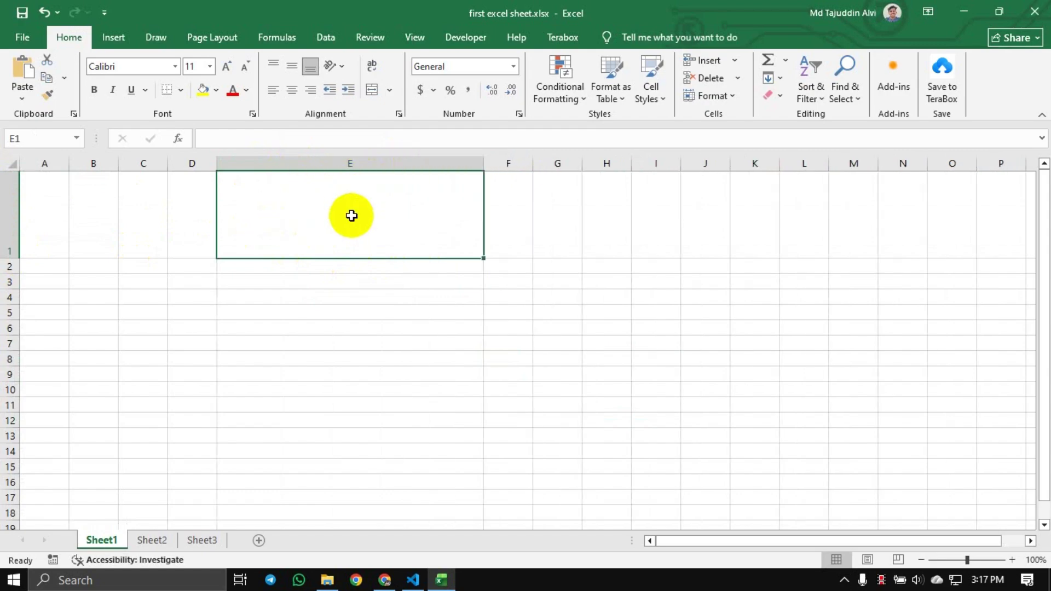
text(Hello)
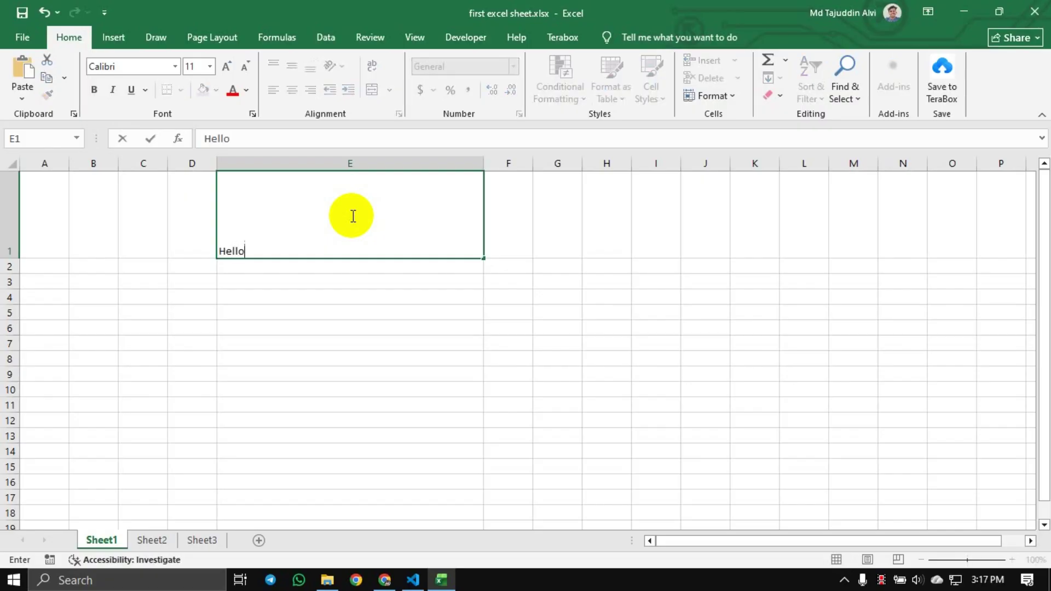
key(Return)
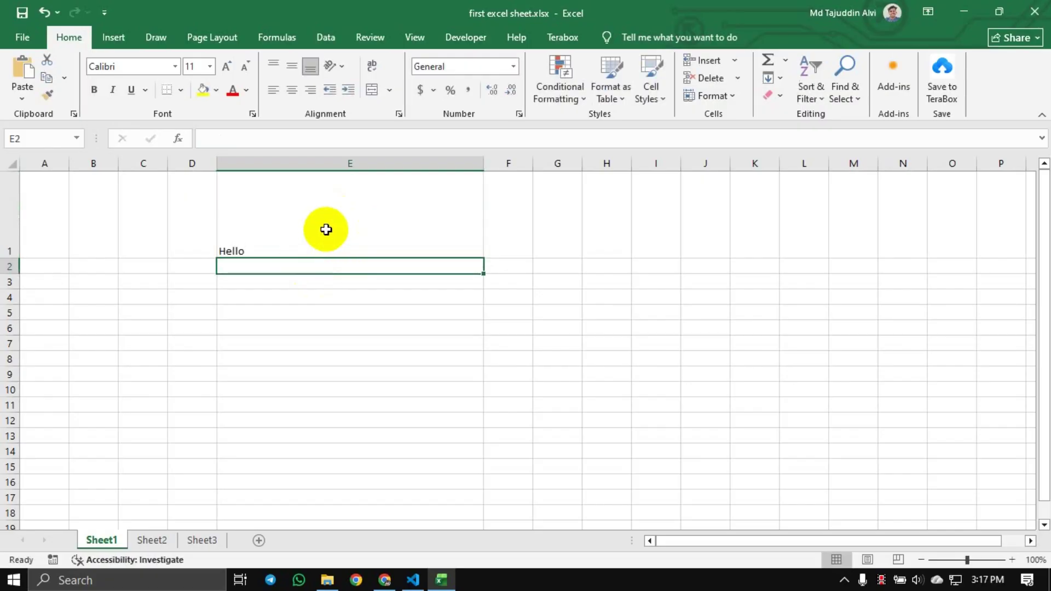
Try the Middle, Top and Bottom vertical alignments on the text in cell E1, ending with Bottom Align
click(304, 220)
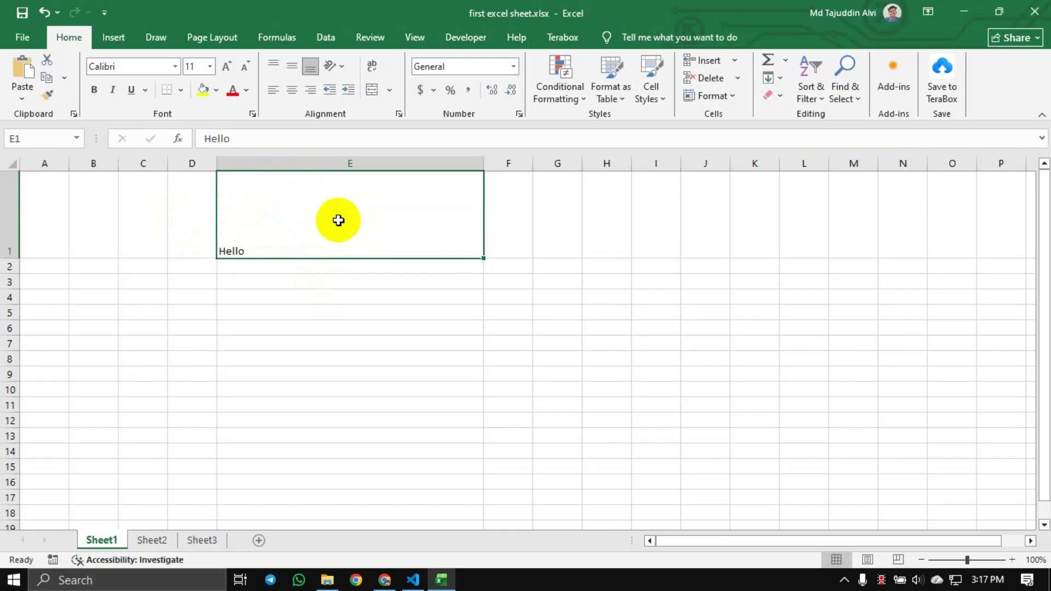
click(287, 65)
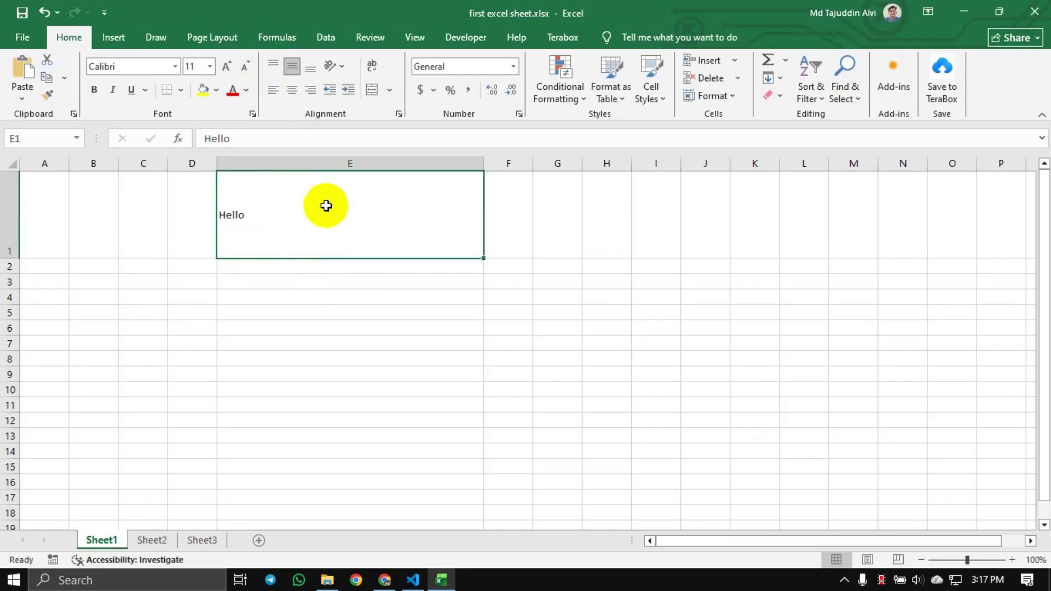
click(274, 65)
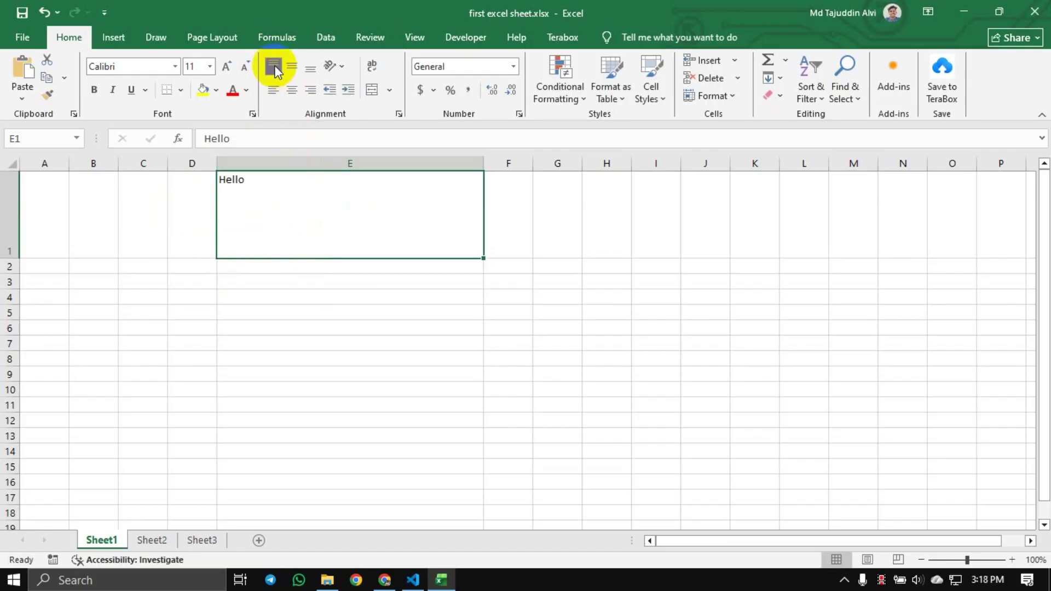
click(291, 66)
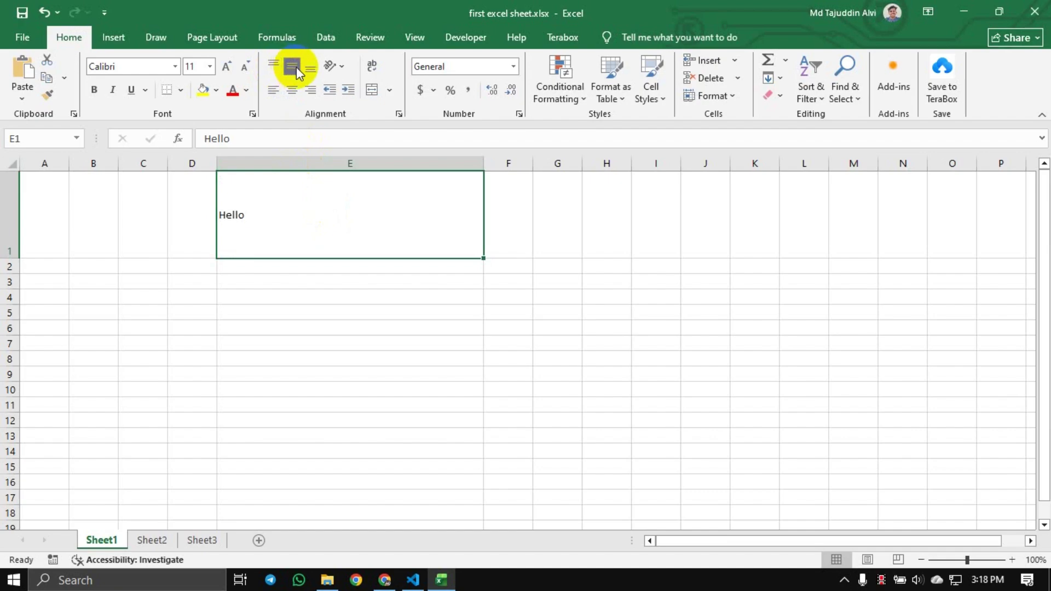
click(310, 67)
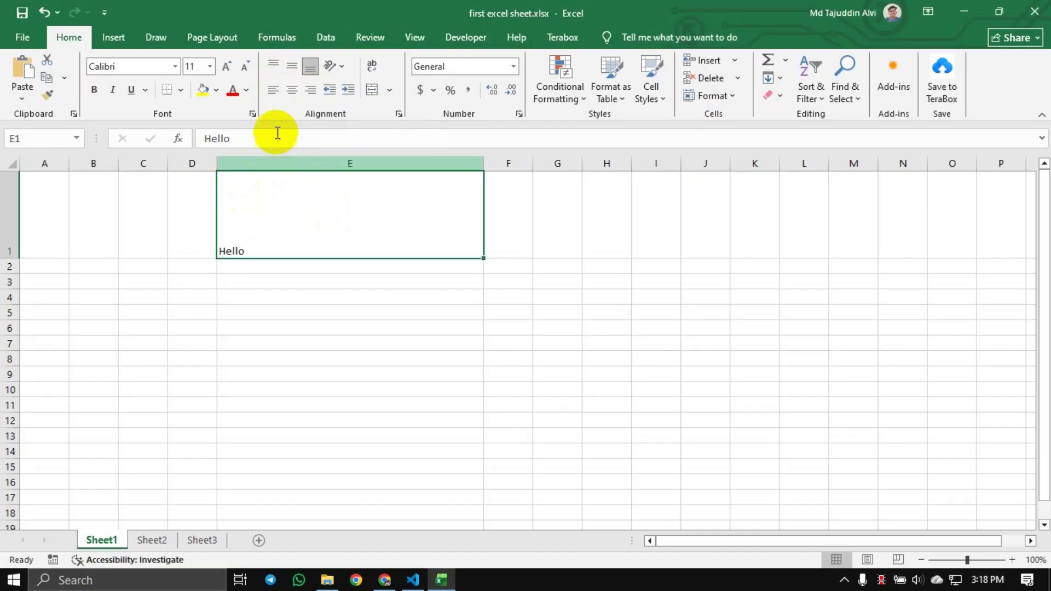
Try centered and right horizontal alignment on the text in cell E1, then align it left
click(292, 90)
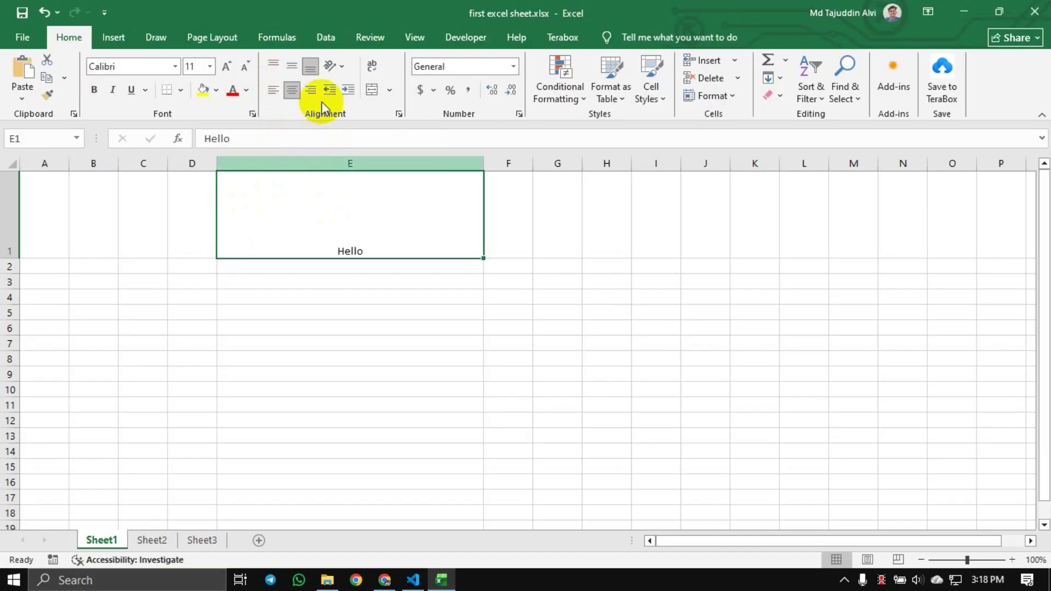
click(311, 91)
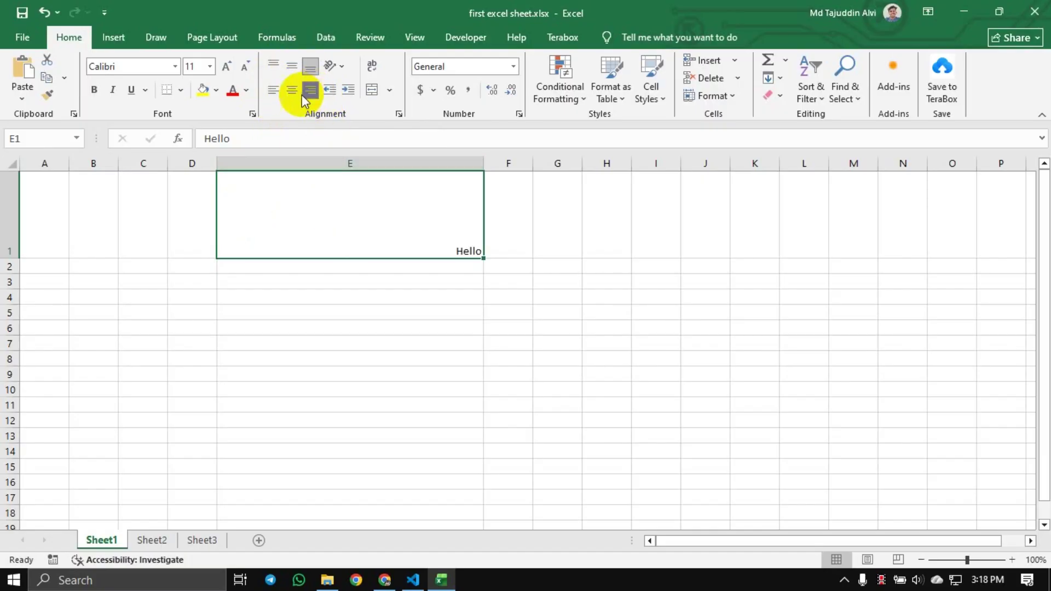
click(290, 91)
click(274, 90)
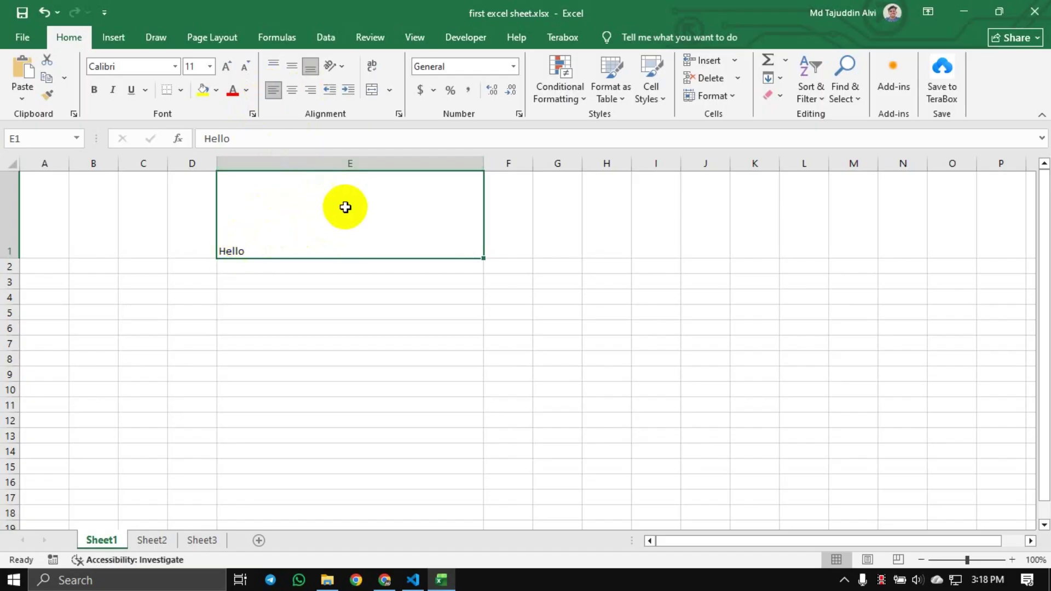
Center the text in cell E1 horizontally and align it to the middle vertically
click(292, 91)
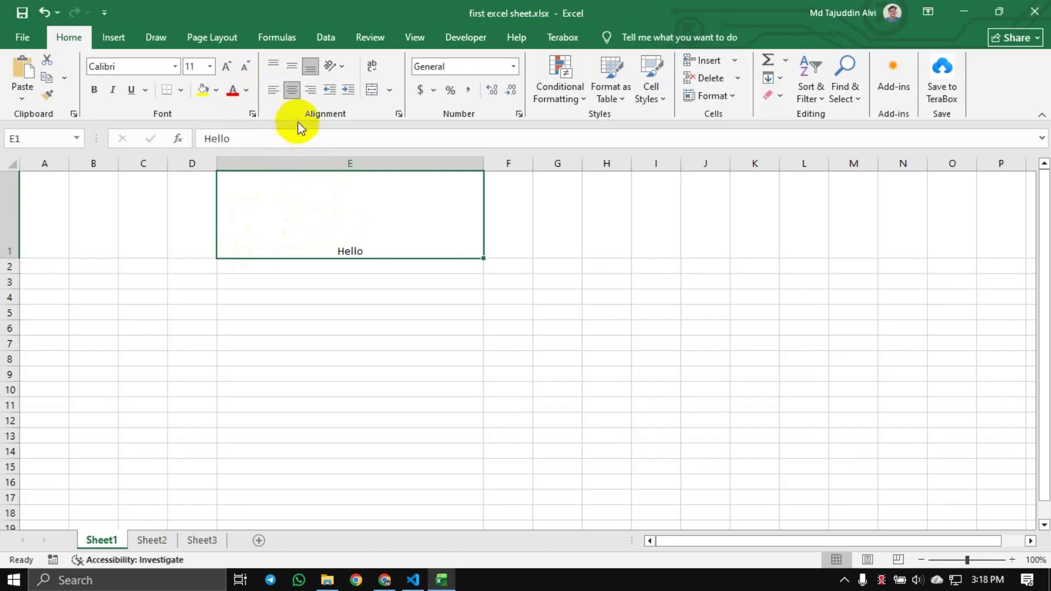
click(291, 68)
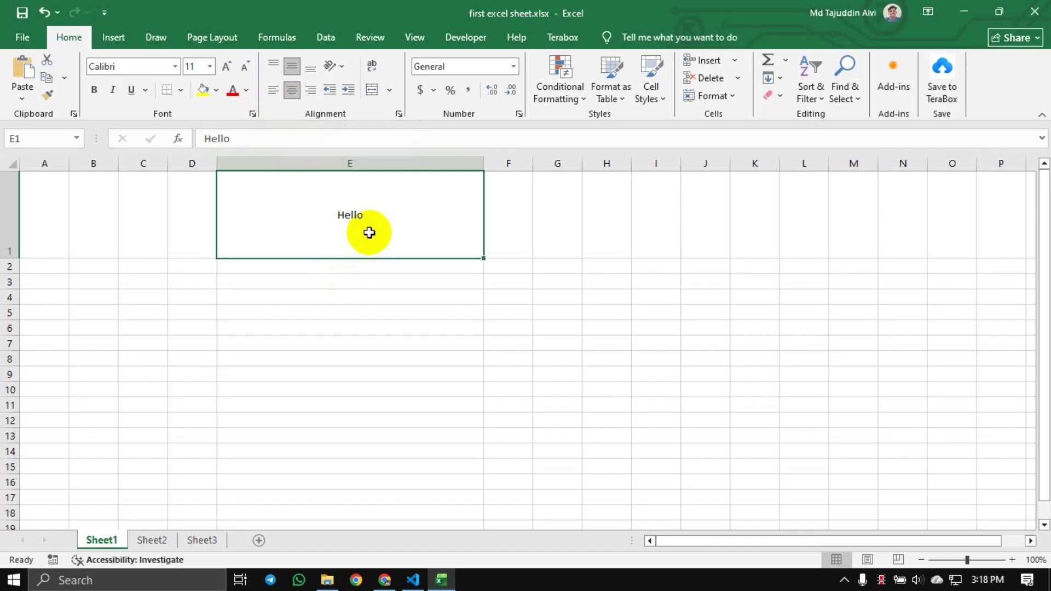
key(ctrl+t)
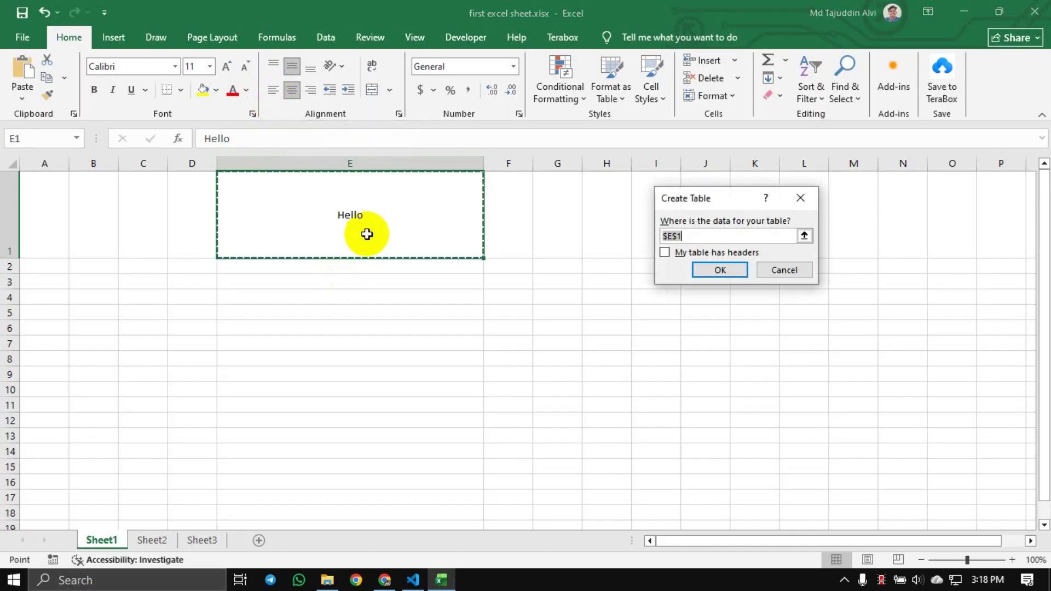
click(800, 199)
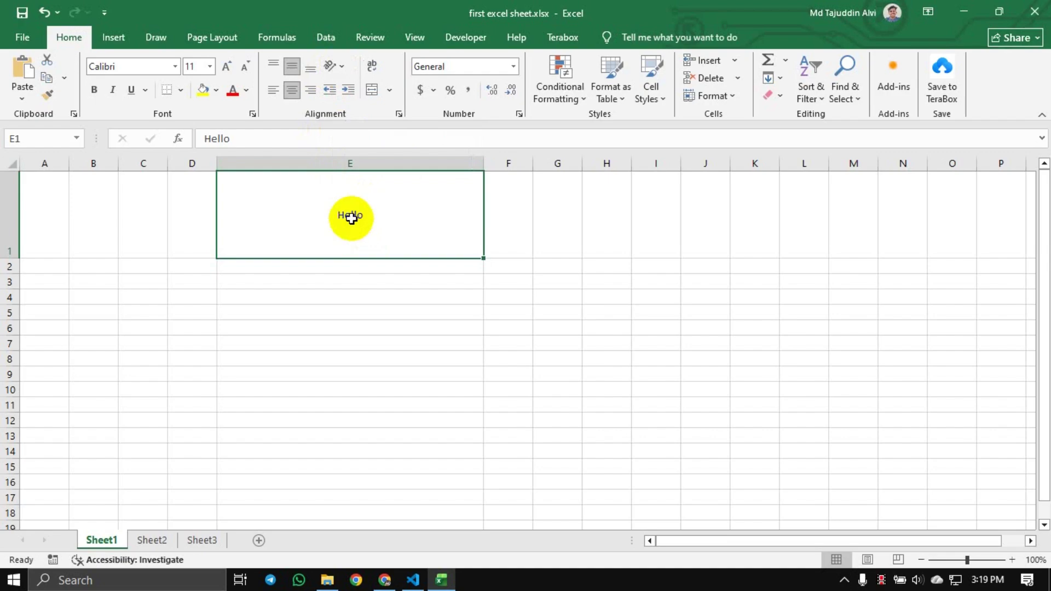
Increase the font size of Hello in cell E1 to 48 and enlarge the cell in both height and width
click(243, 66)
click(230, 67)
click(230, 67)
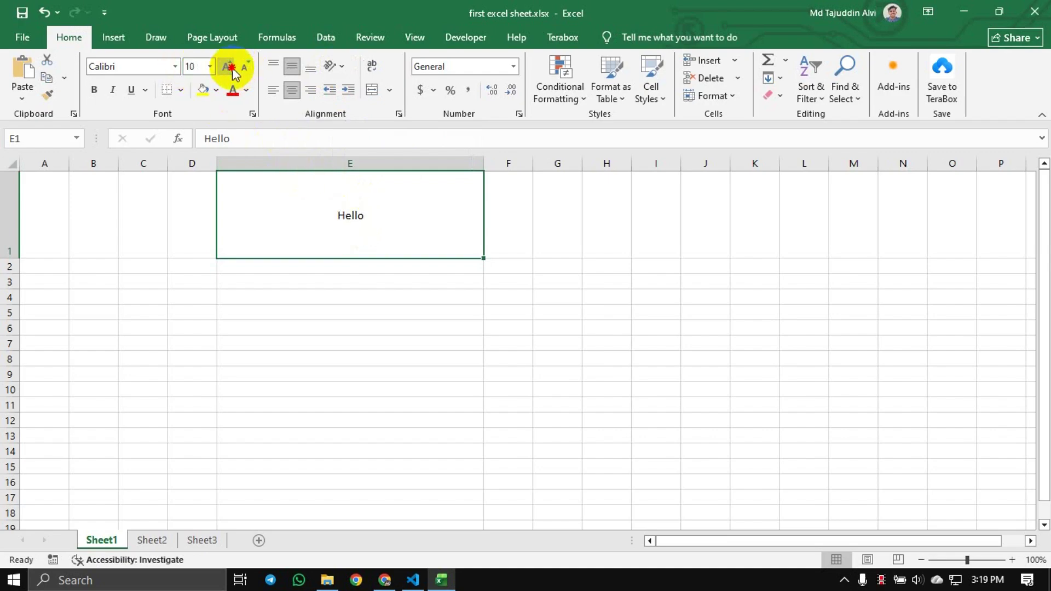
click(231, 67)
click(230, 67)
click(230, 67)
click(230, 67)
click(230, 66)
click(230, 67)
click(230, 67)
click(230, 67)
click(230, 66)
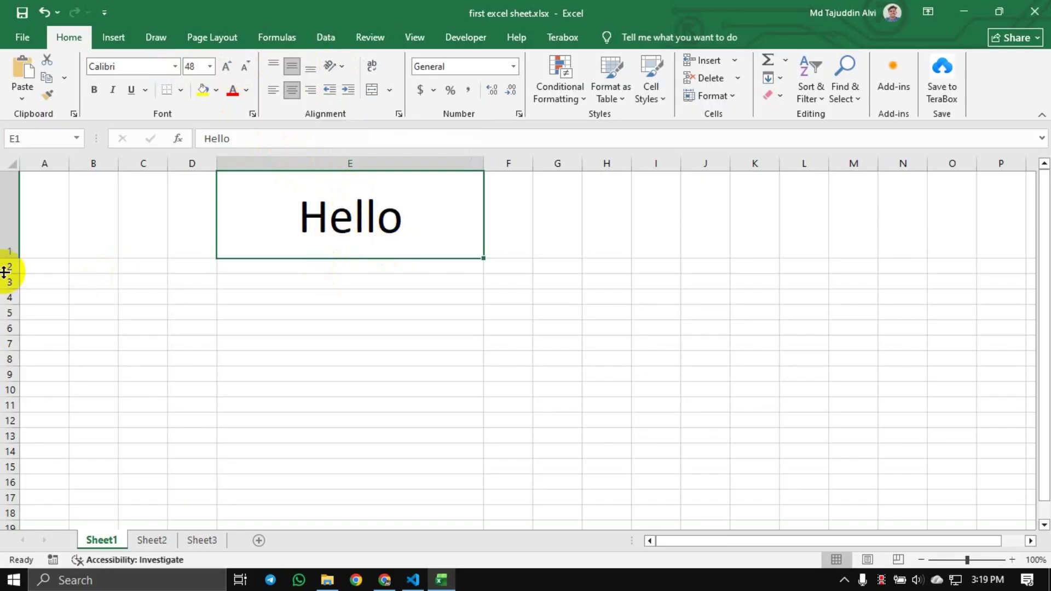
drag(13, 258, 86, 306)
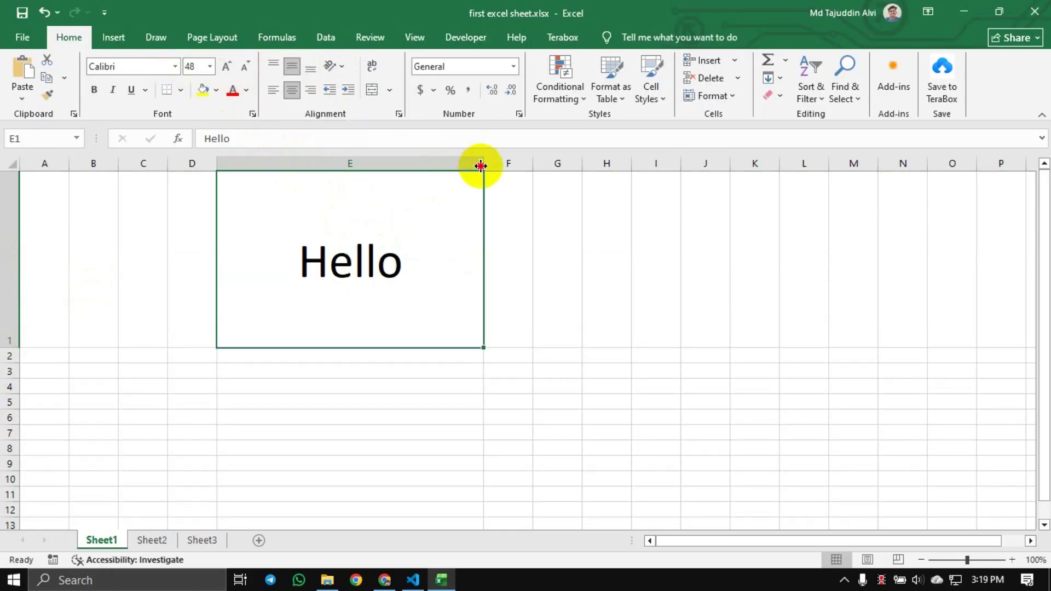
drag(484, 164, 525, 163)
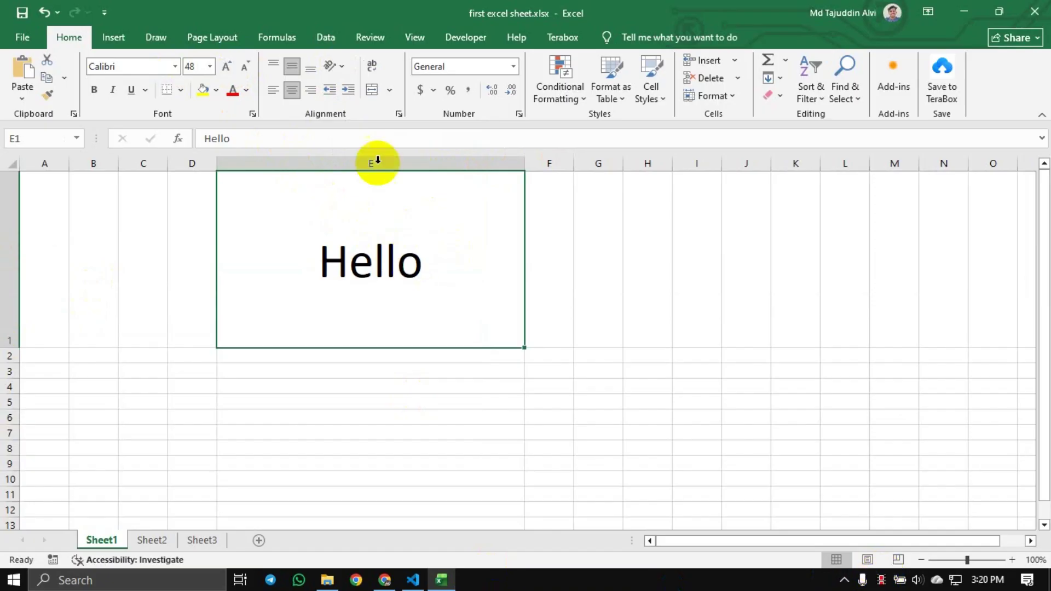
Orient the text in cell E1 with Angle Counterclockwise, then change it to Angle Clockwise
click(347, 64)
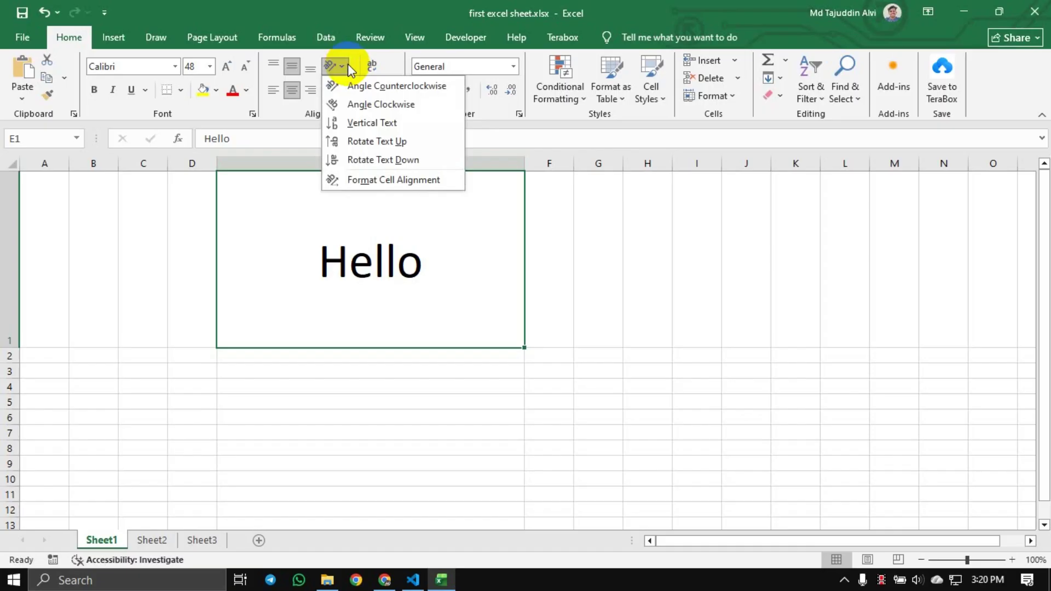
click(365, 90)
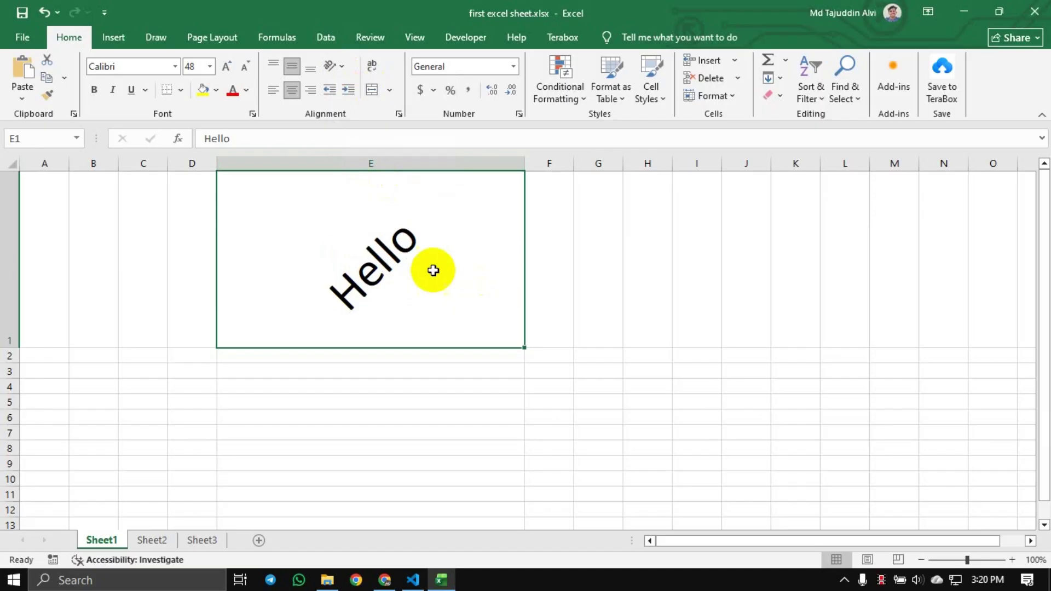
click(343, 64)
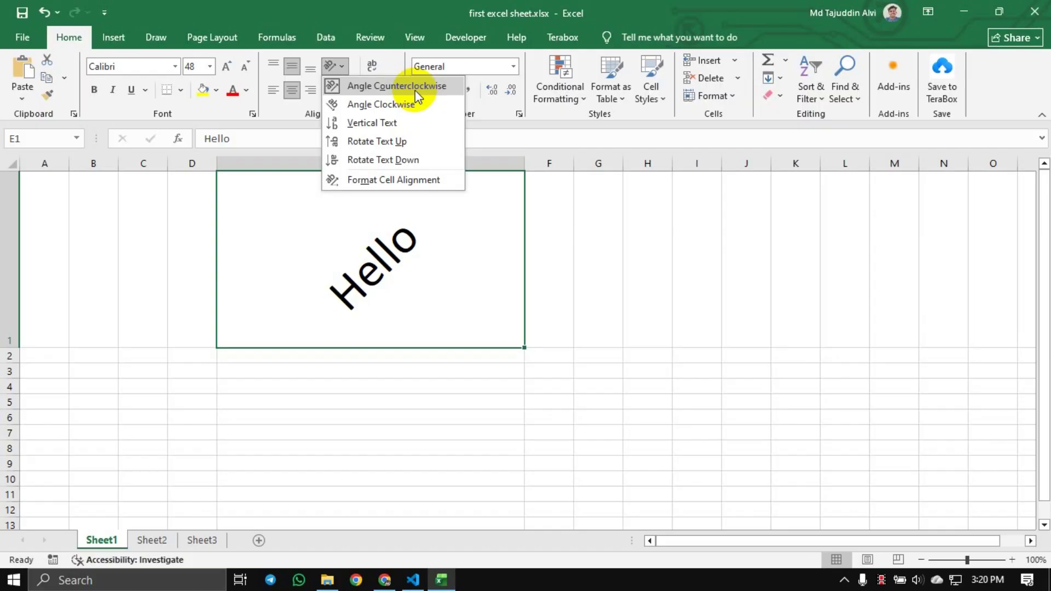
click(376, 103)
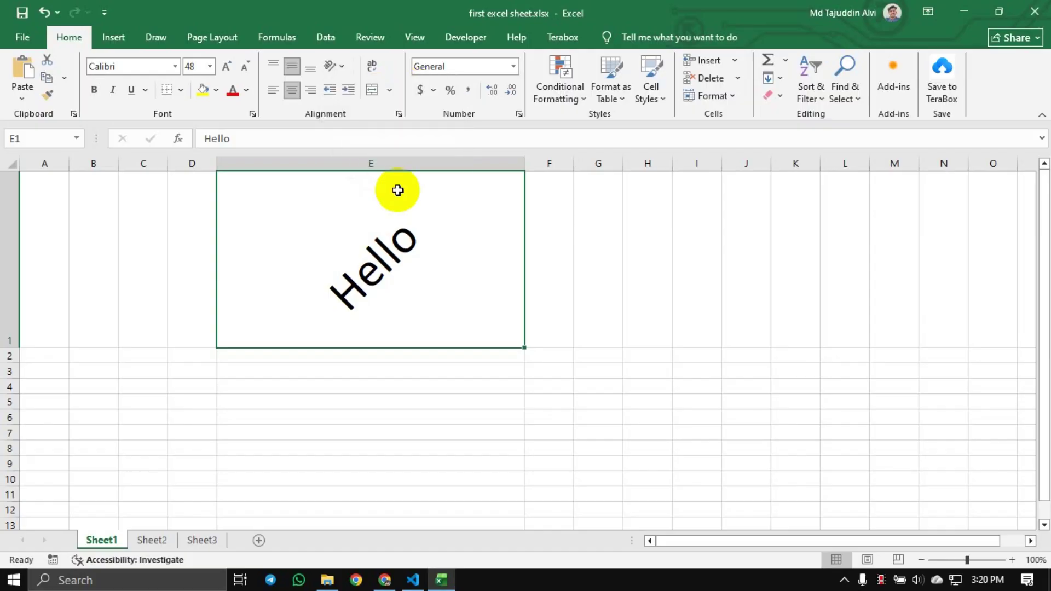
Set the orientation of cell E1 to Vertical Text and make row 1 tall enough to fit all the letters
click(343, 66)
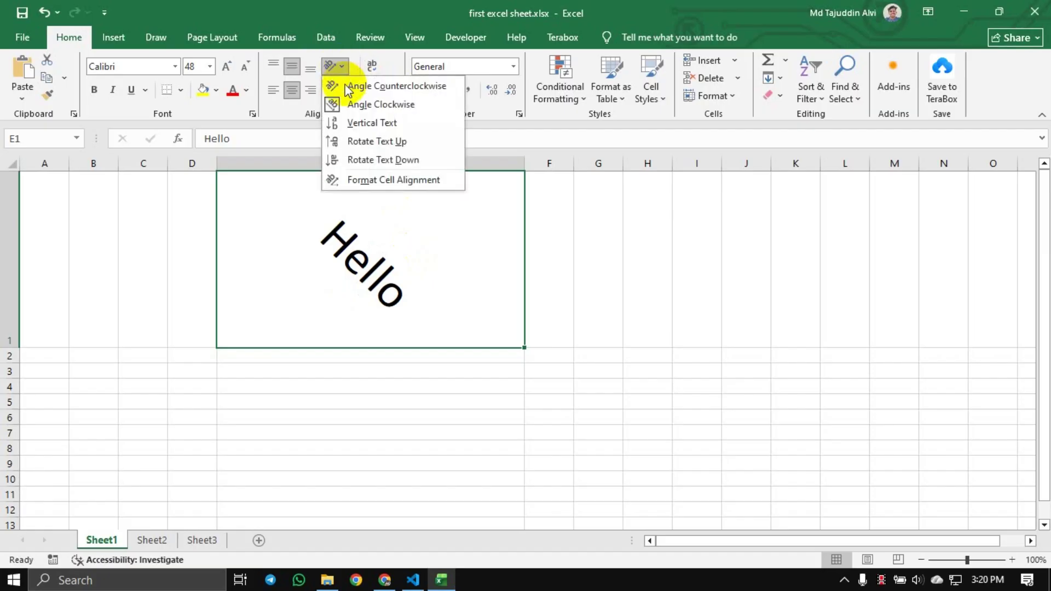
click(356, 122)
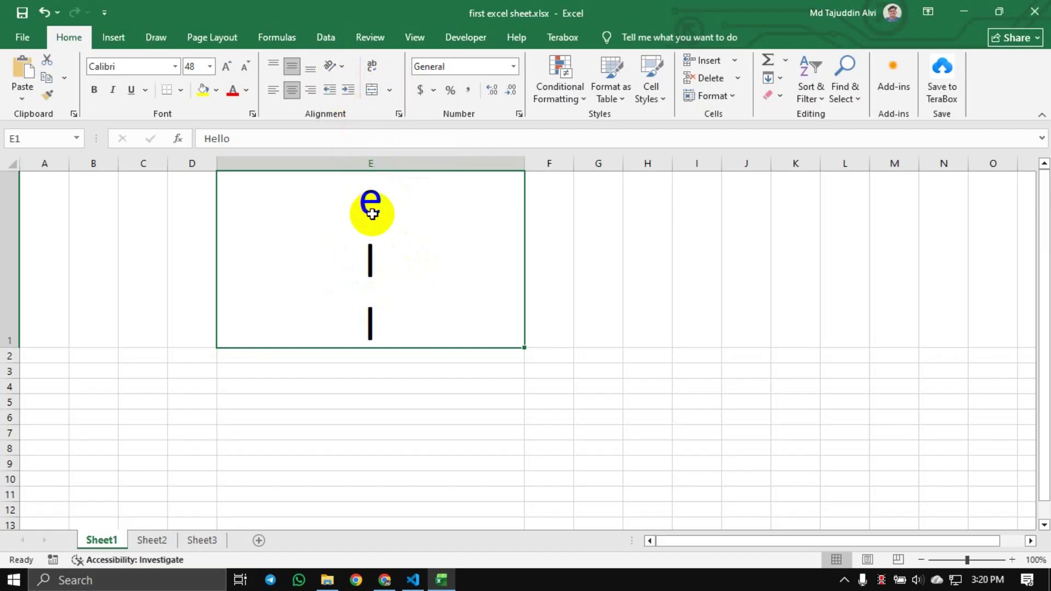
drag(9, 349, 5, 487)
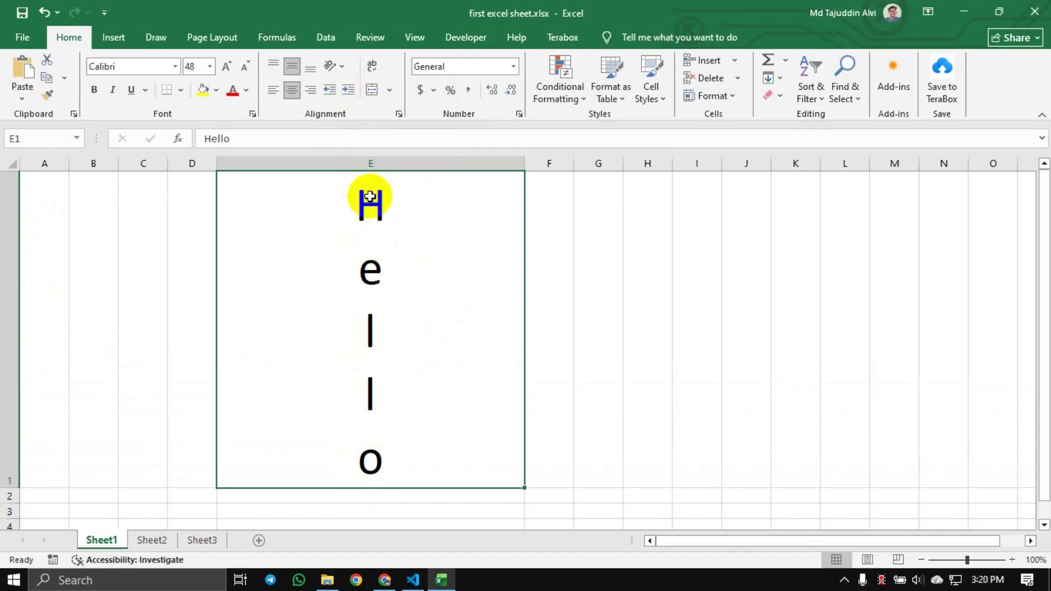
Apply Rotate Text Up to the text in cell E1, then change its orientation to Rotate Text Down
click(339, 69)
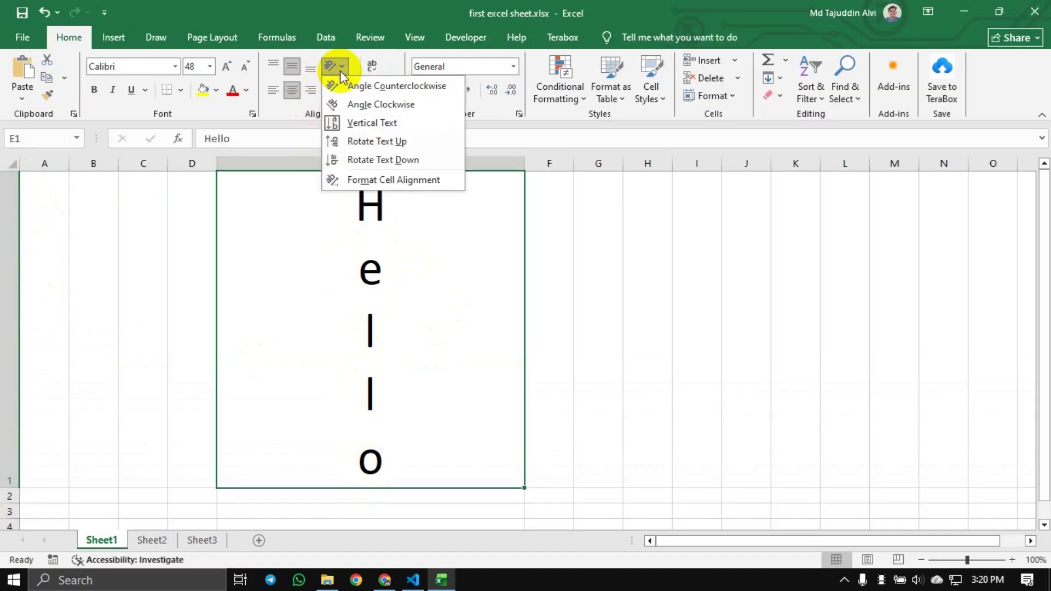
click(368, 143)
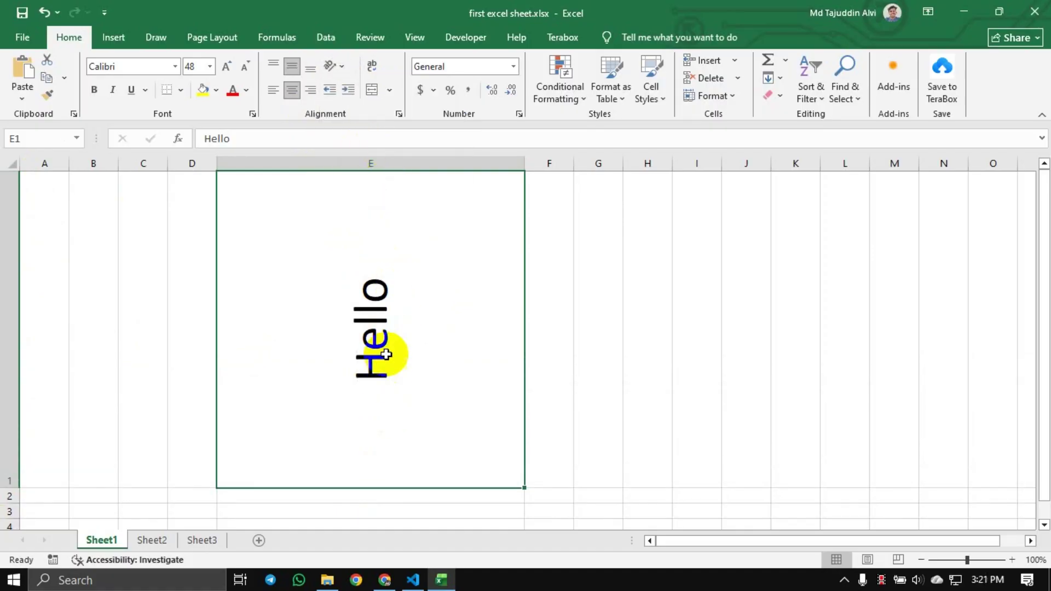
click(343, 70)
click(388, 162)
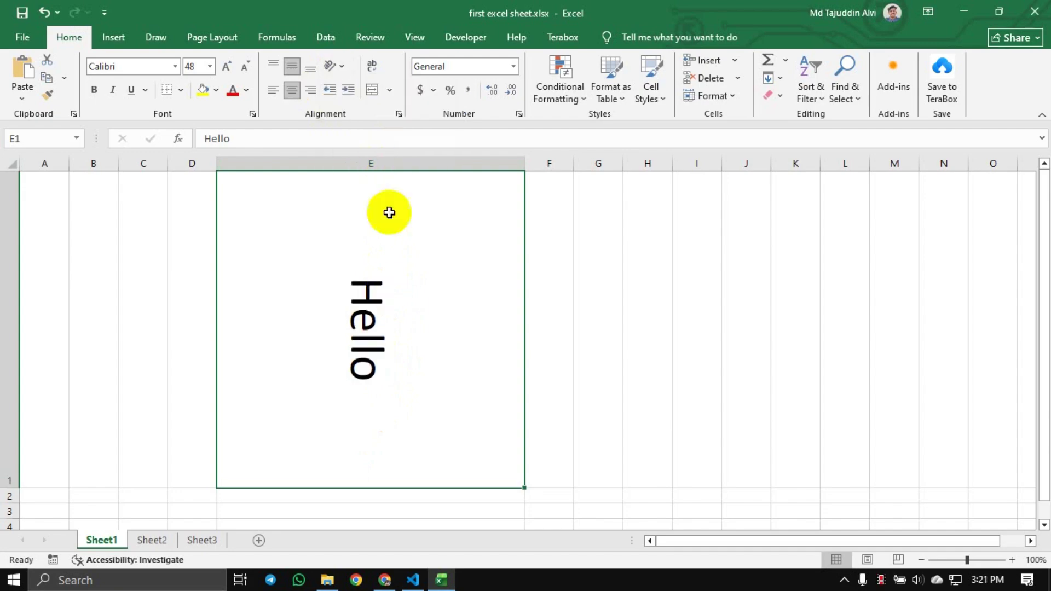
Review the horizontal and vertical alignment choices in the cell alignment settings for E1, and close them without applying changes
click(341, 70)
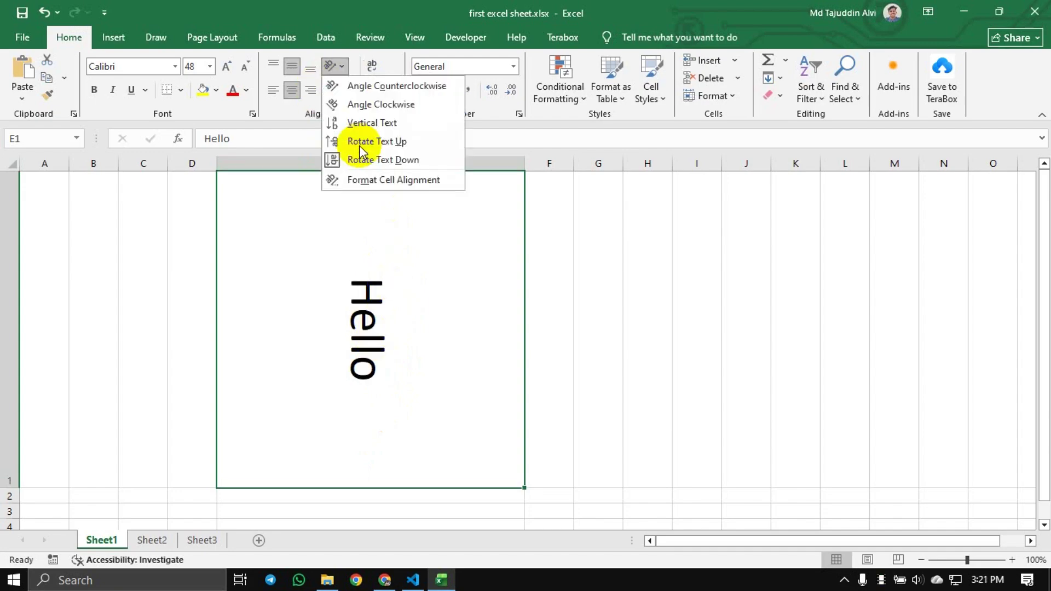
click(369, 186)
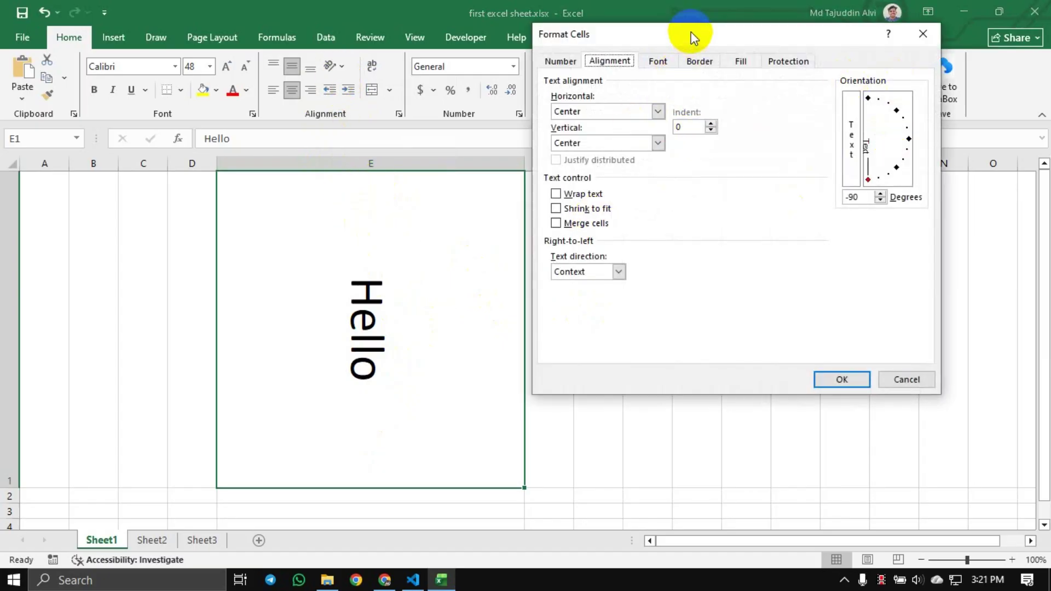
drag(693, 37, 672, 95)
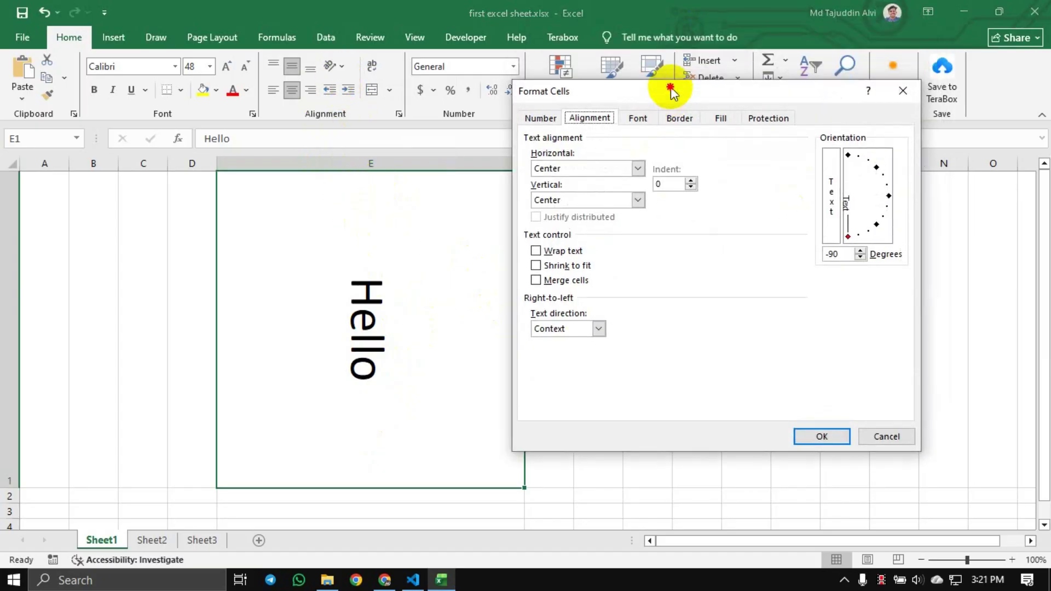
click(638, 169)
click(637, 168)
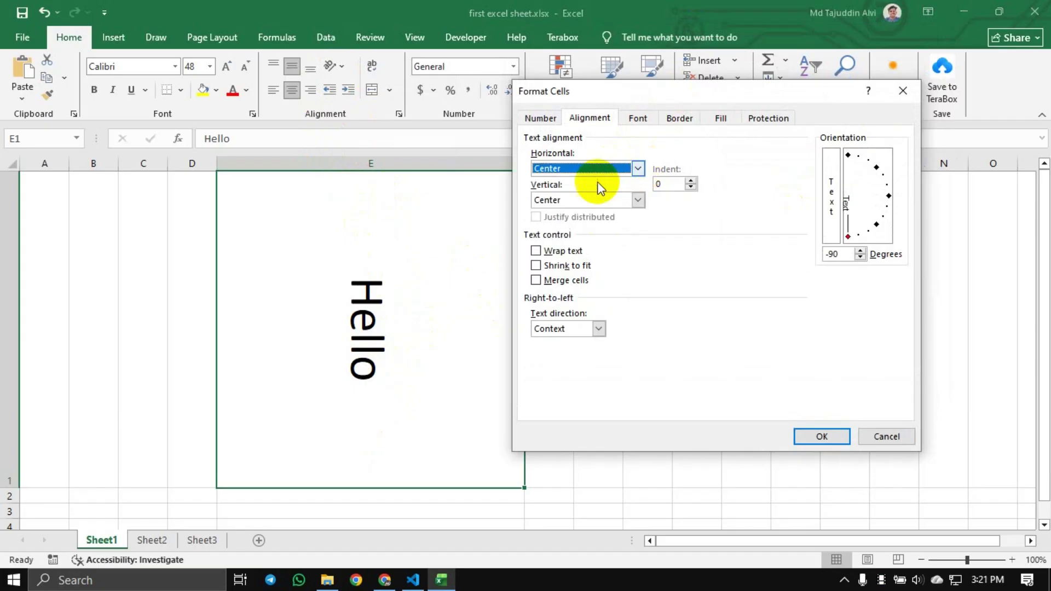
click(639, 200)
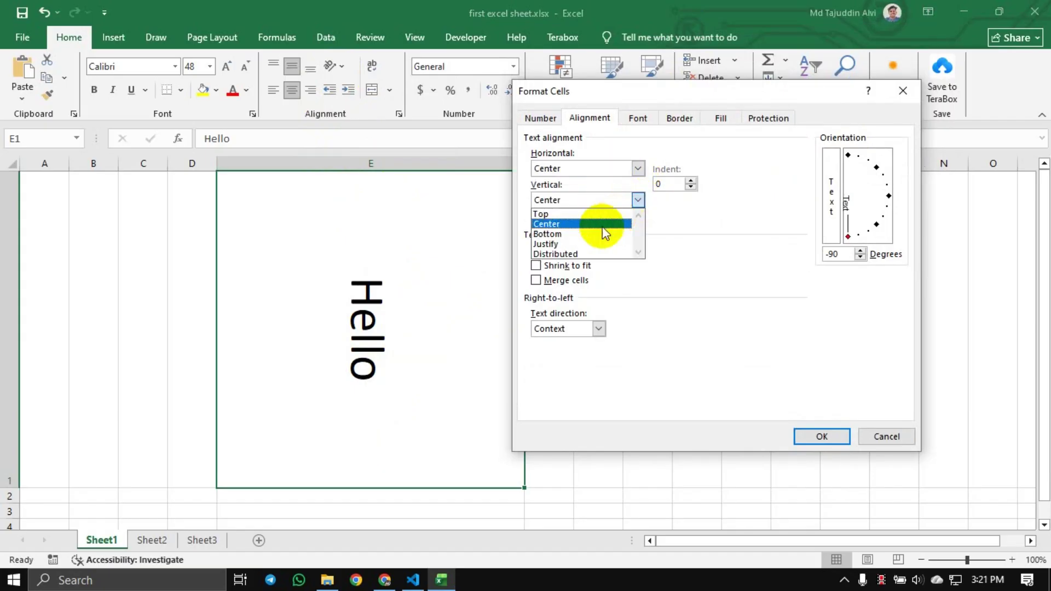
click(601, 234)
click(636, 200)
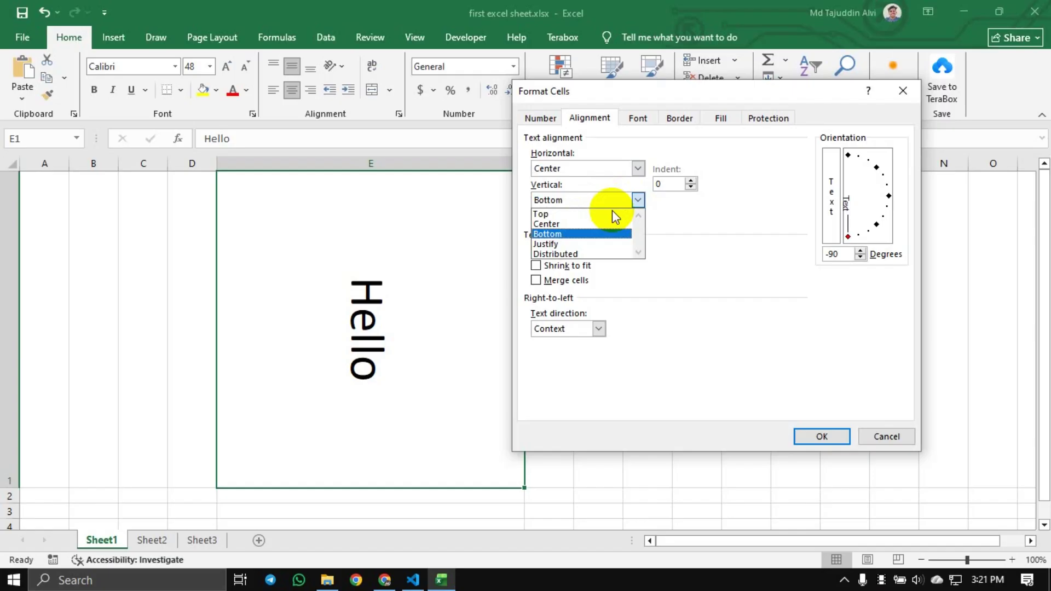
click(564, 224)
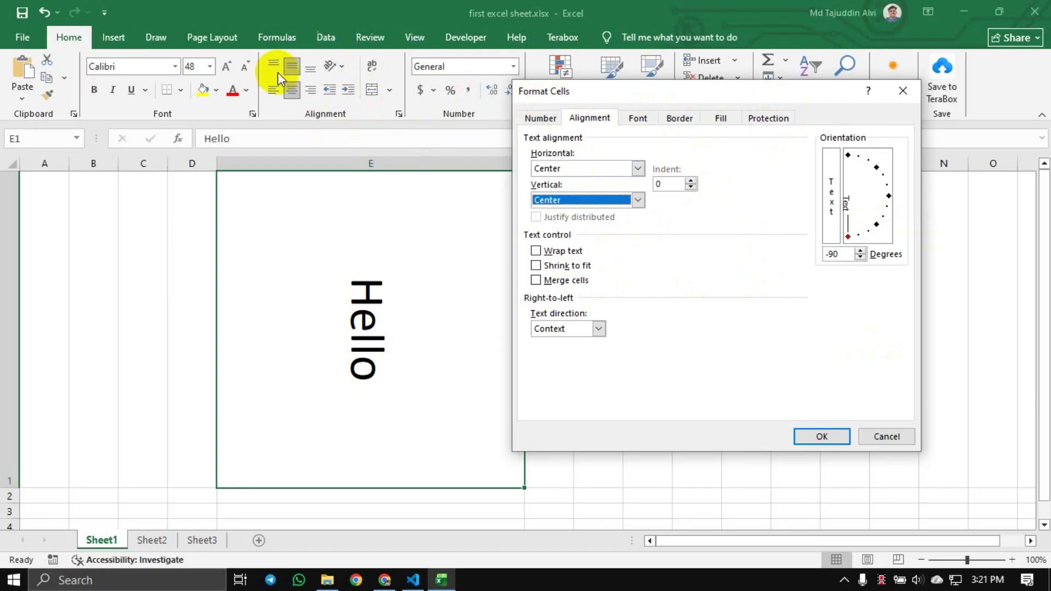
click(903, 92)
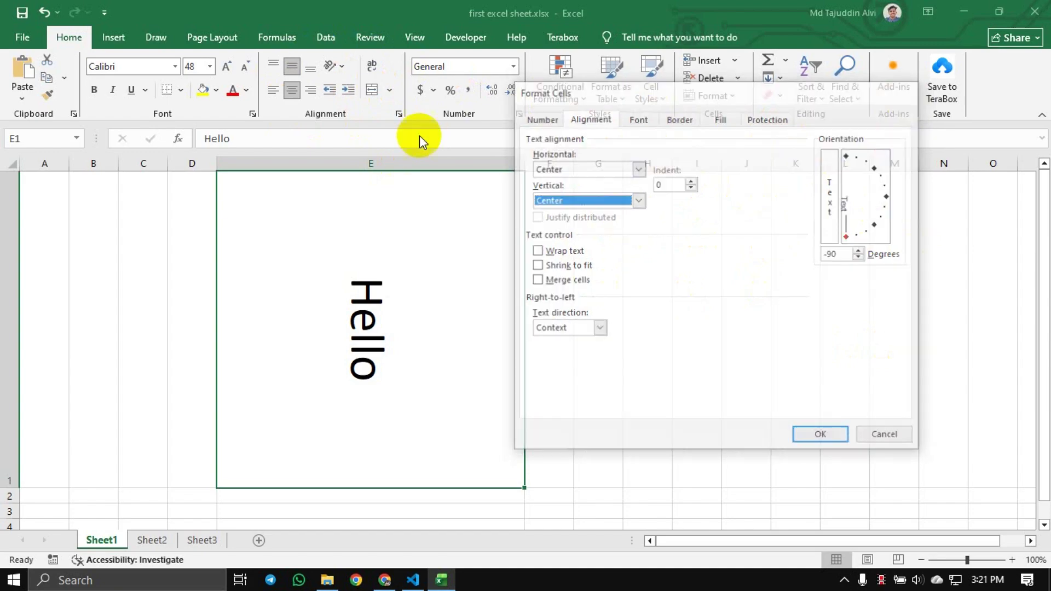
click(333, 67)
click(401, 282)
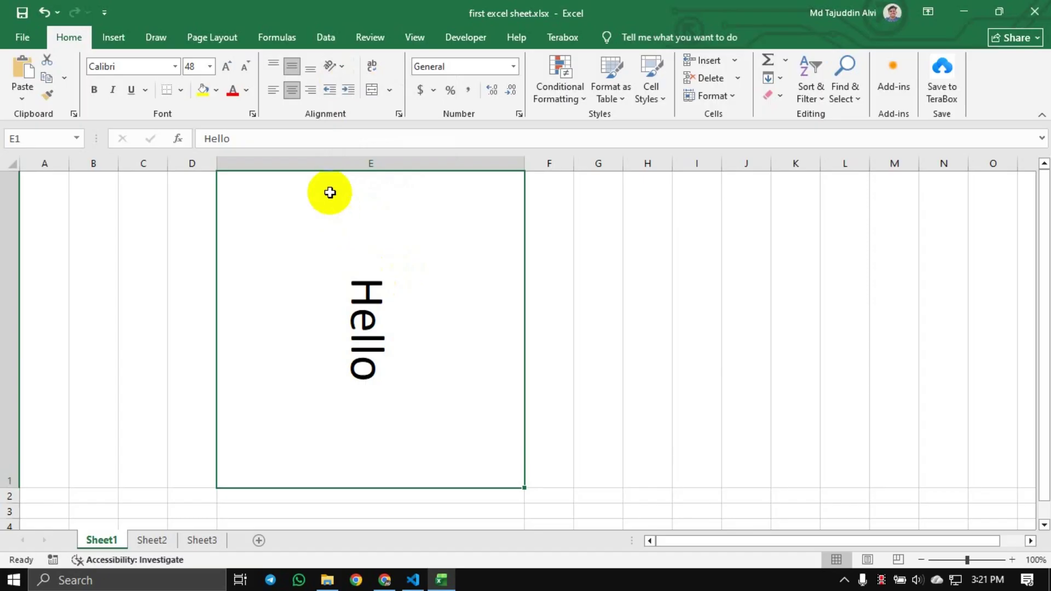
Undo the row height and orientation changes until Hello in cell E1 is horizontal
key(ctrl+z)
key(ctrl+z)
key(ctrl+z)
key(ctrl+z)
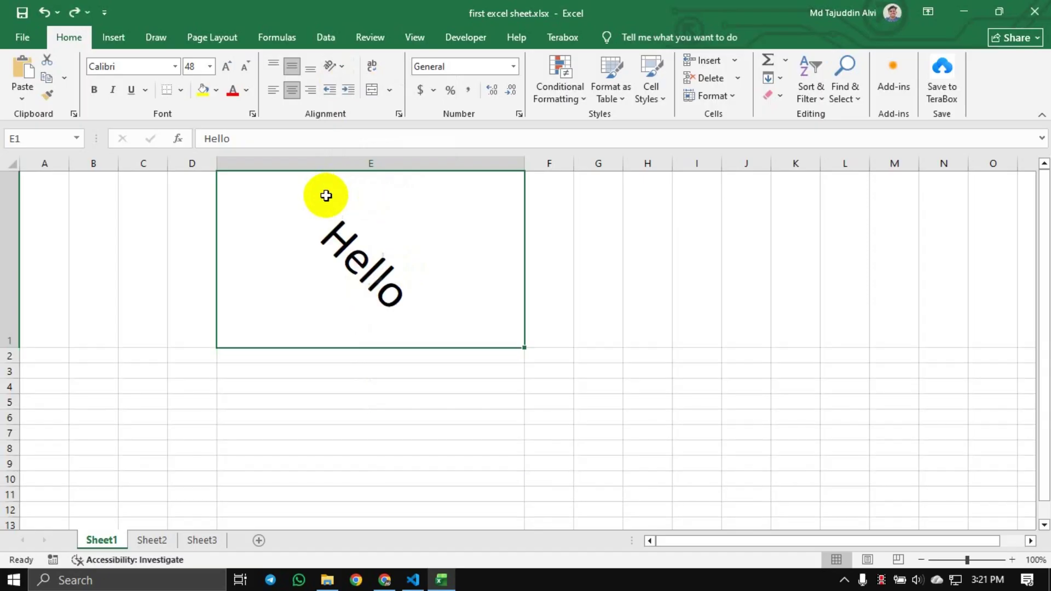
key(ctrl+z)
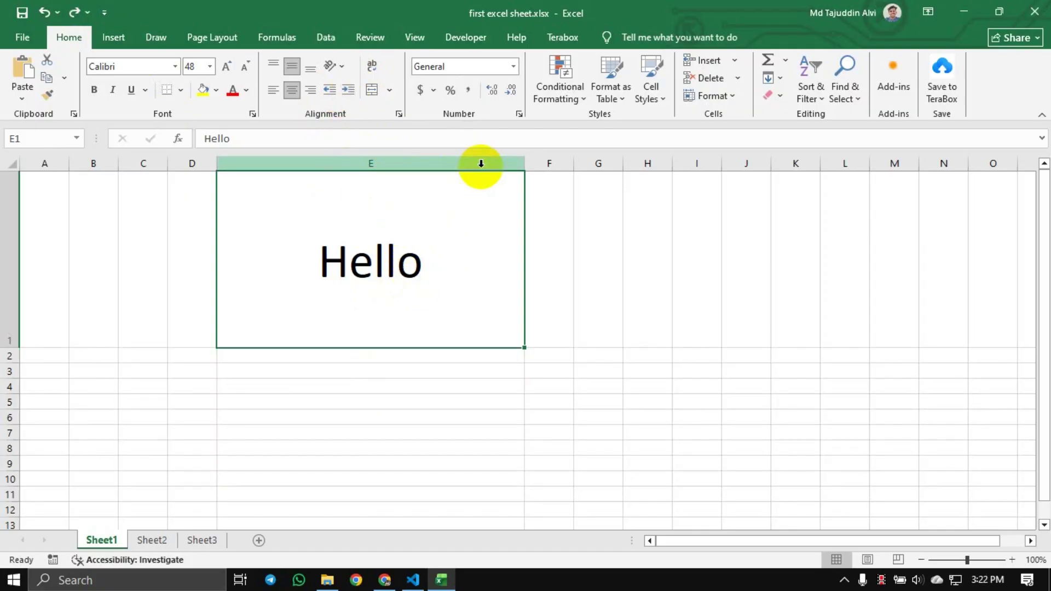
Widen column E to more than twice its width and left-align Hello in cell E1
drag(521, 164, 974, 164)
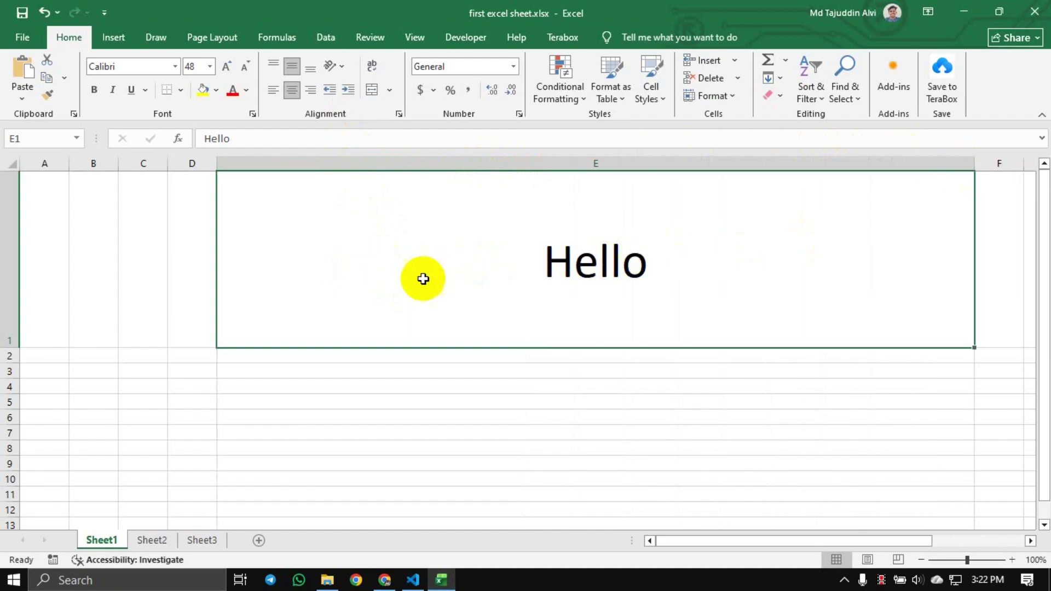
click(273, 89)
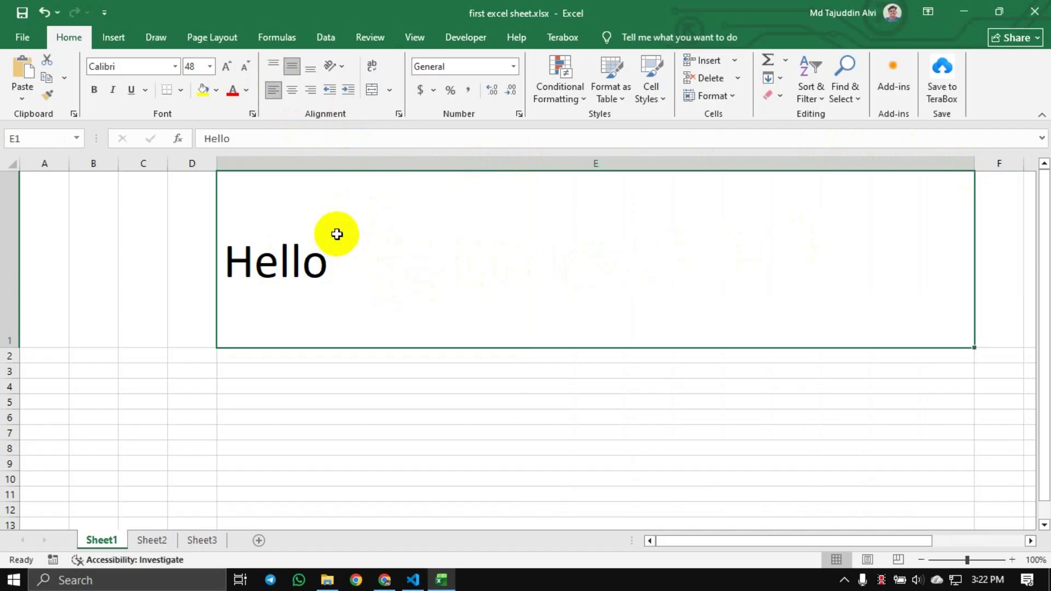
Increase the indent of Hello in cell E1 repeatedly, moving the text well away from the cell's left edge
click(350, 93)
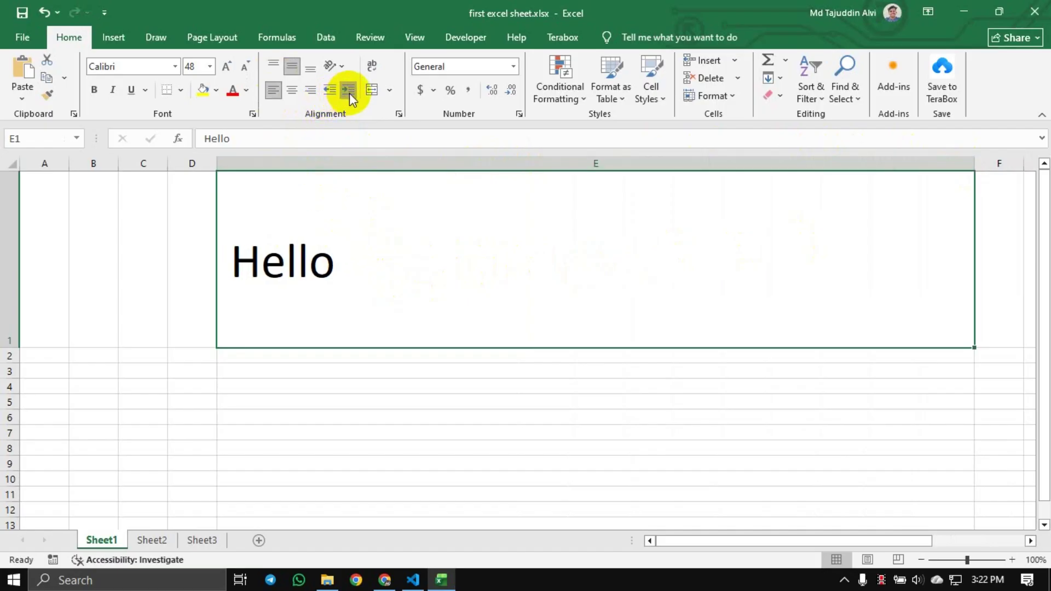
click(349, 93)
click(349, 93)
click(350, 93)
click(350, 93)
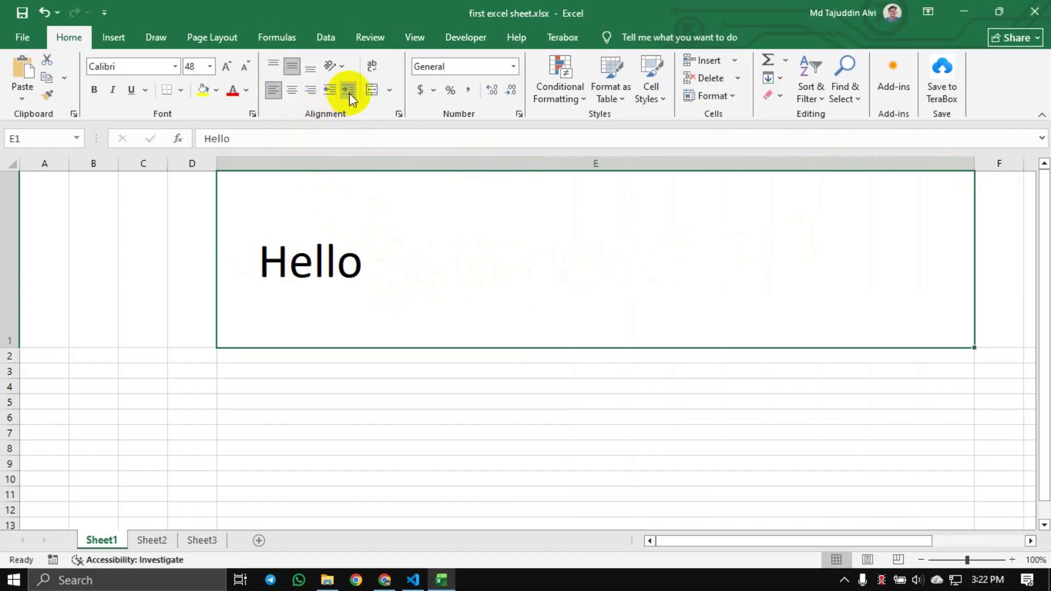
click(349, 93)
click(349, 93)
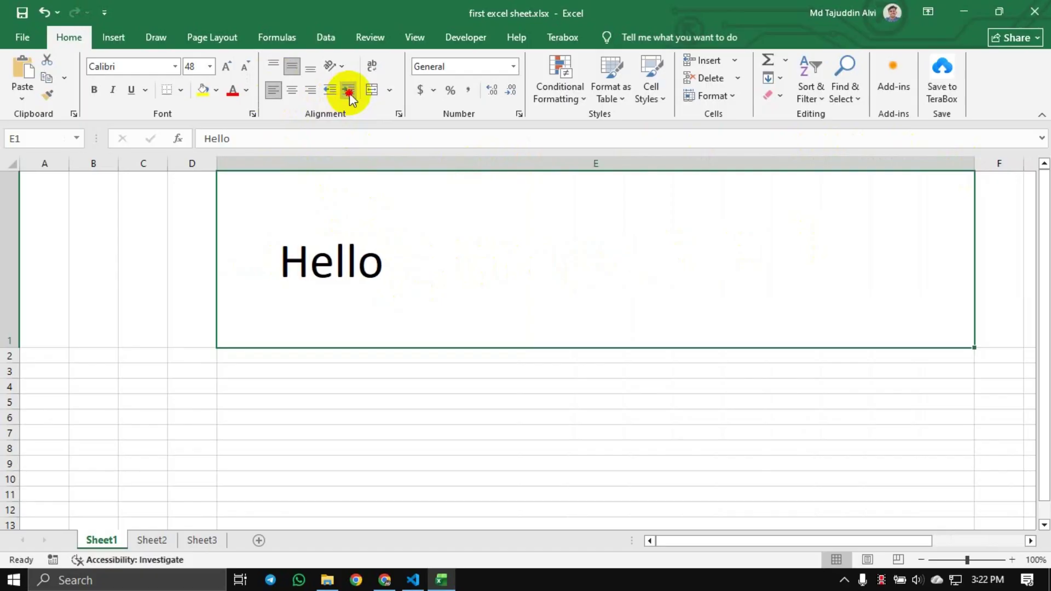
click(349, 93)
click(349, 93)
click(349, 93)
click(349, 93)
click(349, 93)
click(350, 93)
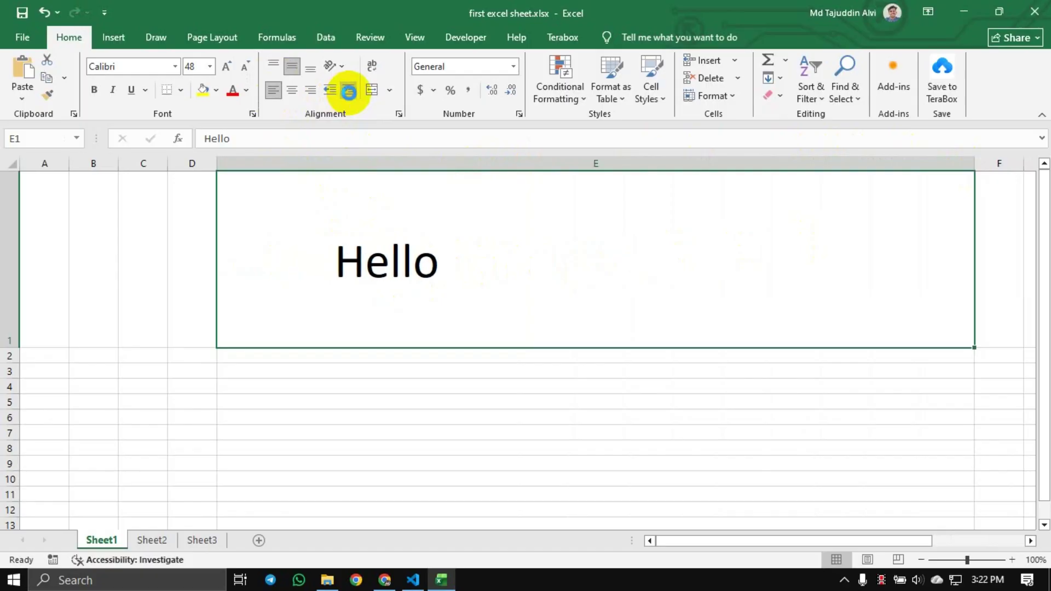
click(349, 93)
click(350, 93)
click(350, 93)
click(349, 93)
Decrease the indent of Hello in cell E1 by several levels
click(326, 91)
click(326, 91)
click(326, 90)
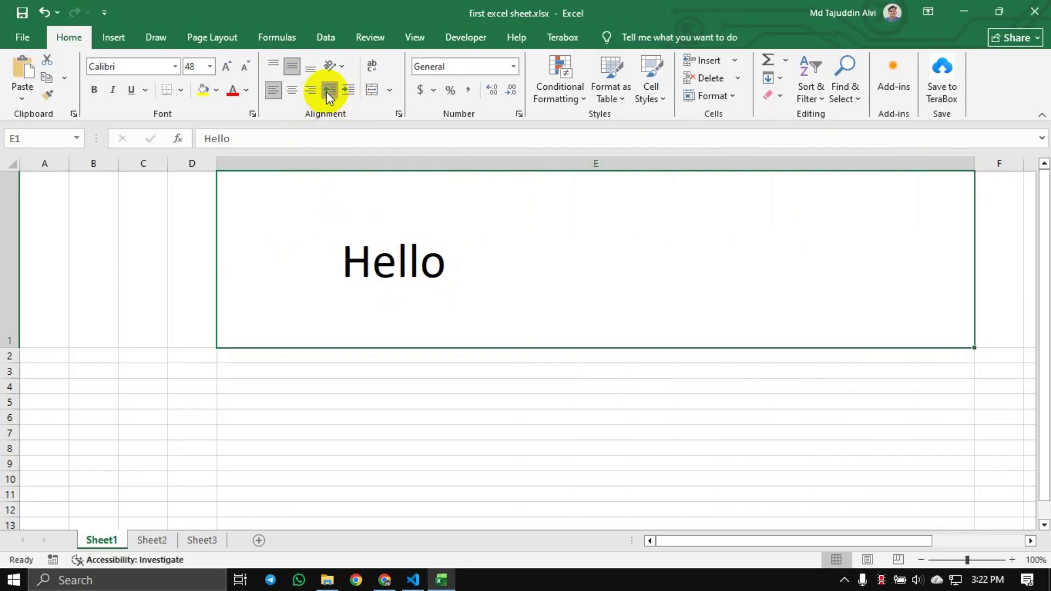
click(326, 91)
click(326, 91)
click(327, 91)
click(326, 91)
click(327, 92)
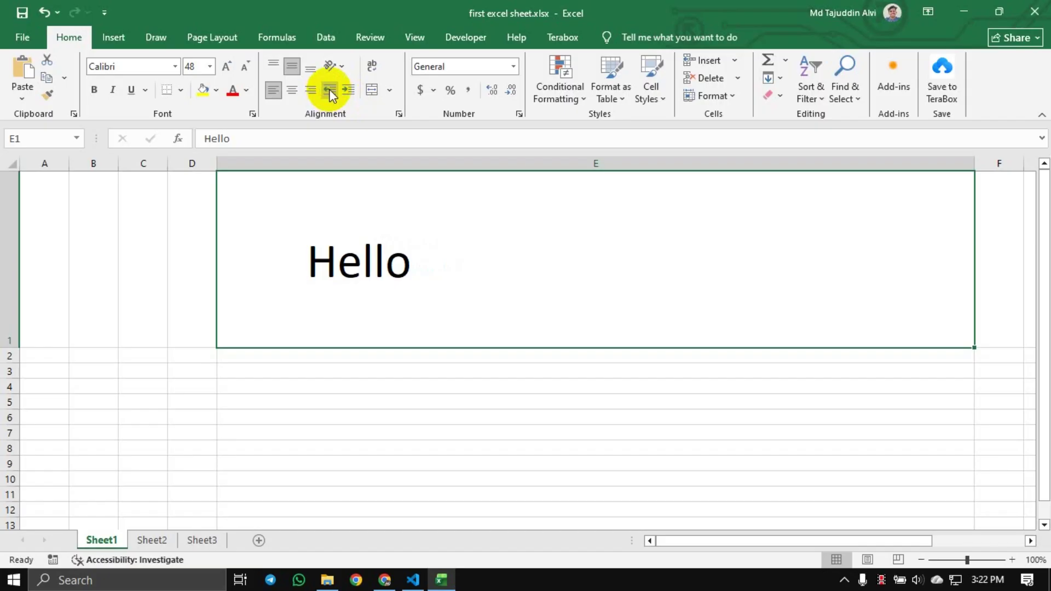
click(330, 91)
click(329, 91)
click(330, 91)
Increase the indent of Hello in cell E1 again, moving the text toward the cell's centre
click(350, 91)
click(351, 91)
click(351, 91)
click(351, 91)
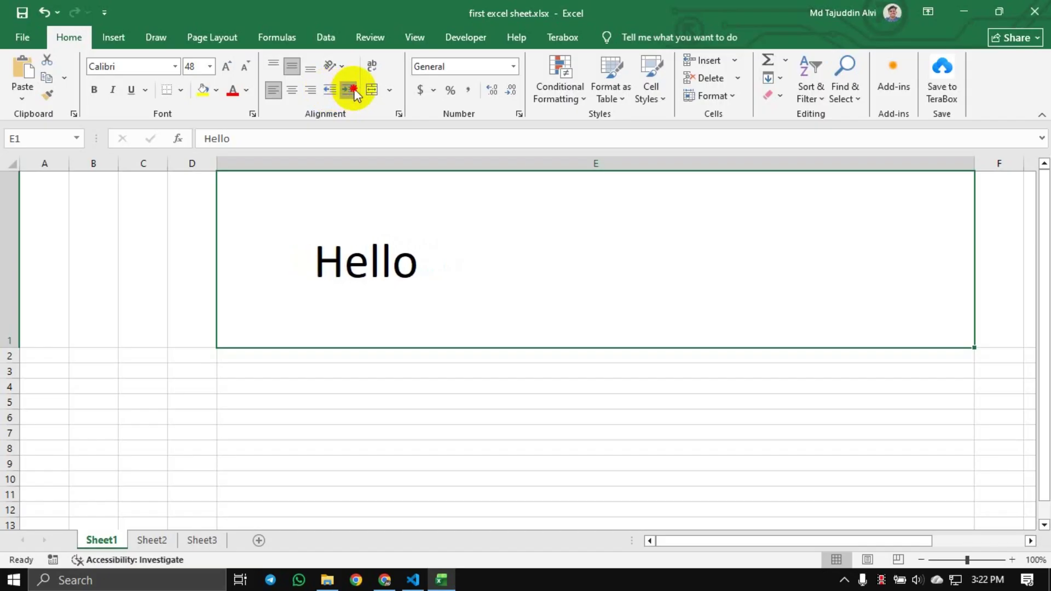
click(353, 91)
click(353, 90)
click(353, 91)
click(353, 91)
click(354, 91)
click(353, 91)
click(351, 91)
click(350, 91)
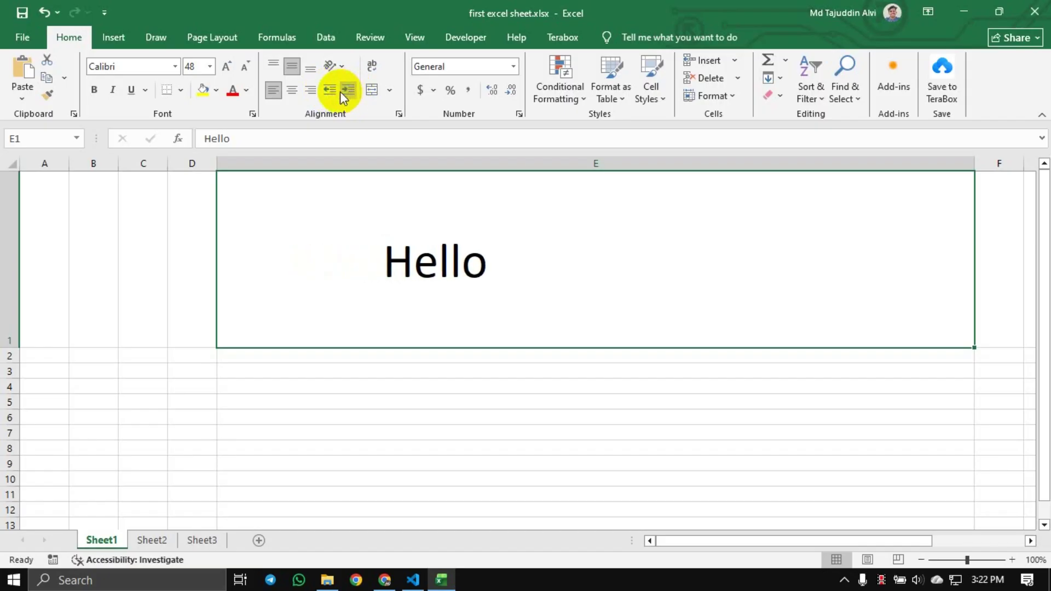
Decrease the indent of Hello until the text sits back at the left edge of cell E1
click(340, 91)
click(336, 88)
click(336, 87)
click(336, 88)
click(335, 89)
click(335, 89)
click(335, 90)
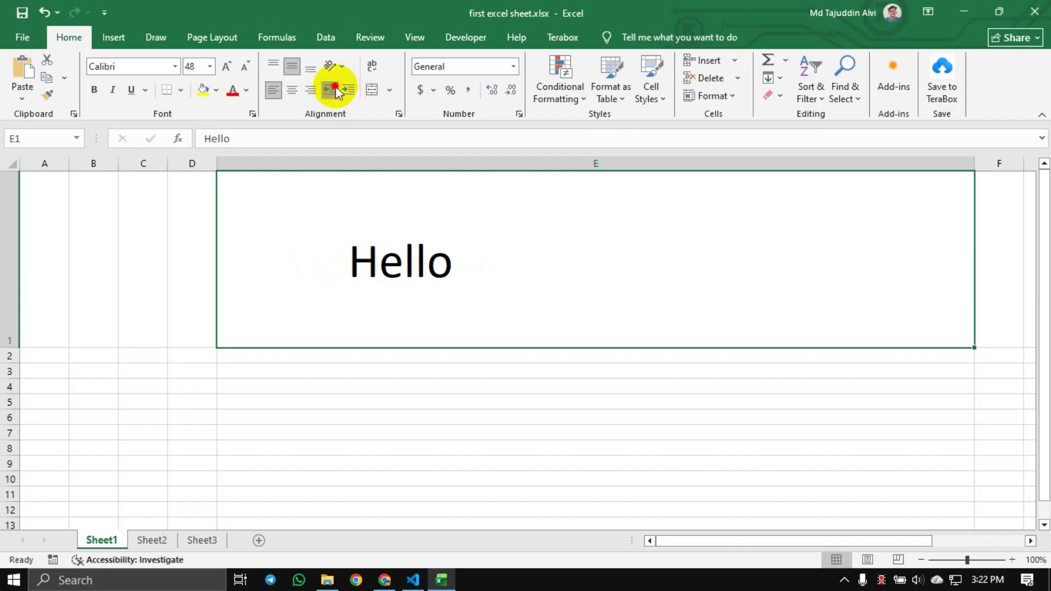
click(336, 87)
click(336, 87)
click(337, 88)
click(337, 88)
click(336, 88)
click(336, 88)
click(336, 88)
click(336, 87)
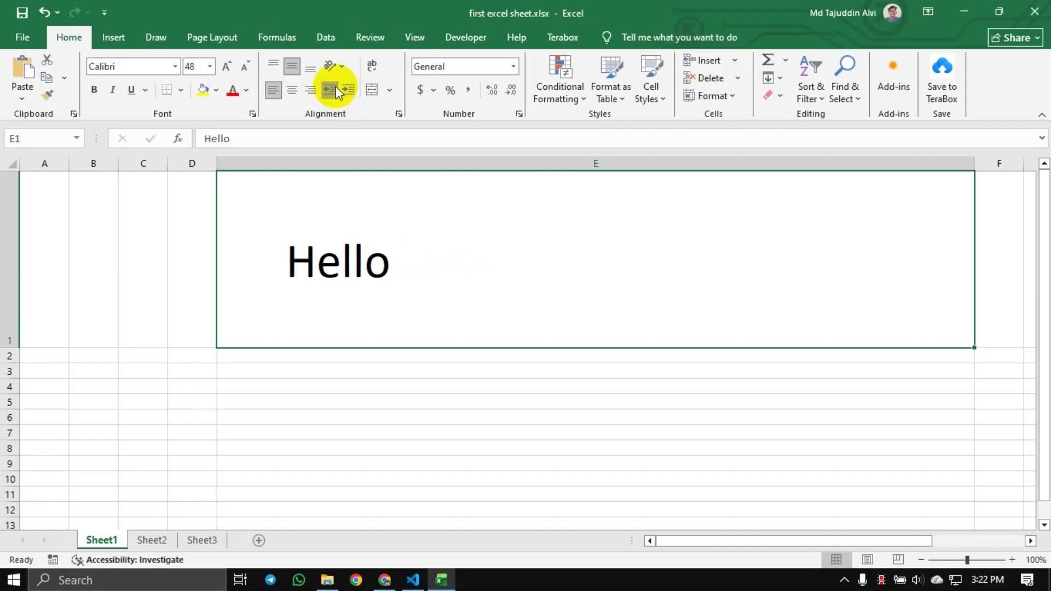
click(336, 88)
click(336, 88)
click(336, 88)
click(336, 88)
click(336, 87)
click(336, 87)
click(336, 88)
click(337, 88)
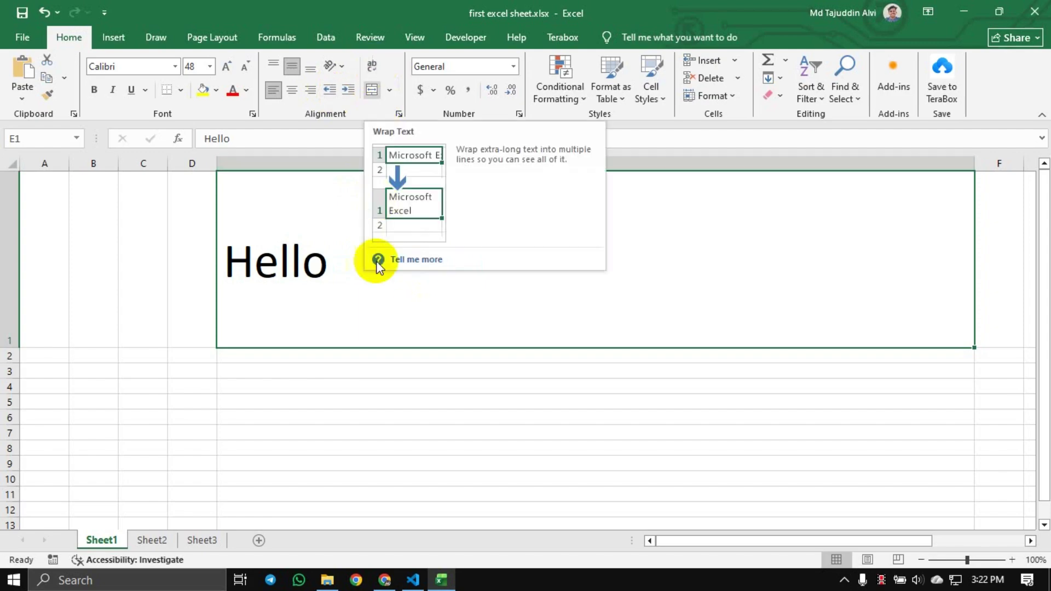
Shrink column E and row 1 until cell E1 is too small to hold the whole word Hello
drag(976, 164, 289, 164)
drag(17, 349, 16, 192)
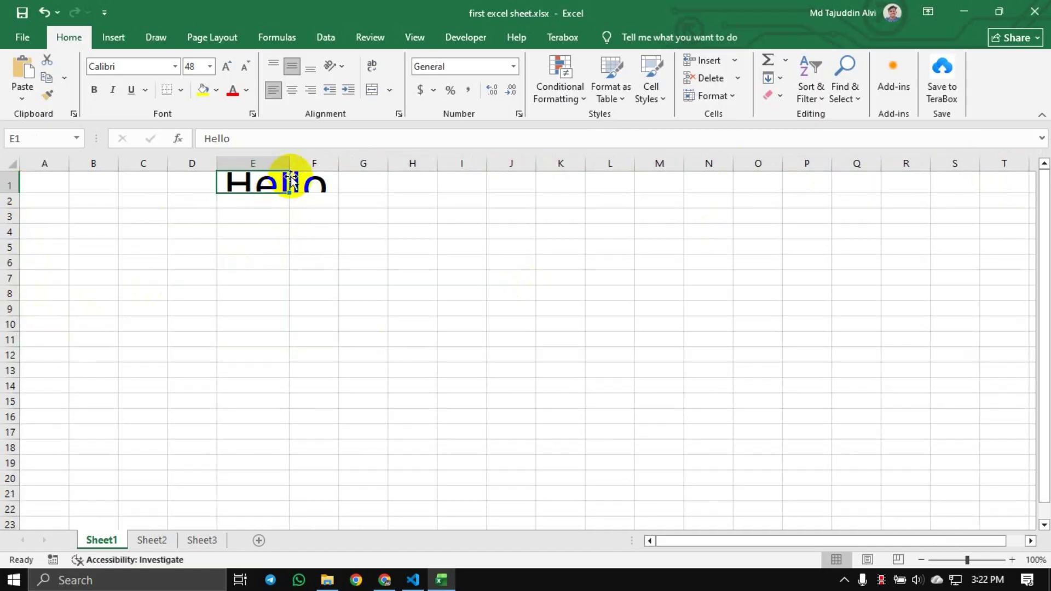
mouse_move(289, 164)
mouse_down()
mouse_move(307, 163)
mouse_move(288, 165)
mouse_up()
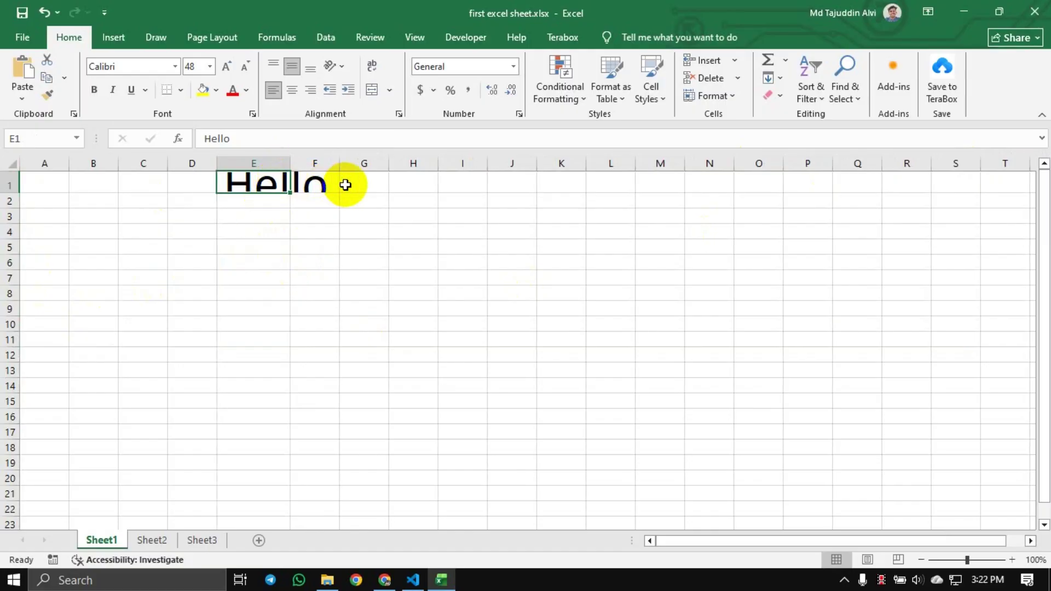
Enter "I am Fine" in cell F1, next to the oversized Hello
click(320, 188)
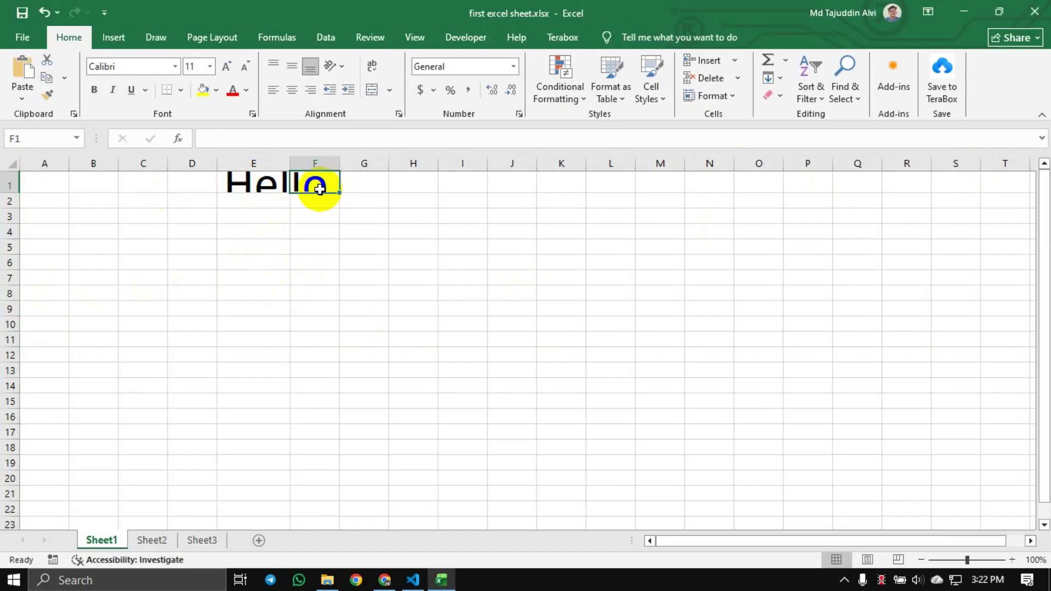
text(I am Fine)
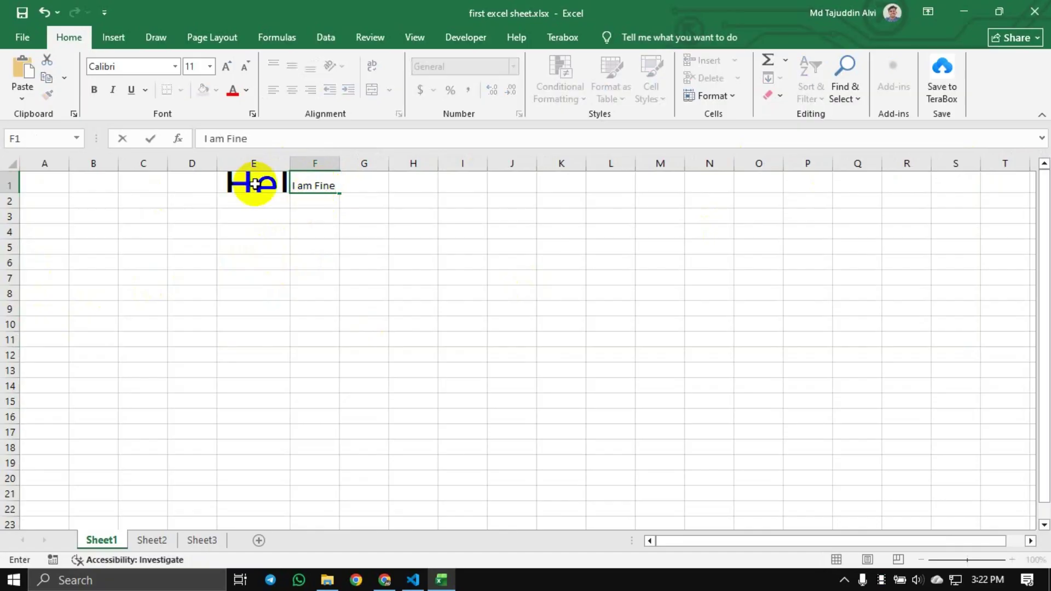
key(Return)
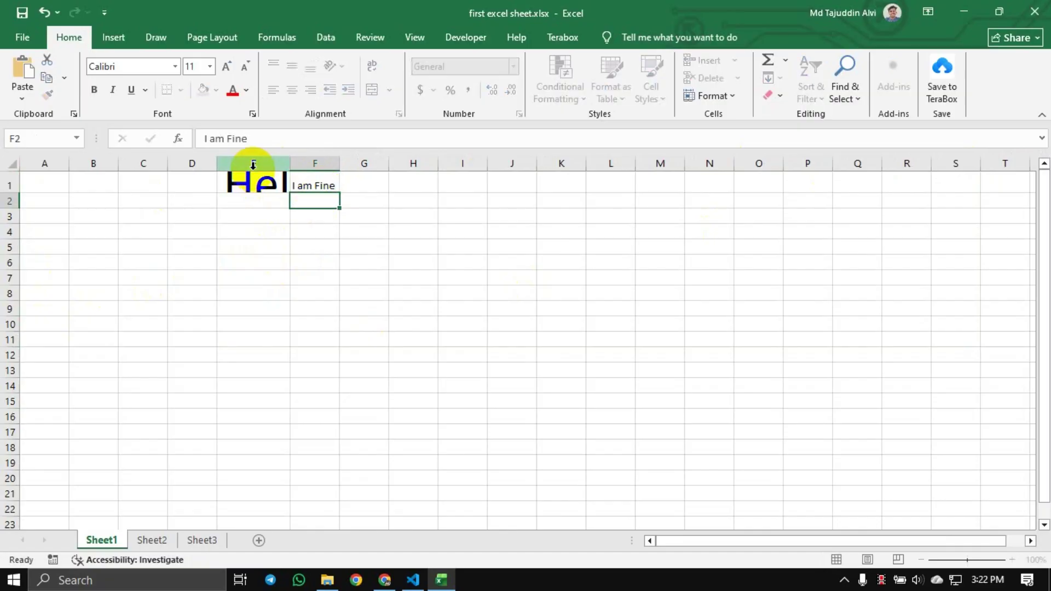
Narrow column E slightly and apply Wrap Text to Hello in cell E1
click(254, 164)
click(256, 183)
click(315, 213)
click(280, 188)
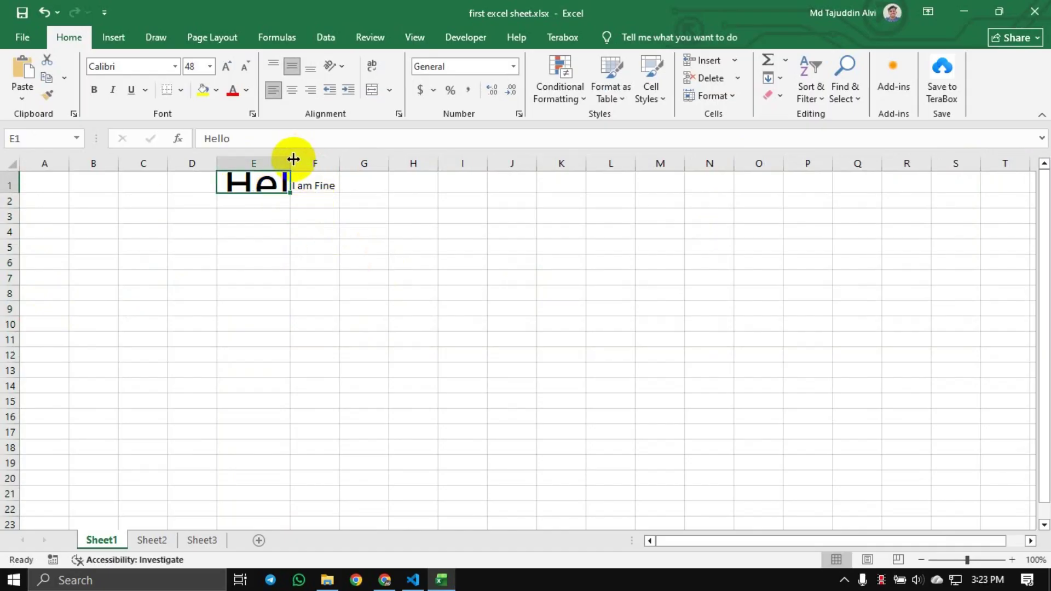
drag(290, 162, 286, 162)
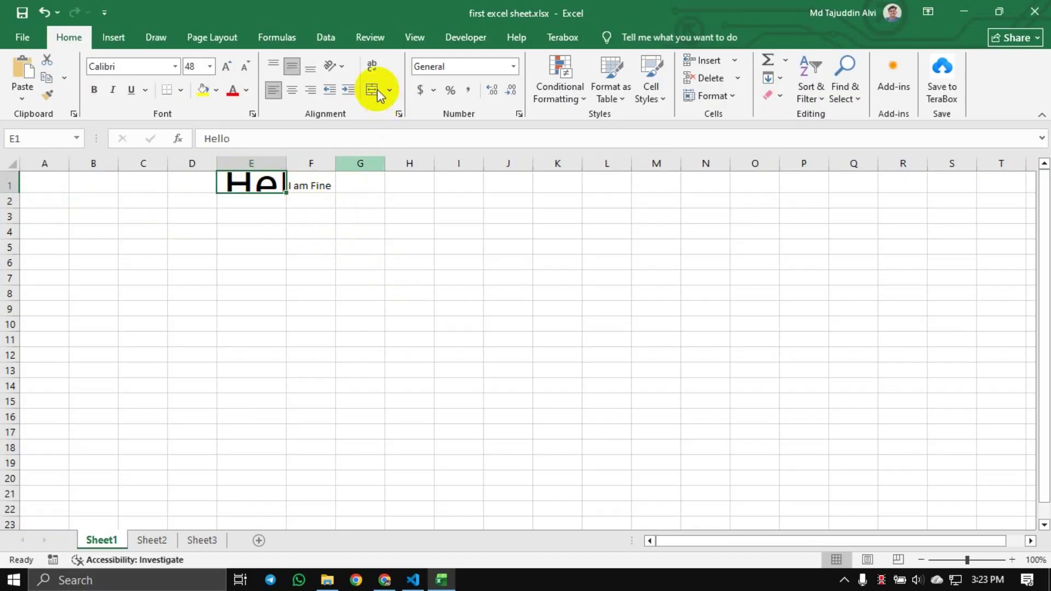
click(371, 68)
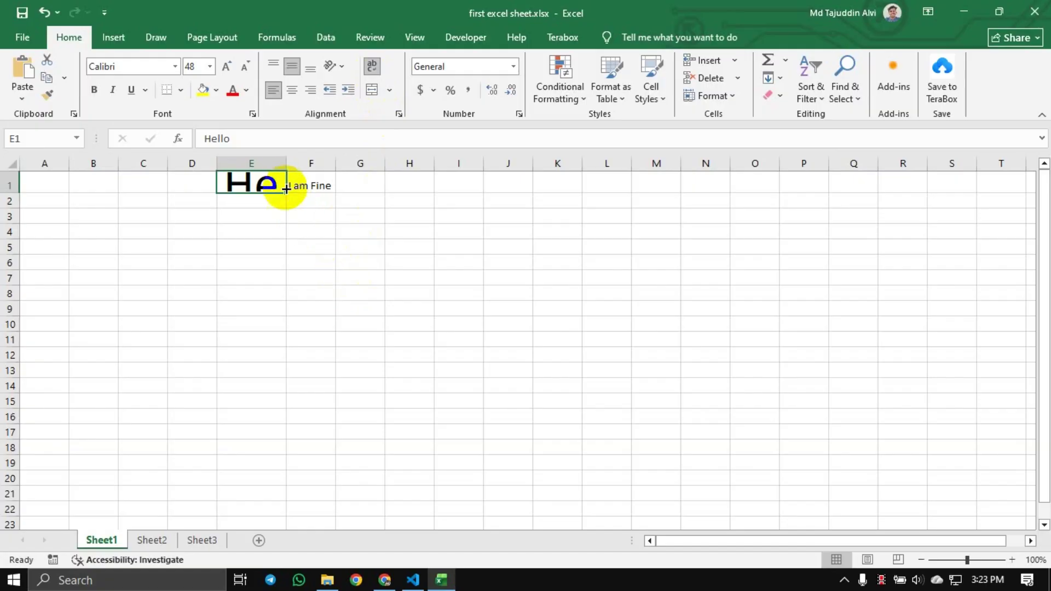
click(305, 185)
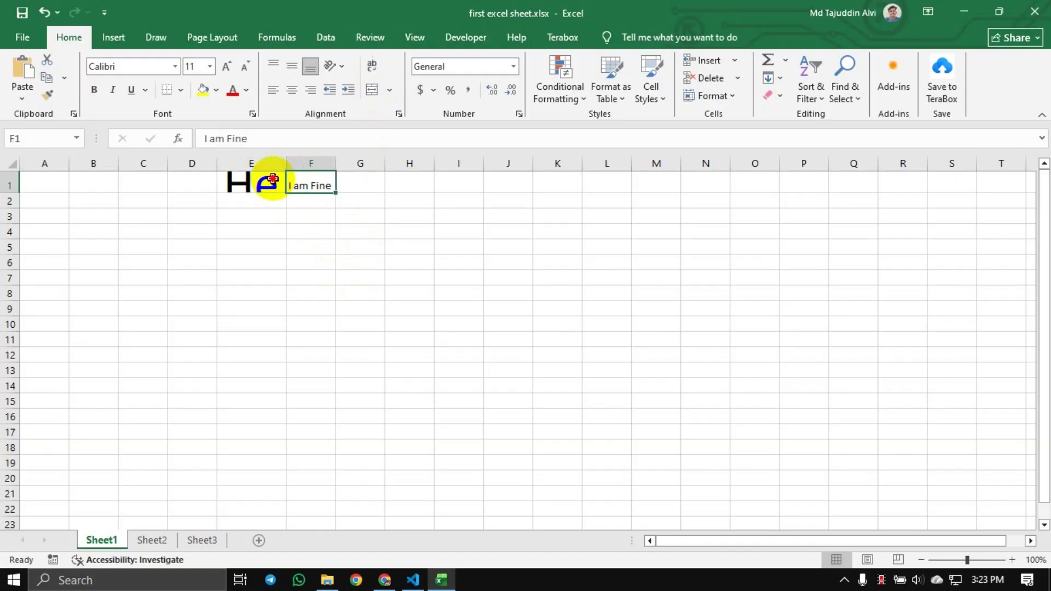
click(270, 184)
click(309, 214)
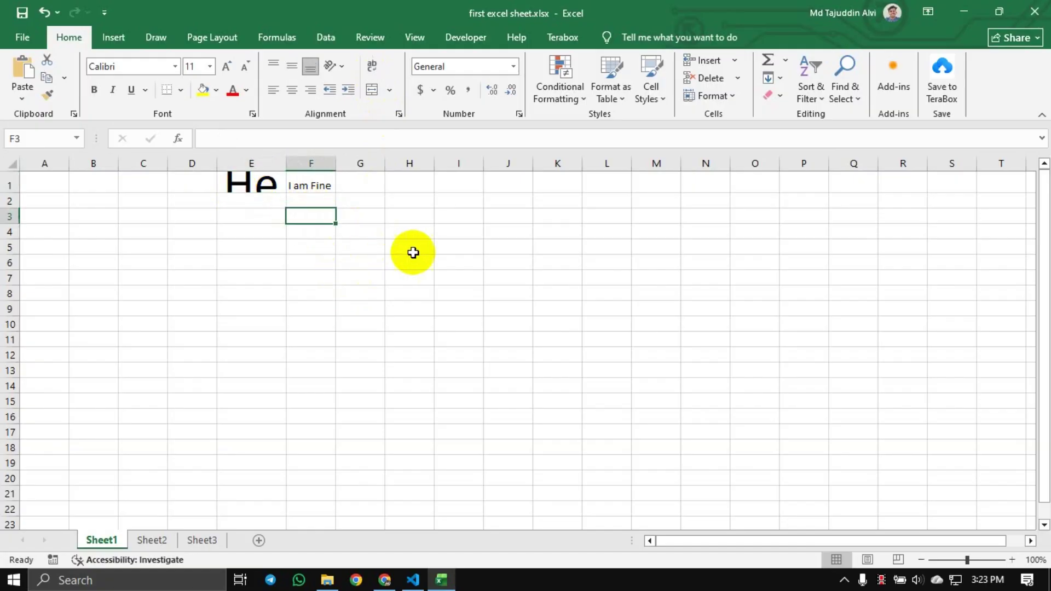
Enter "Hello" in the empty cell H5
click(417, 250)
text(Hello)
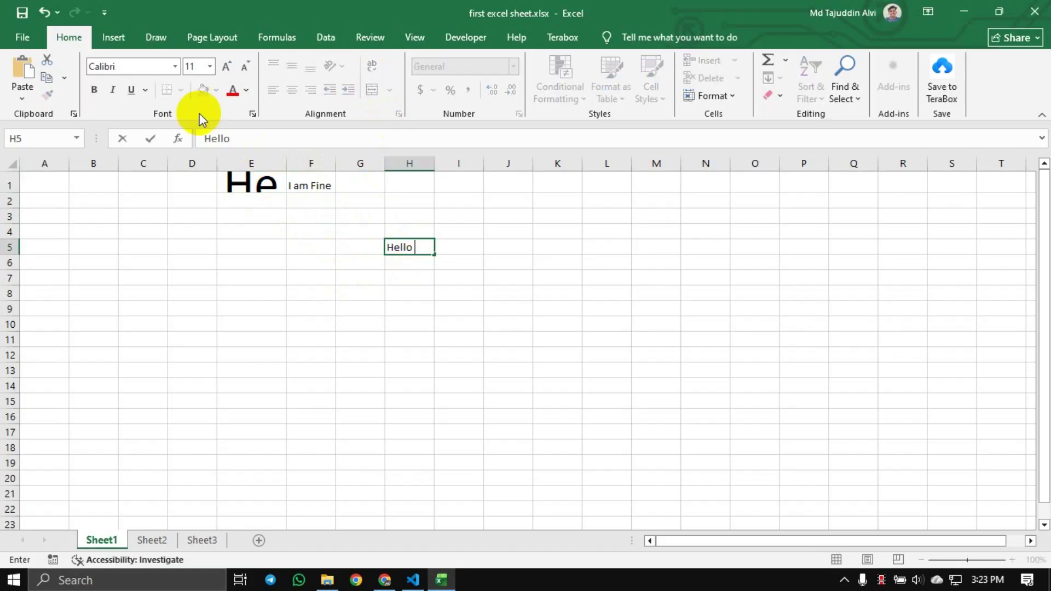
click(226, 70)
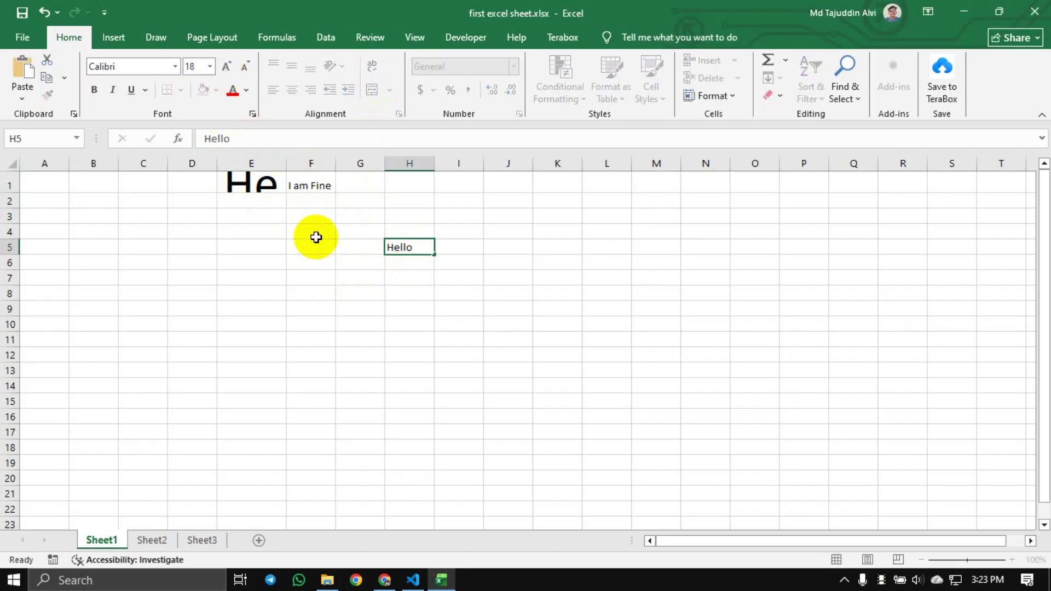
click(310, 261)
Increase the font size of Hello in cell H5 step by step up to 72
click(413, 247)
click(231, 65)
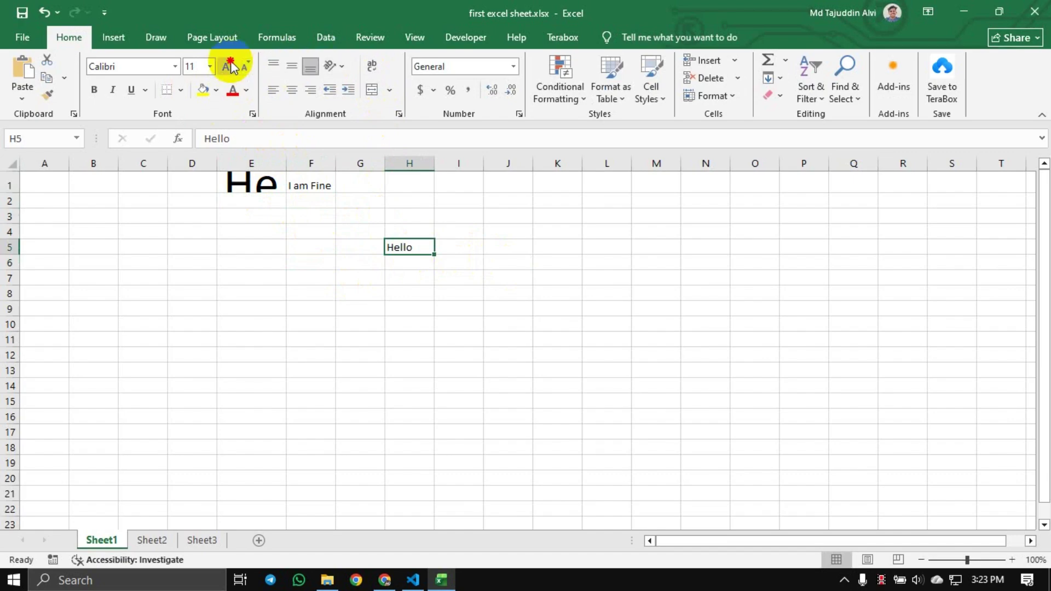
click(228, 65)
click(228, 65)
click(228, 64)
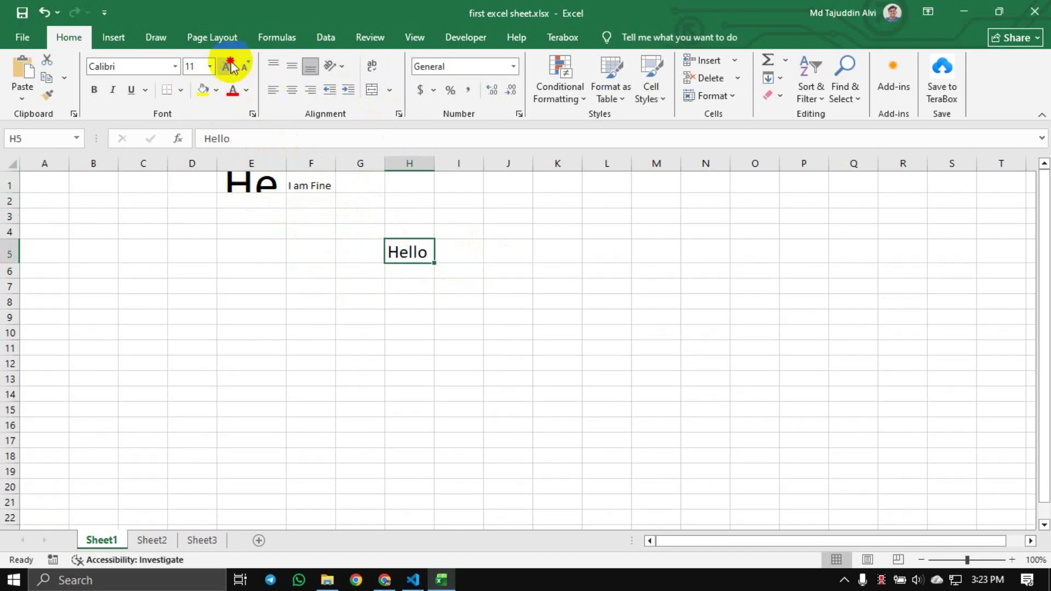
click(229, 65)
click(230, 66)
click(231, 64)
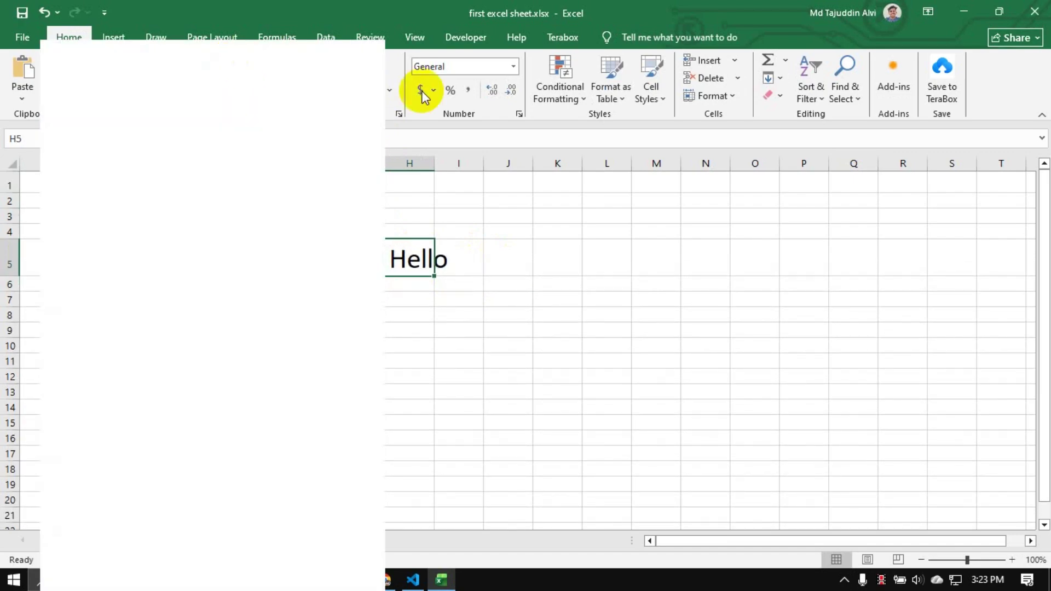
click(660, 311)
click(429, 265)
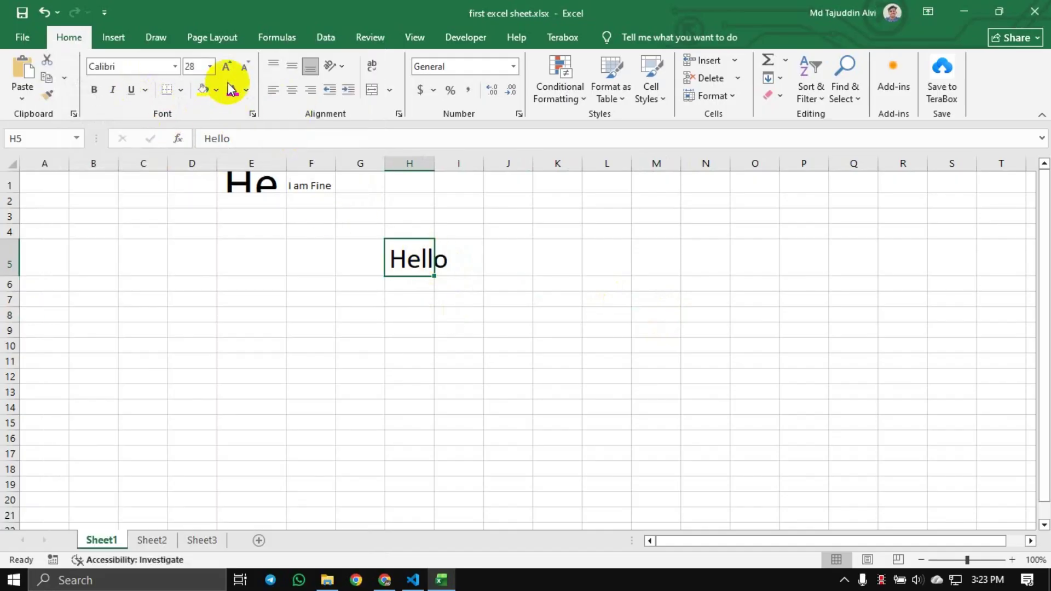
click(229, 68)
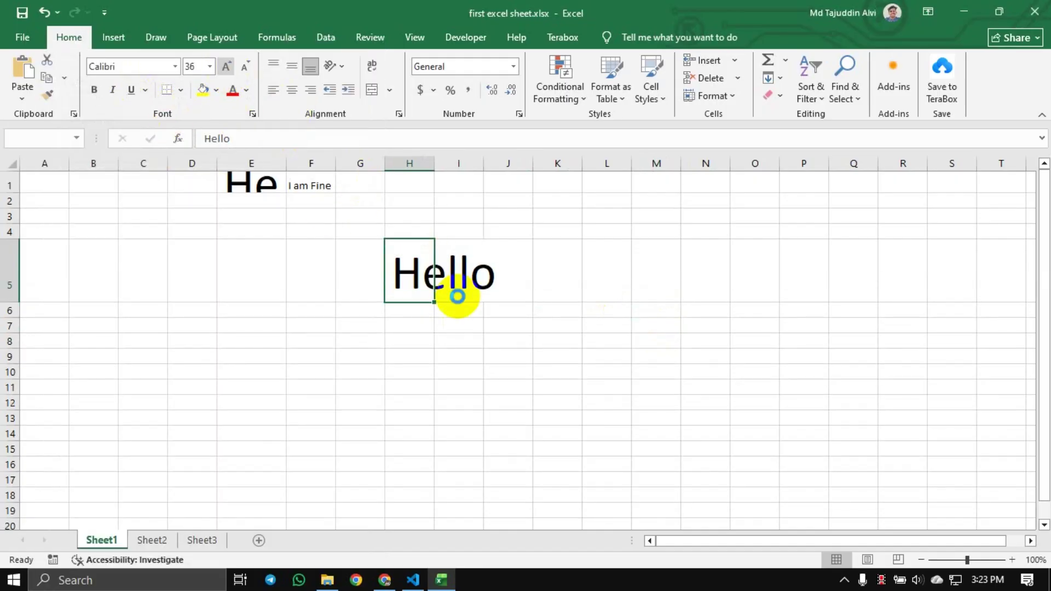
key(ctrl+shift+period)
key(ctrl+shift+period)
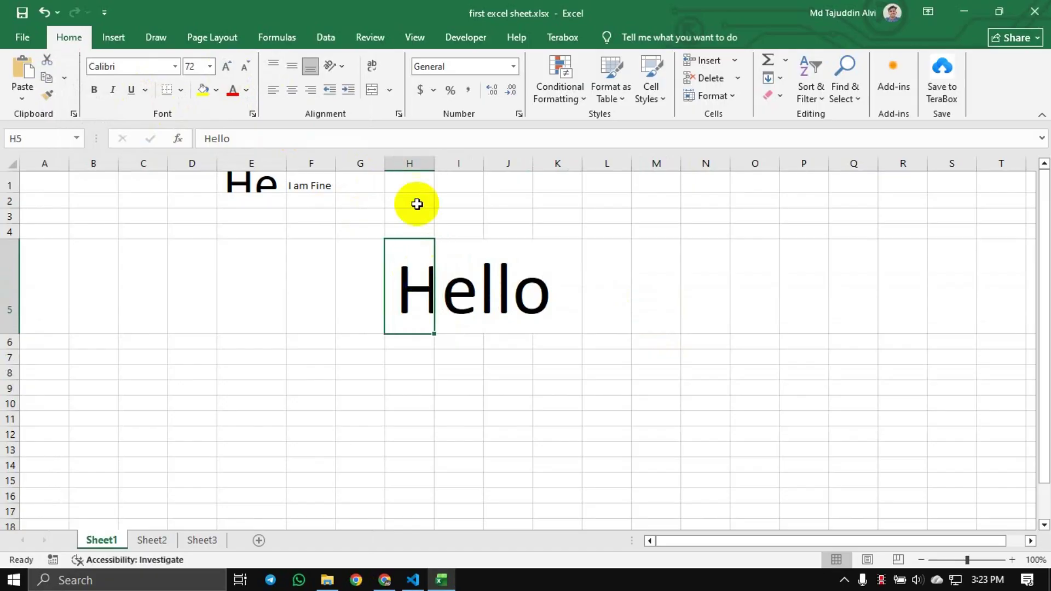
Apply Wrap Text to the oversized Hello in cell H5 and inspect how its letters stack
click(372, 67)
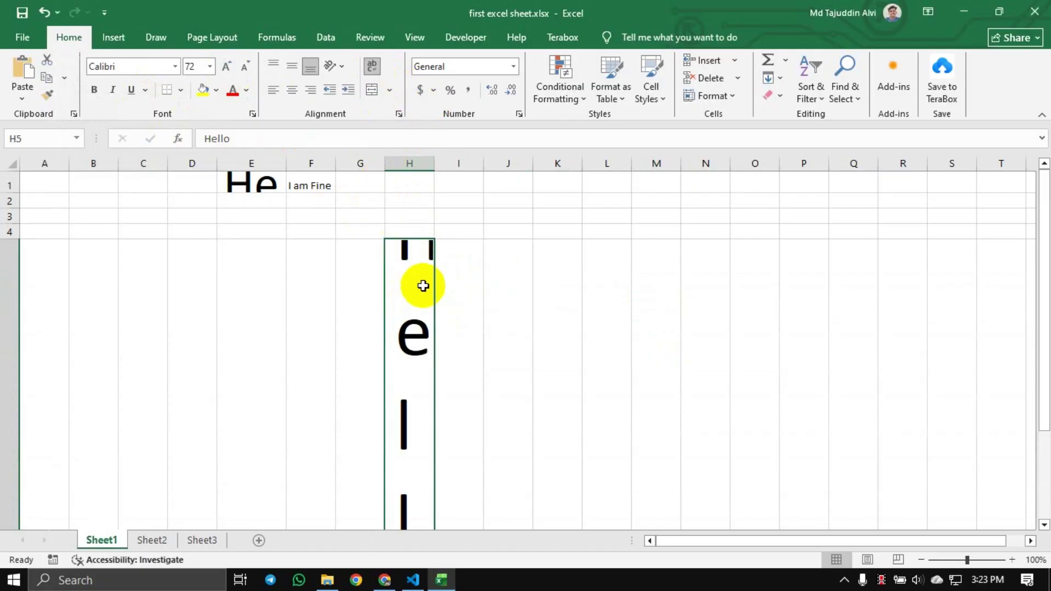
scroll(422, 286, down, 3)
scroll(427, 285, down, 4)
scroll(427, 285, up, 7)
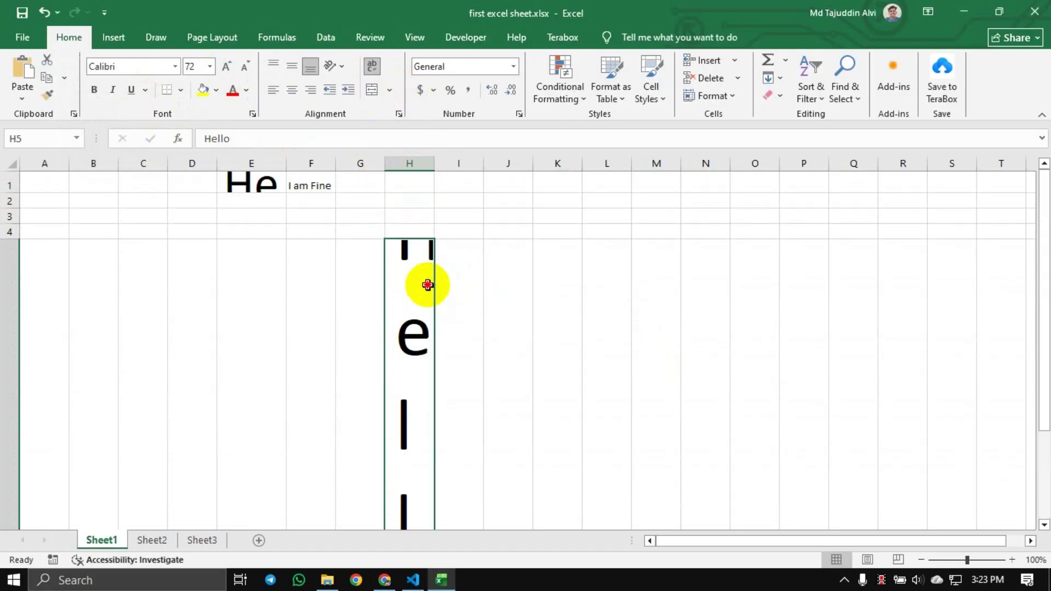
scroll(429, 307, down, 3)
scroll(428, 307, up, 3)
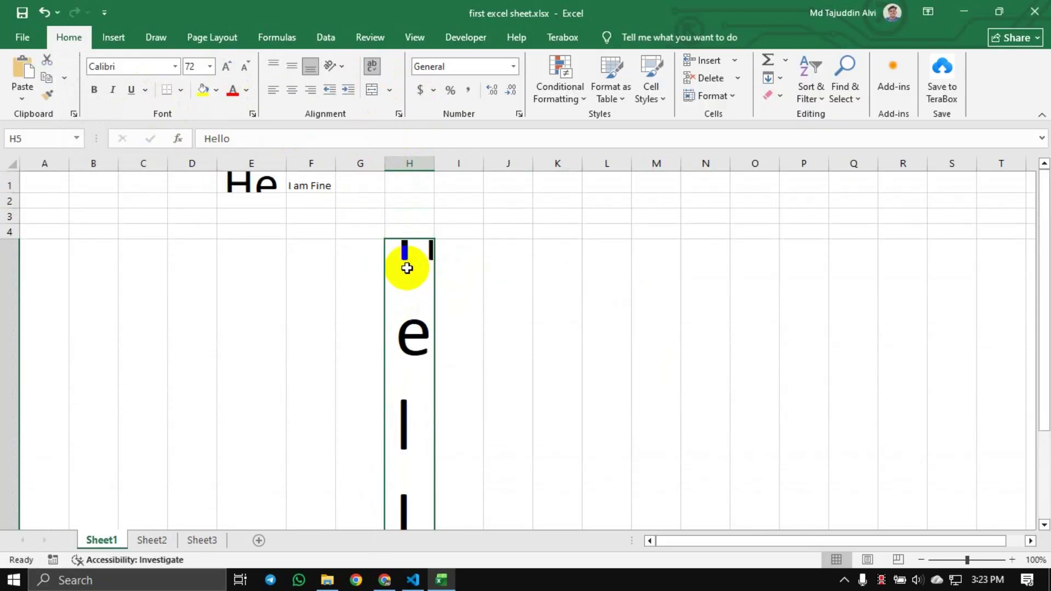
scroll(407, 268, down, 1)
Undo the wrapping, font enlargement and Hello entry in H5, plus the earlier F1 text and the shrinking of column E and row 1
key(ctrl+z)
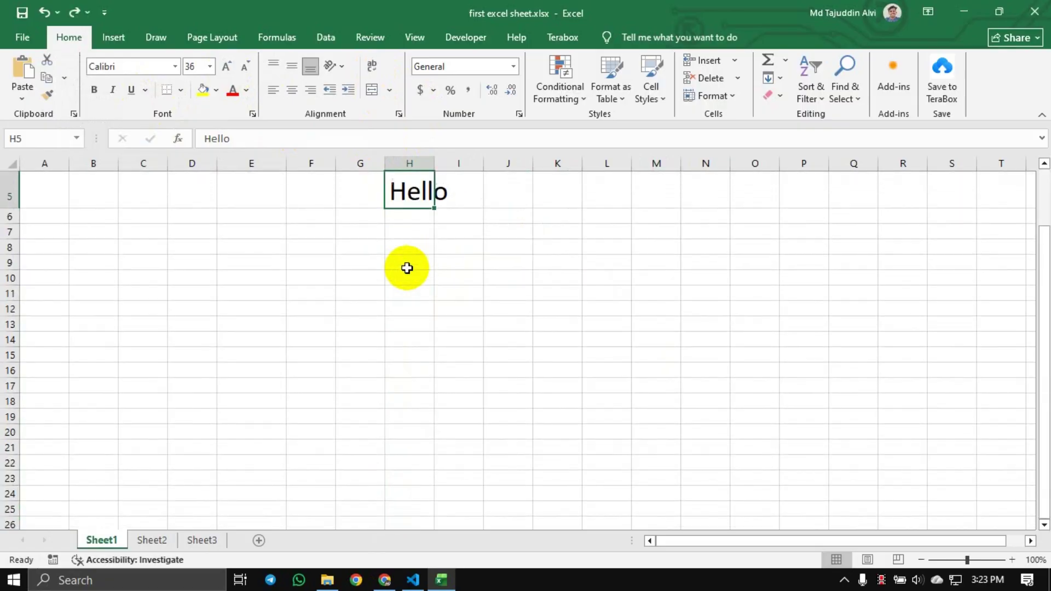
scroll(406, 268, up, 2)
key(ctrl+z)
key(ctrl+z)
key(ctrl+z)
key(ctrl+z)
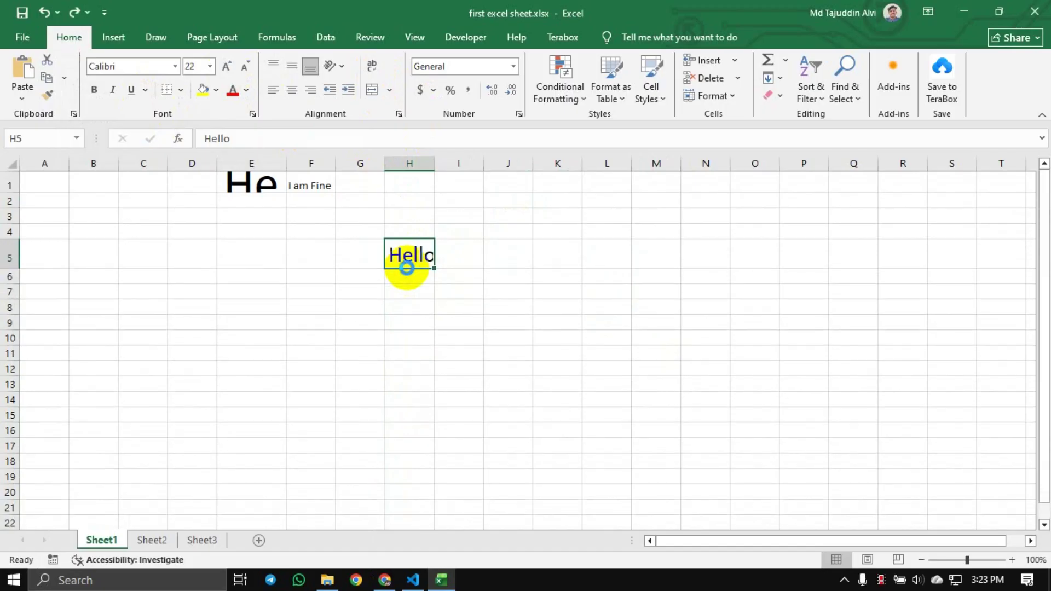
key(ctrl+z)
key(ctrl+z)
key(ctrl+z)
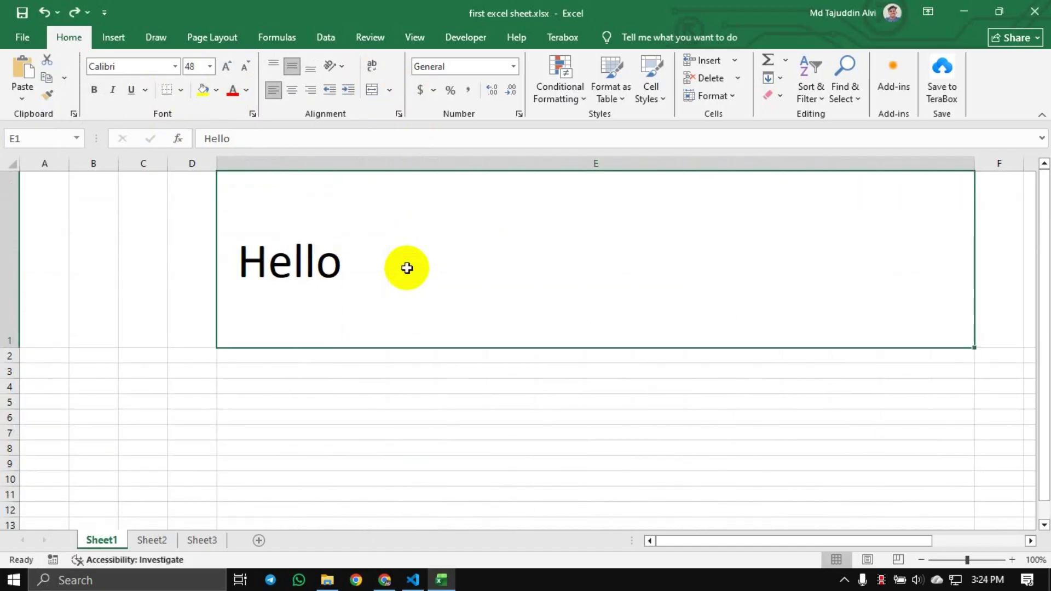
Undo the earlier indent changes made to Hello in cell E1, stepping further back through the history
key(ctrl+z)
key(ctrl+z)
key(ctrl+z)
key(ctrl+z)
key(ctrl+z)
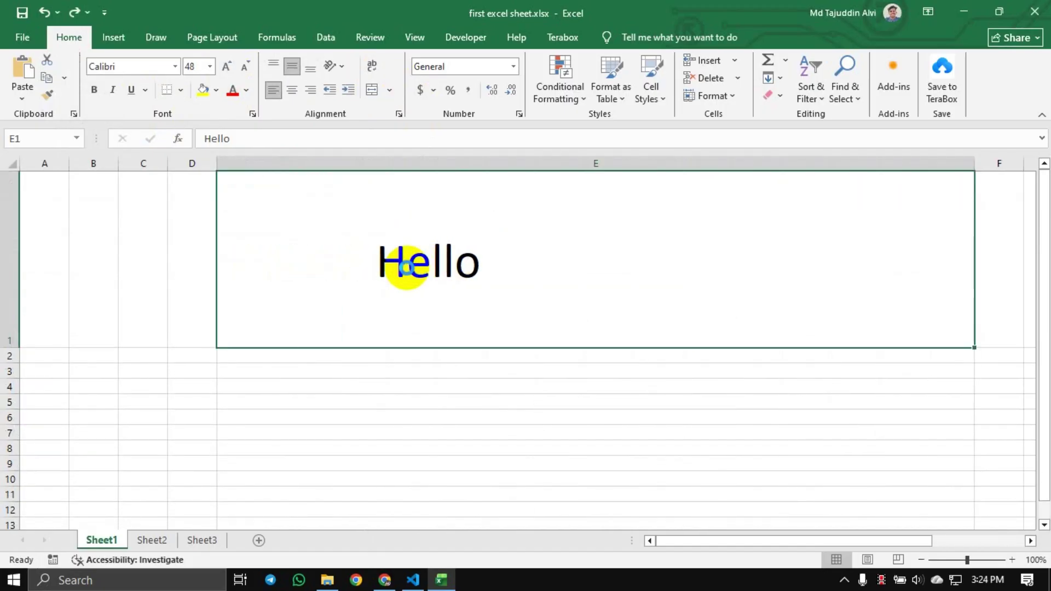
key(ctrl+z)
key(ctrl+z)
key(ctrl+z)
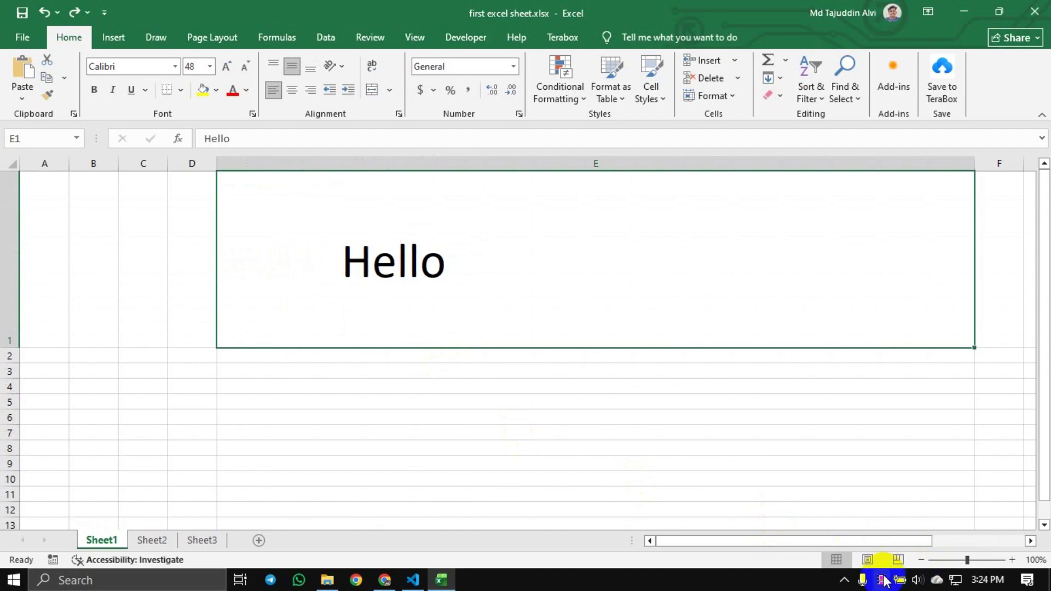
Paste the copied Lorem ipsum paragraph into cell E12
double_click(312, 260)
key(ctrl+v)
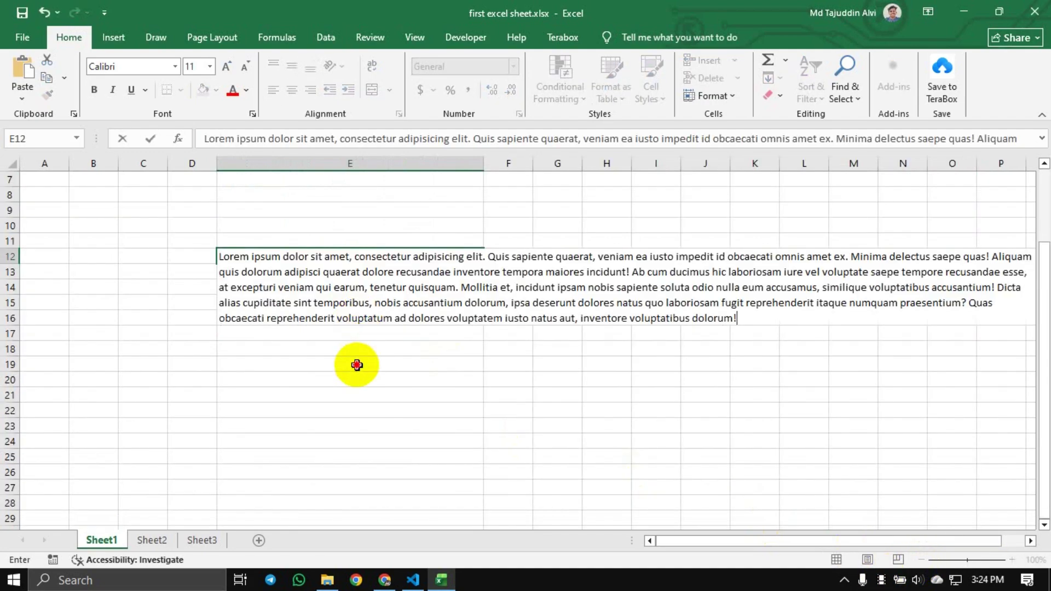
click(352, 363)
Apply Wrap Text to the Lorem ipsum paragraph in cell E12 and look over the wrapped text
click(415, 260)
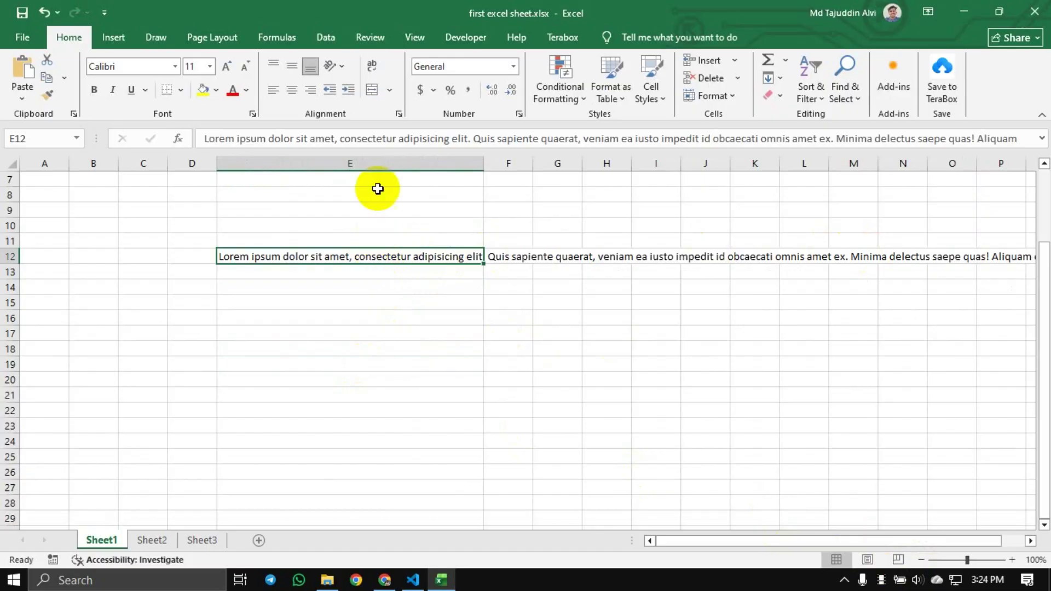
click(370, 66)
scroll(463, 276, down, 2)
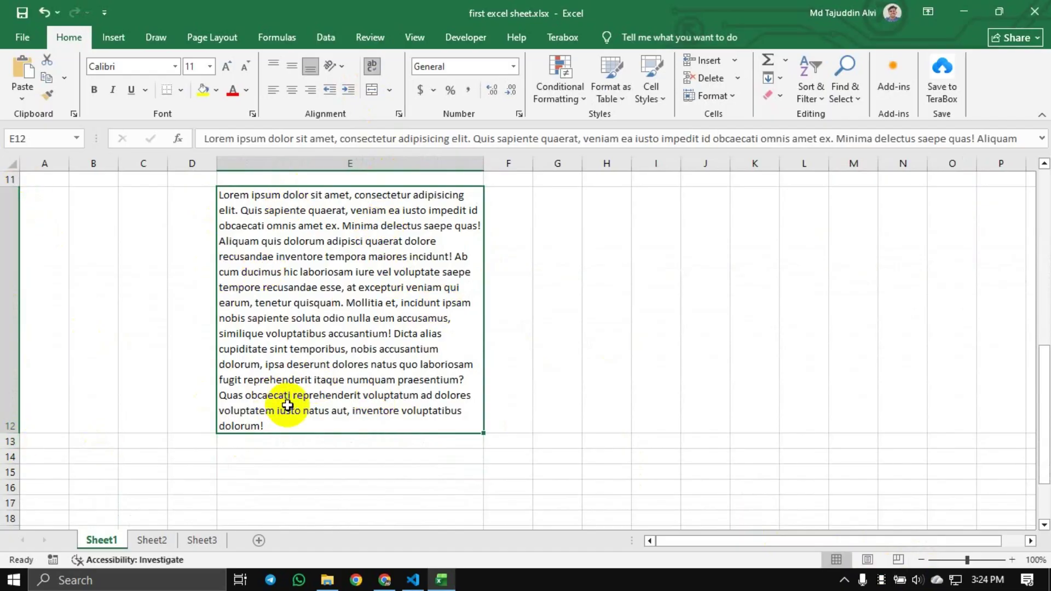
scroll(286, 288, up, 1)
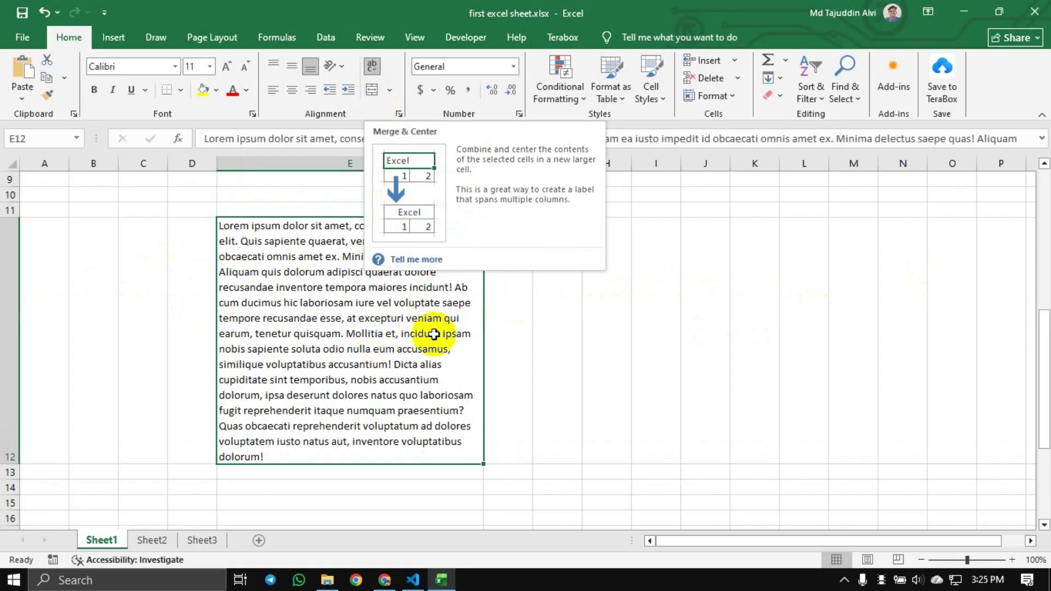
click(535, 333)
click(404, 294)
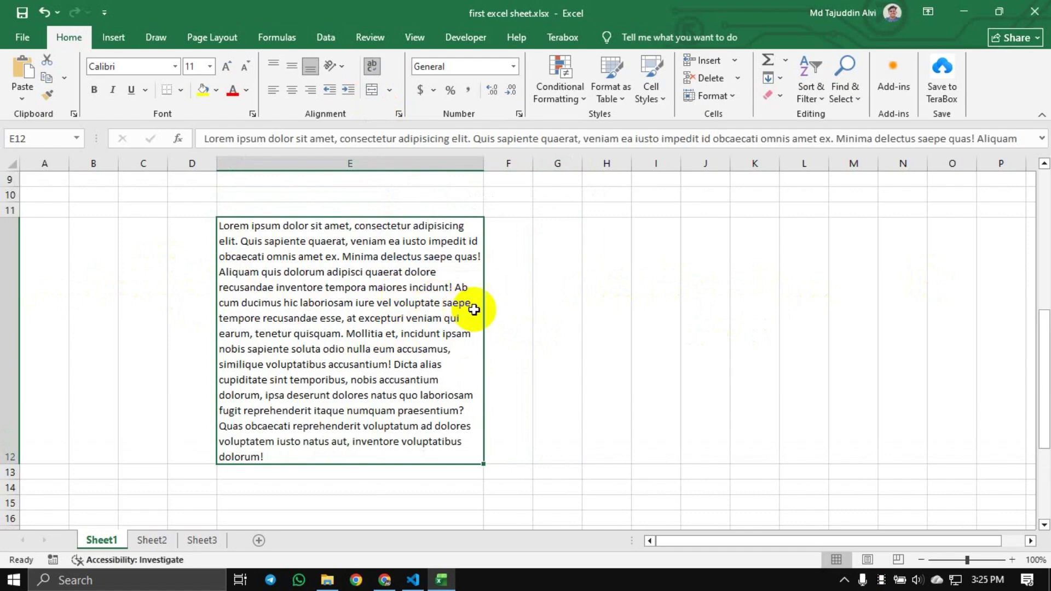
Enter "Welcome To Out Party" in cell O24 and highlight the cells it spans, O24:Q24
scroll(469, 305, down, 4)
click(323, 257)
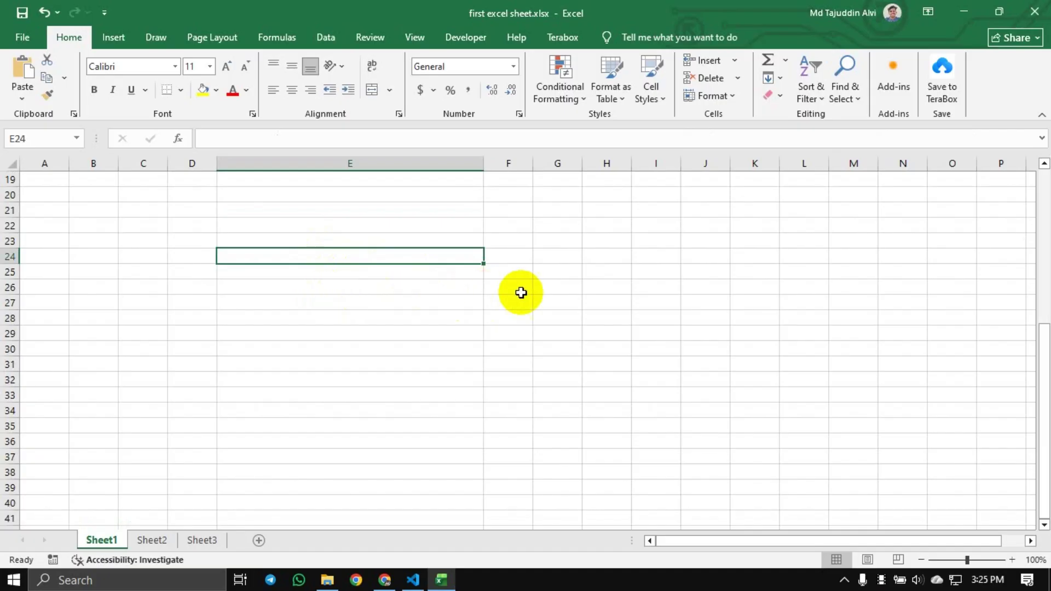
drag(481, 346, 931, 349)
click(270, 252)
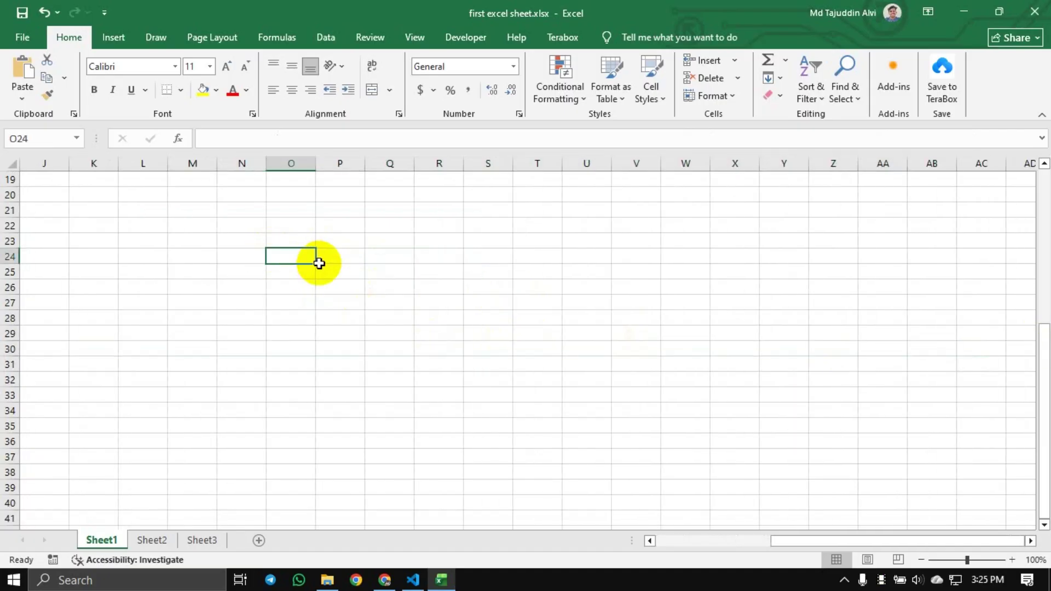
text(I)
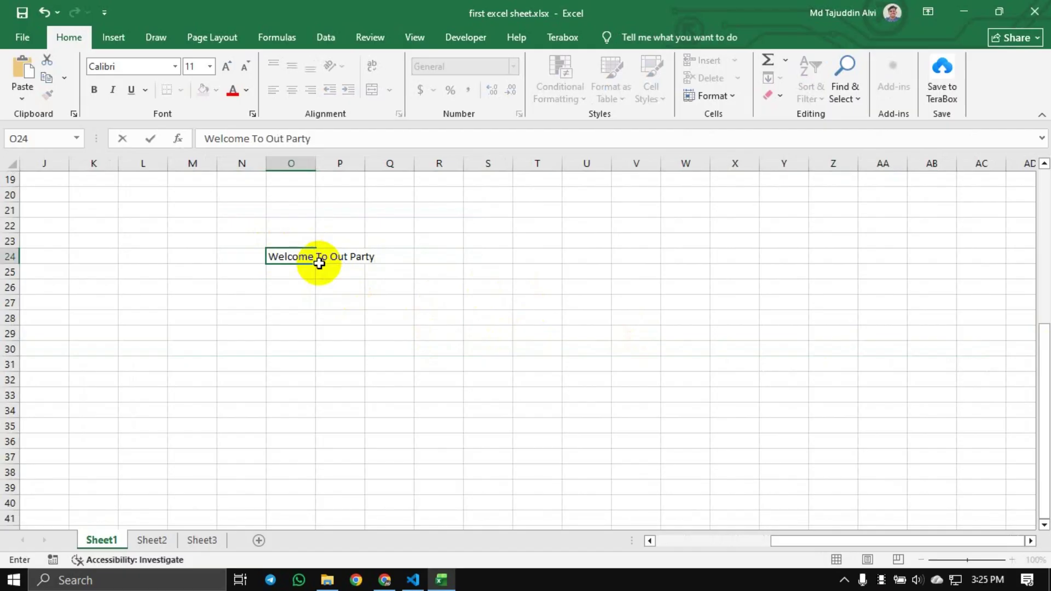
click(336, 300)
drag(310, 258, 375, 261)
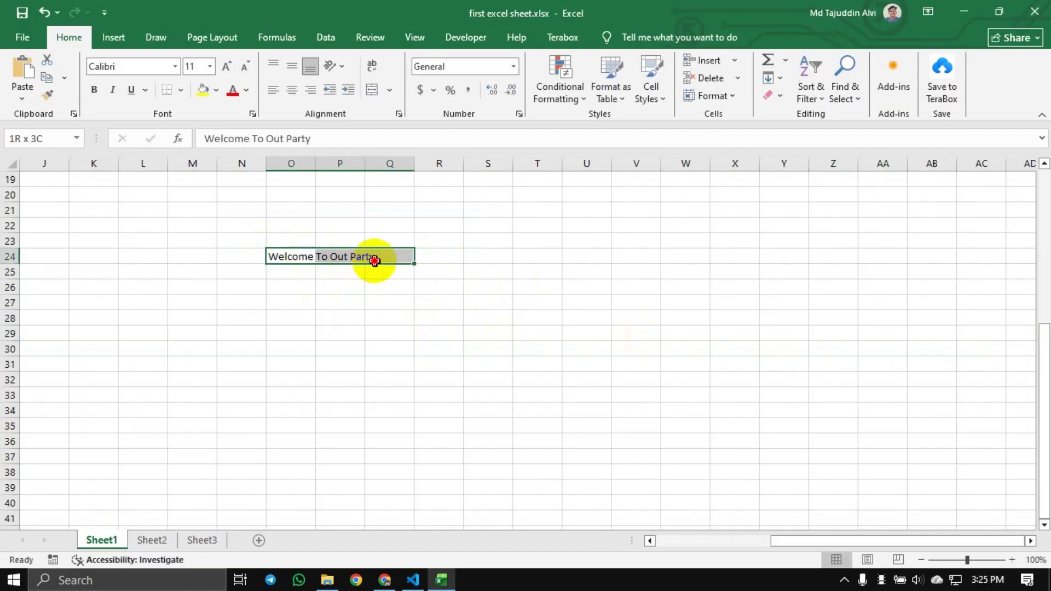
click(308, 274)
drag(294, 255, 402, 255)
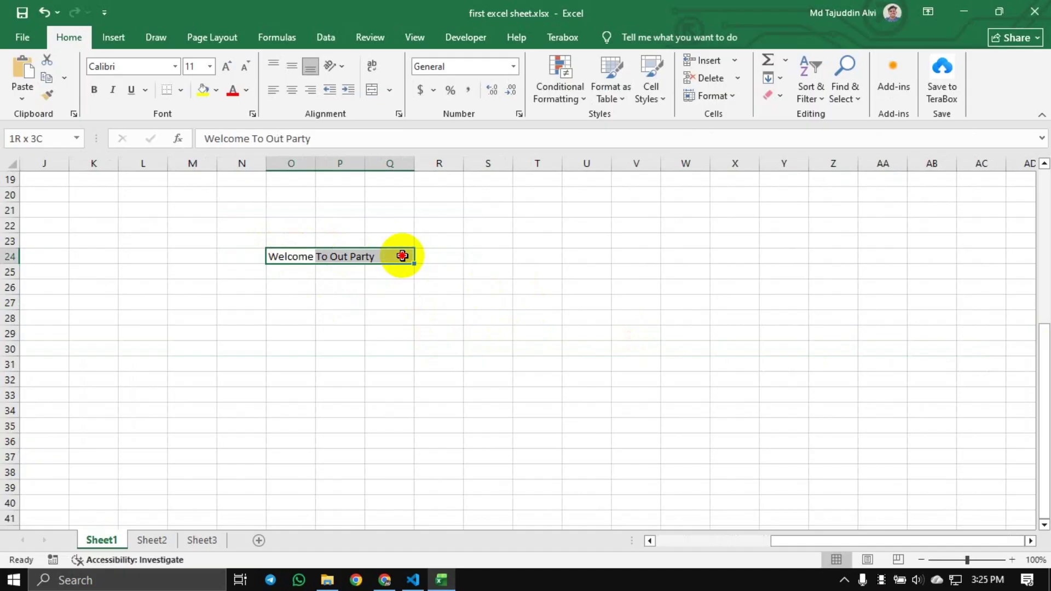
click(336, 314)
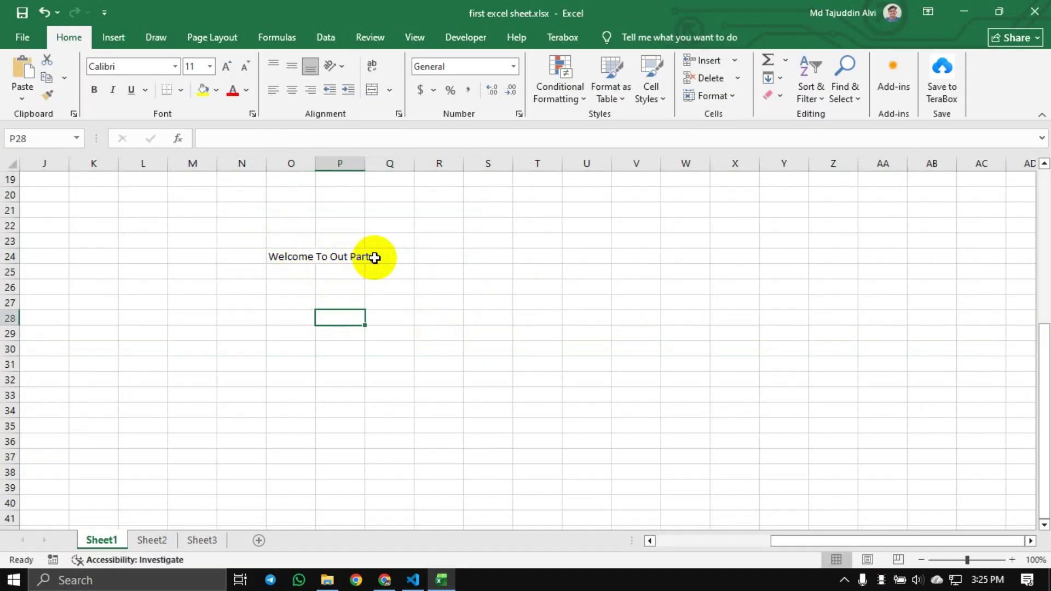
Apply All Borders to the range M19:T30 around the welcome text
drag(181, 180, 514, 354)
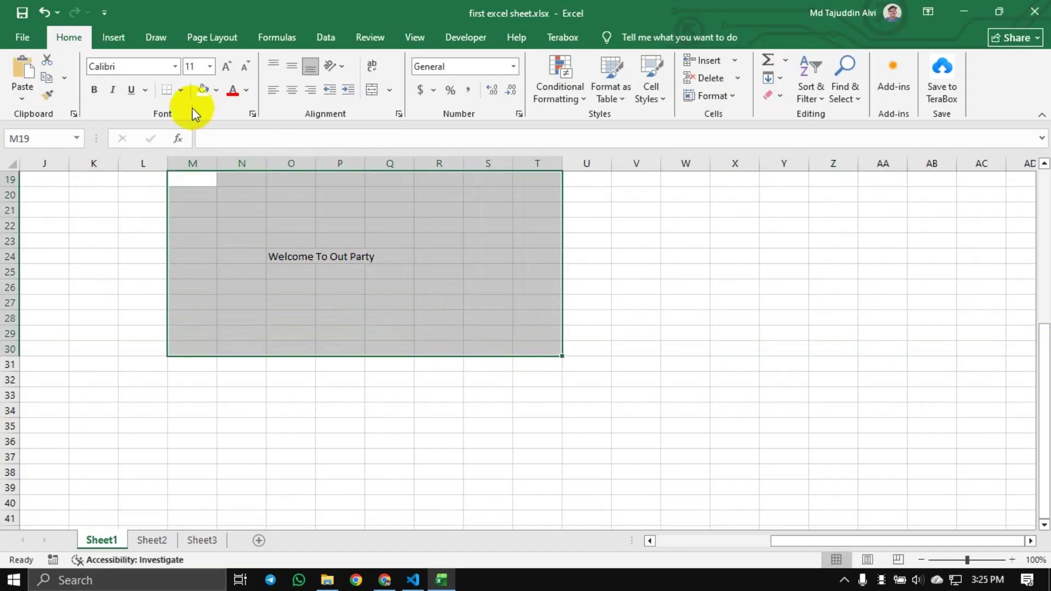
click(181, 91)
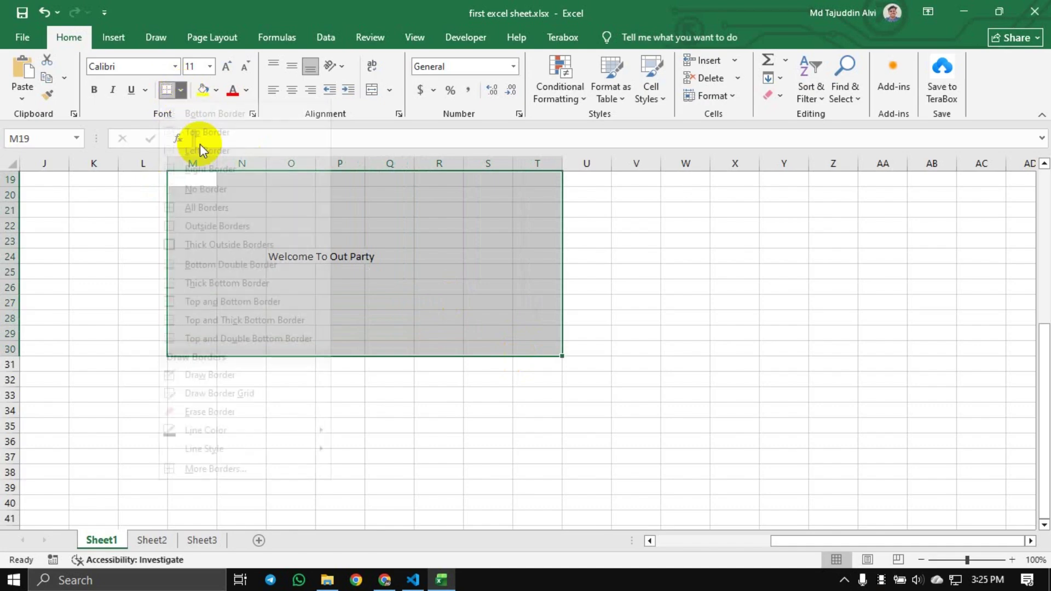
click(209, 225)
click(328, 272)
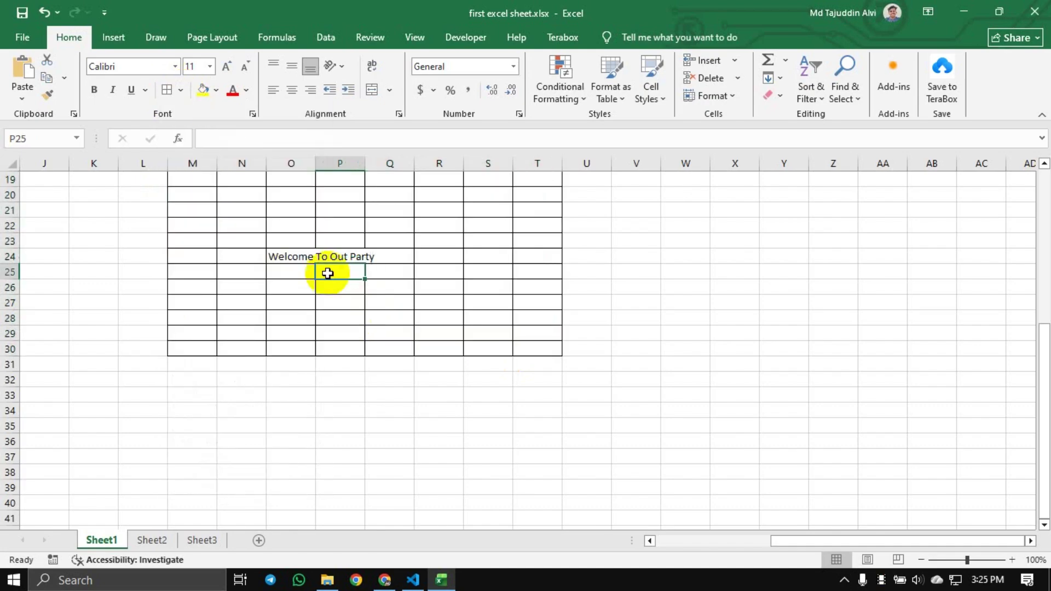
Merge and center cells O24:Q24 so the welcome text occupies a single cell, and check the merged cell
click(390, 313)
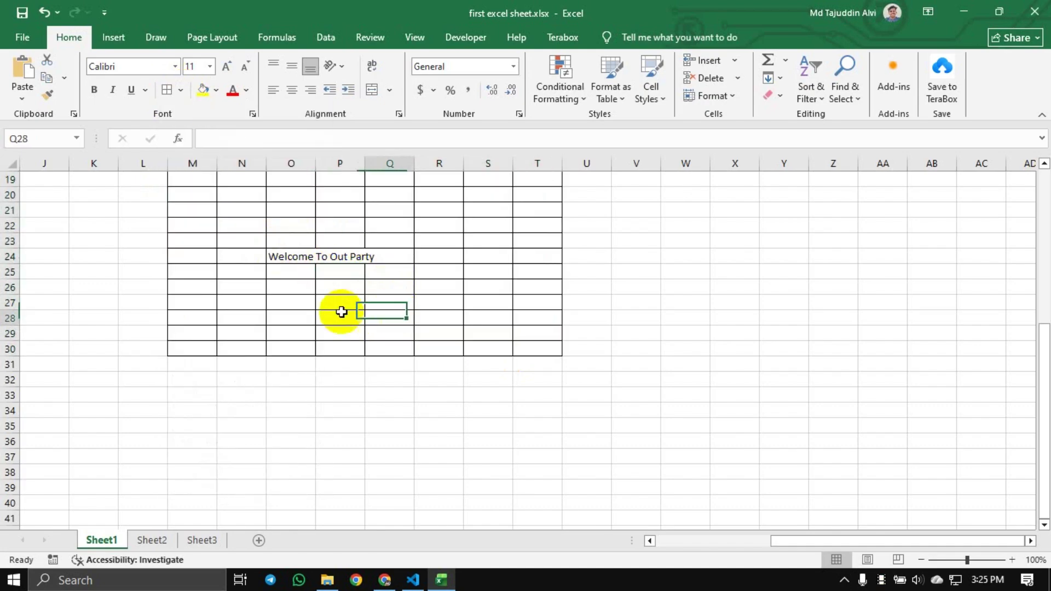
click(341, 255)
drag(291, 255, 367, 253)
click(357, 303)
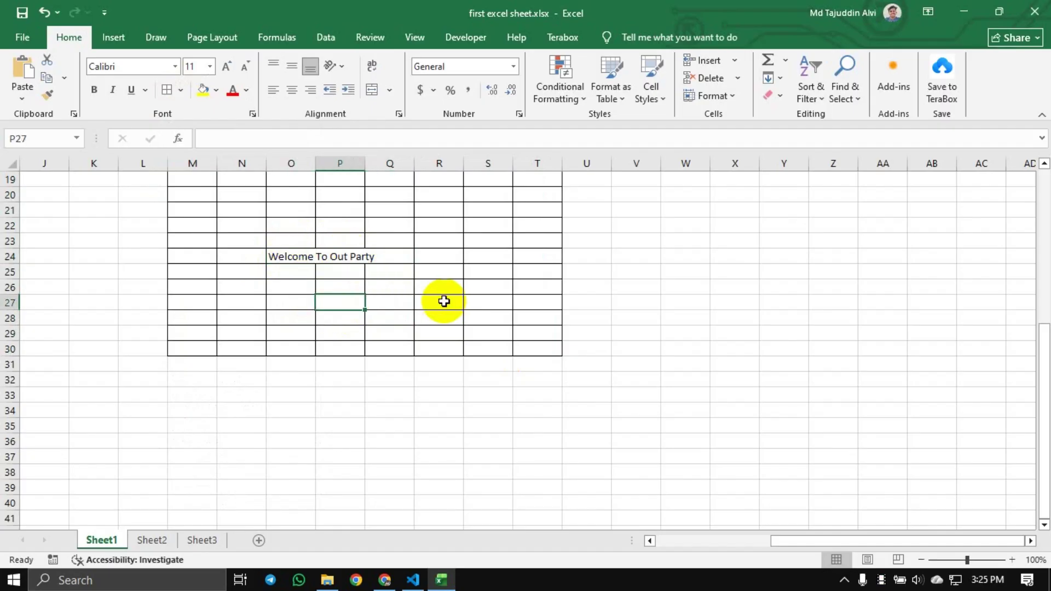
drag(293, 258, 372, 262)
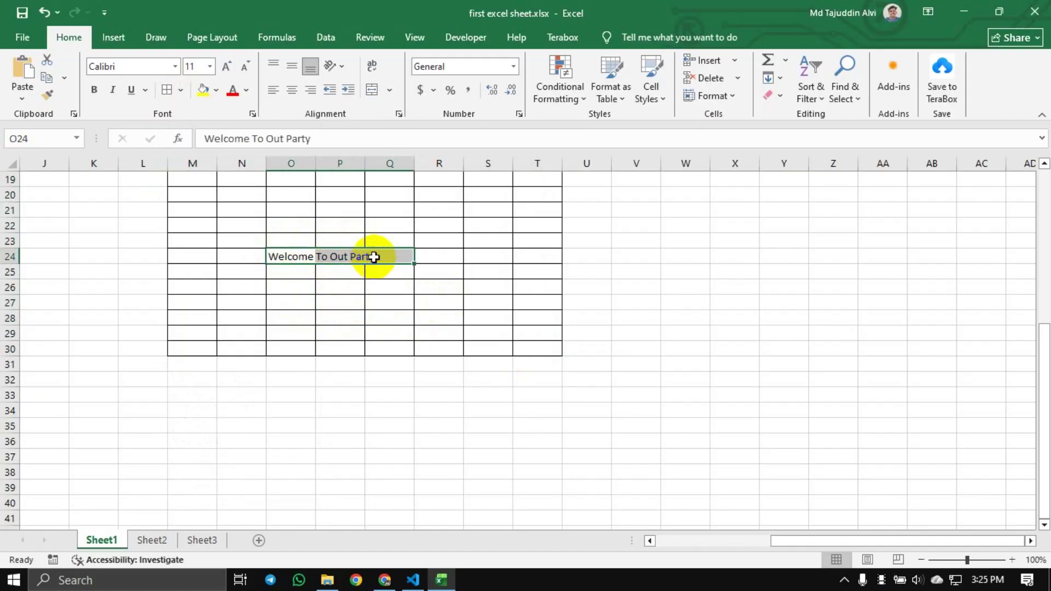
click(373, 91)
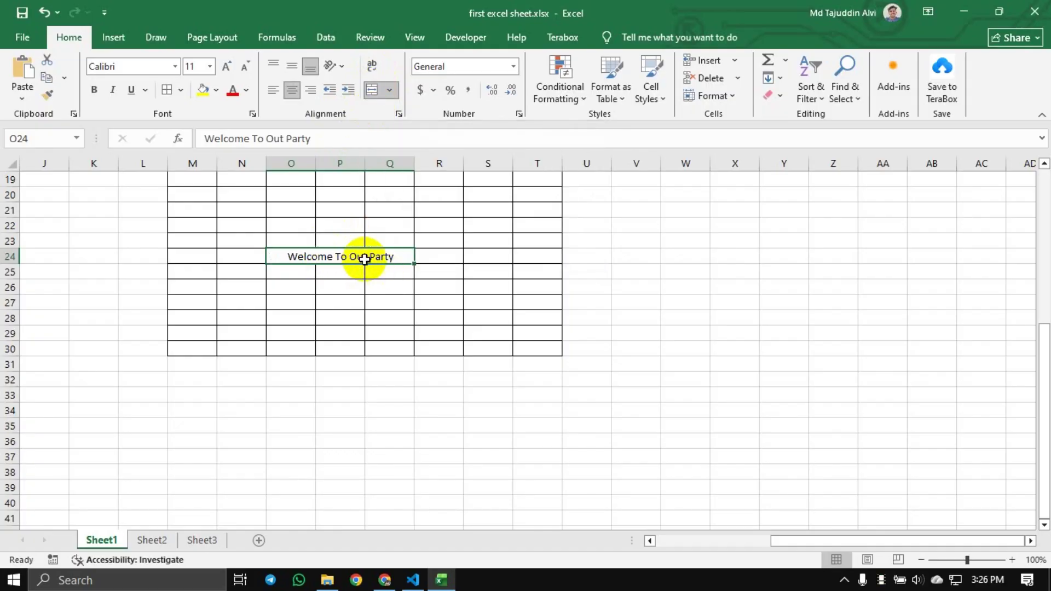
click(390, 318)
click(294, 257)
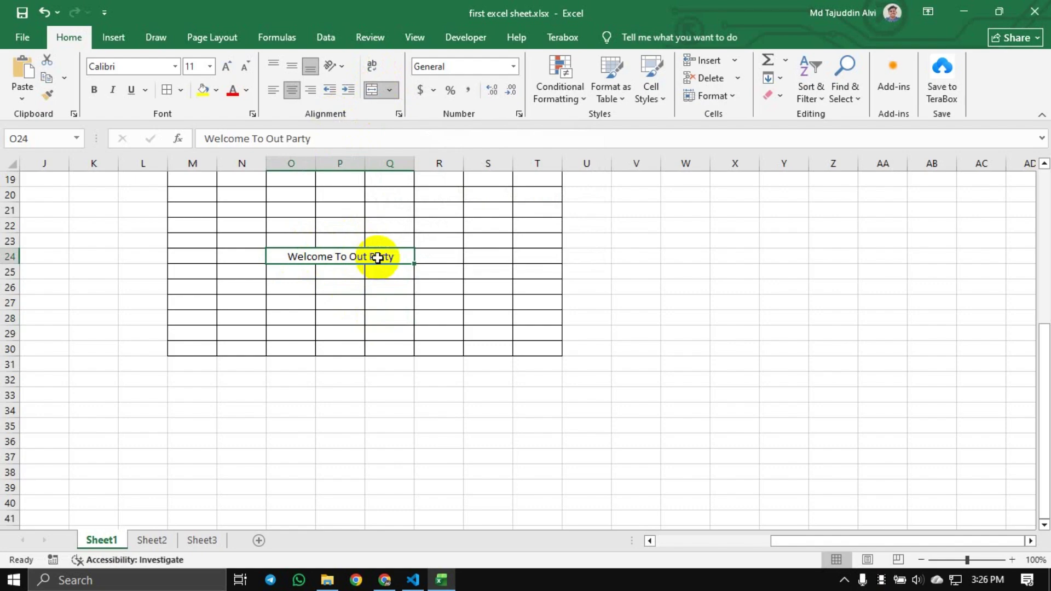
Examine how the merged welcome cell O24:Q24 selects as one cell compared with the separate cells around it
click(377, 270)
click(379, 256)
click(330, 288)
click(350, 258)
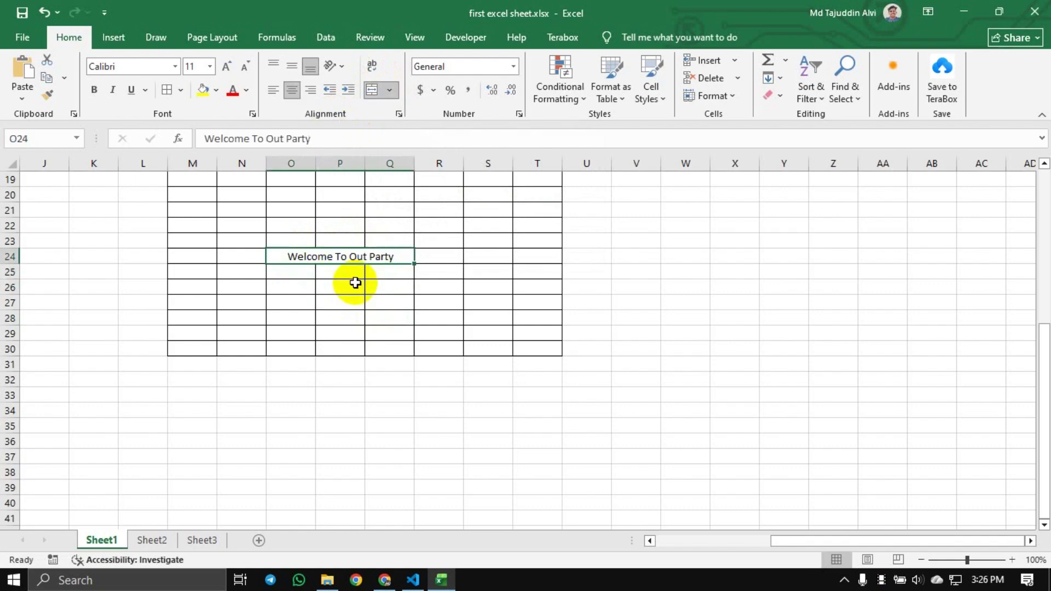
drag(435, 273, 241, 272)
click(384, 284)
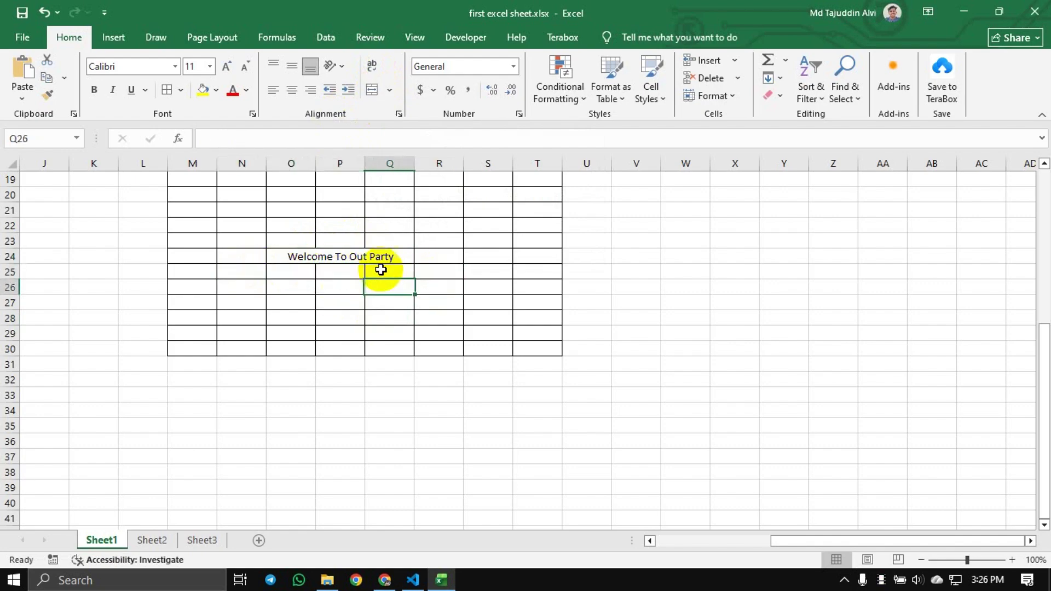
click(378, 257)
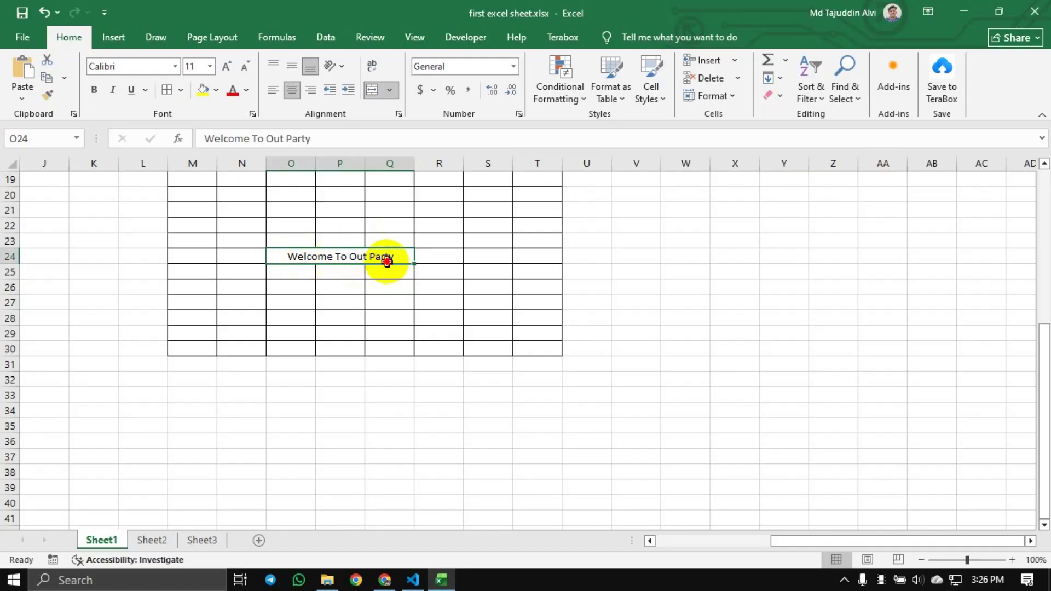
click(385, 277)
drag(385, 279, 369, 264)
click(650, 225)
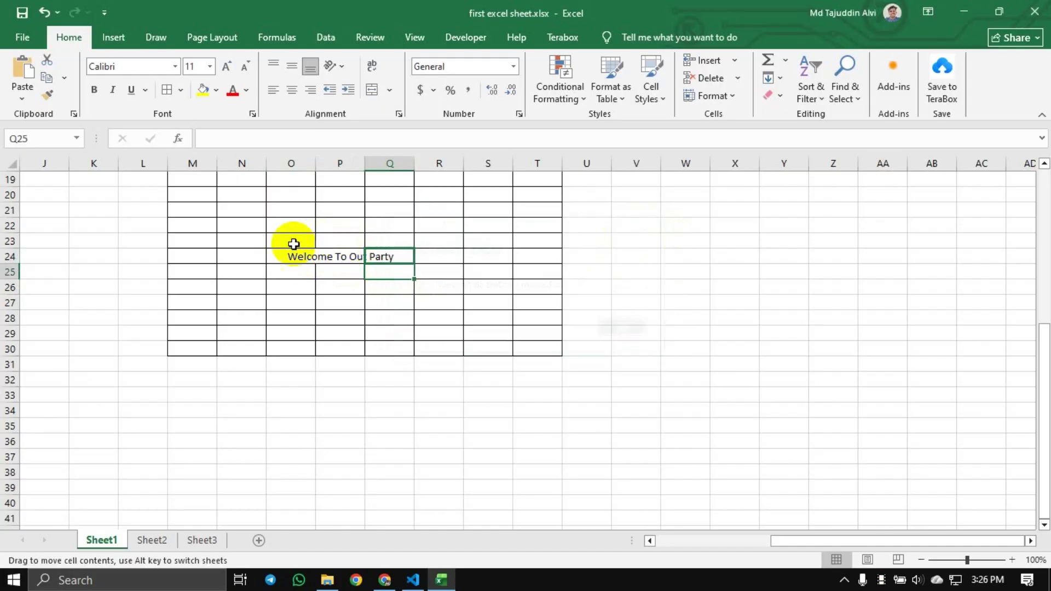
click(294, 244)
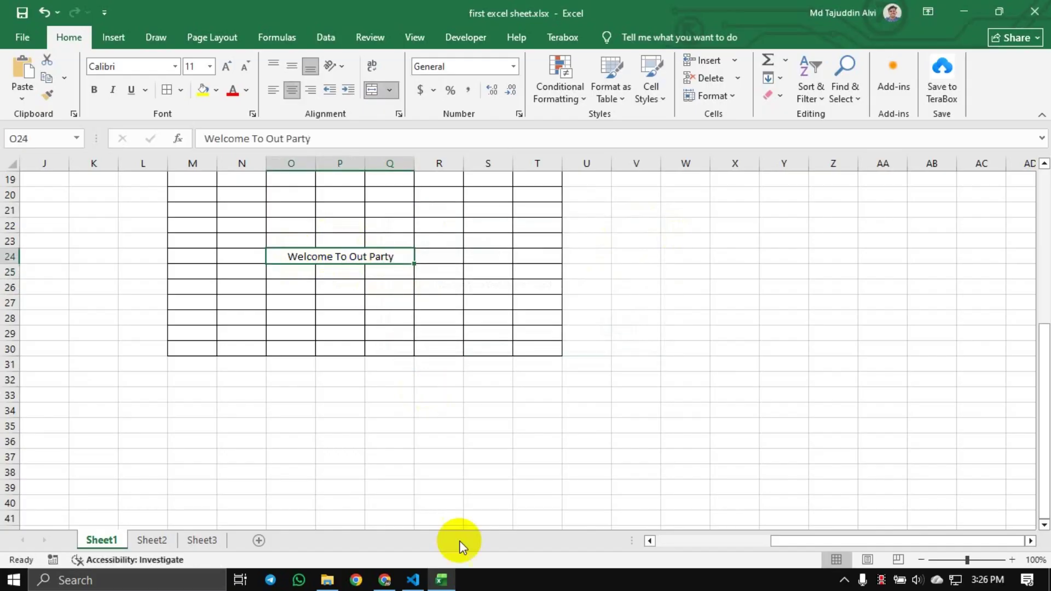
click(305, 253)
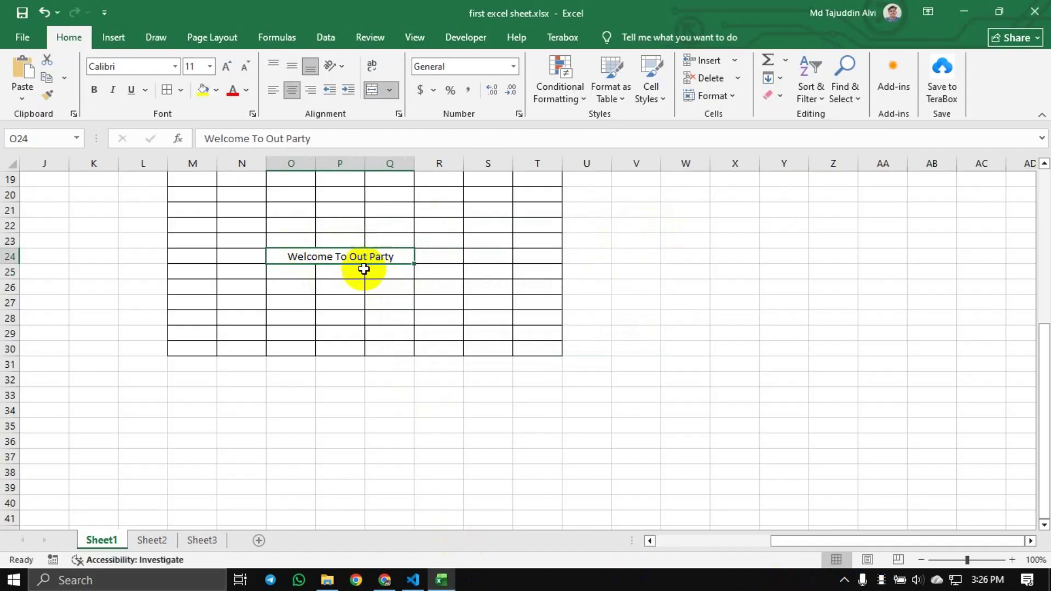
Merge and center the empty block O25:T30 below the welcome text and check the resulting cell
click(369, 292)
scroll(372, 290, down, 1)
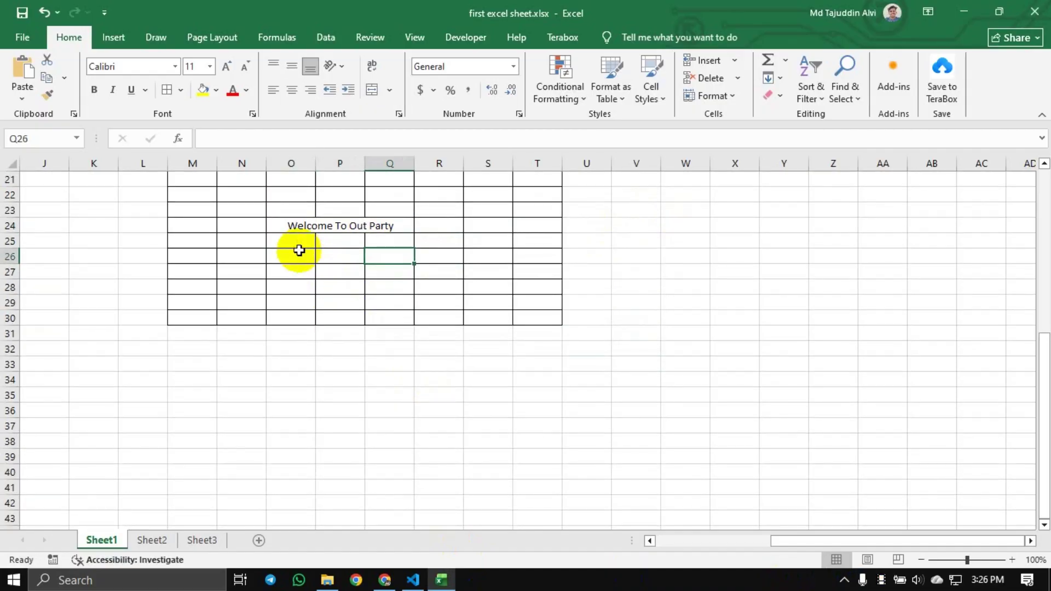
drag(297, 248, 528, 314)
click(371, 90)
click(664, 305)
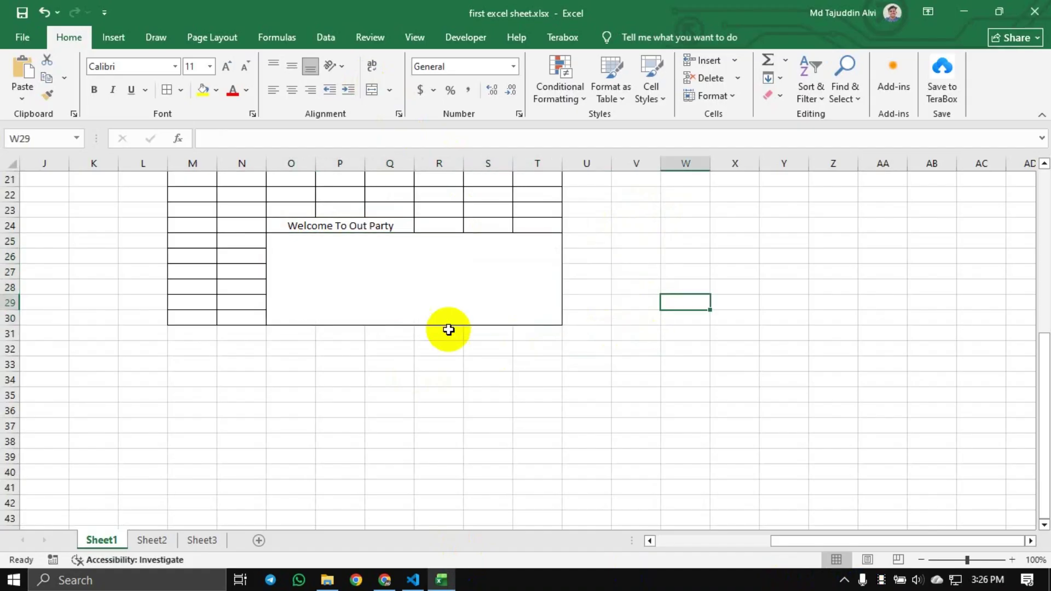
click(376, 290)
scroll(403, 343, up, 1)
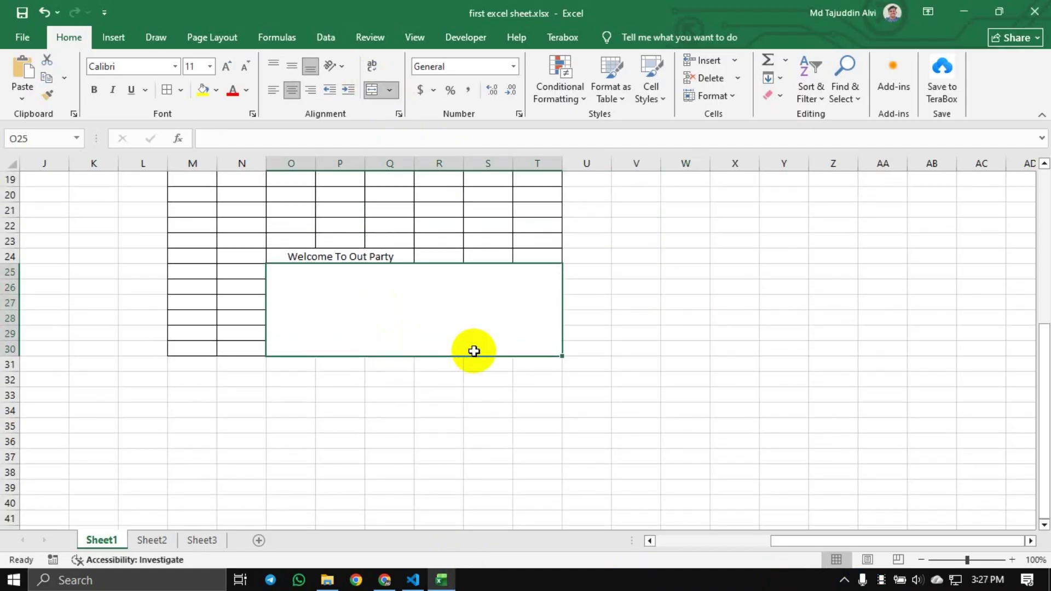
Enter "Welcom To Our Party" in the large merged cell O25:T30
scroll(474, 351, up, 2)
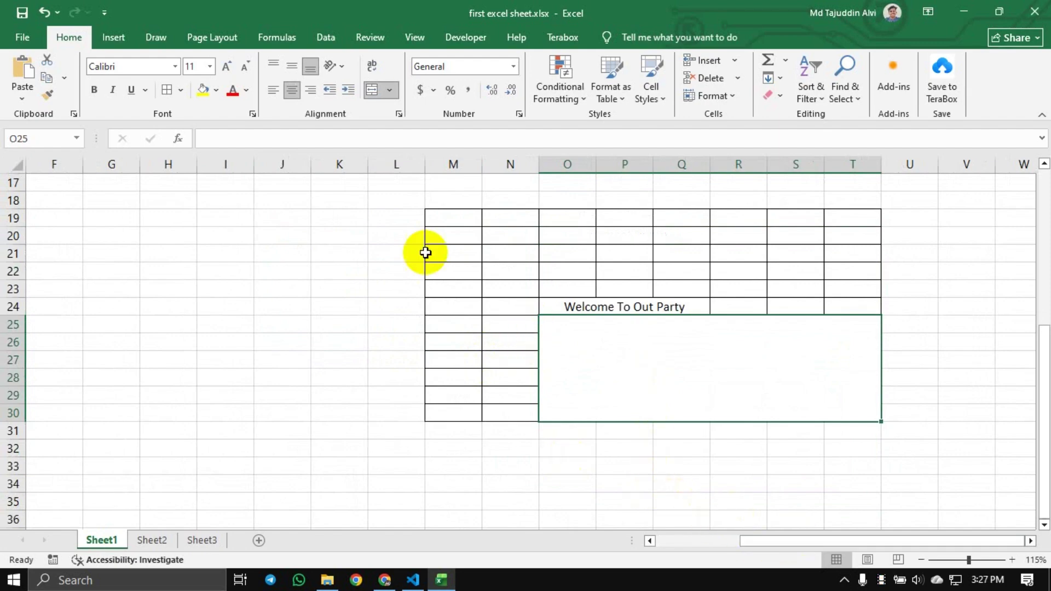
click(612, 273)
click(619, 307)
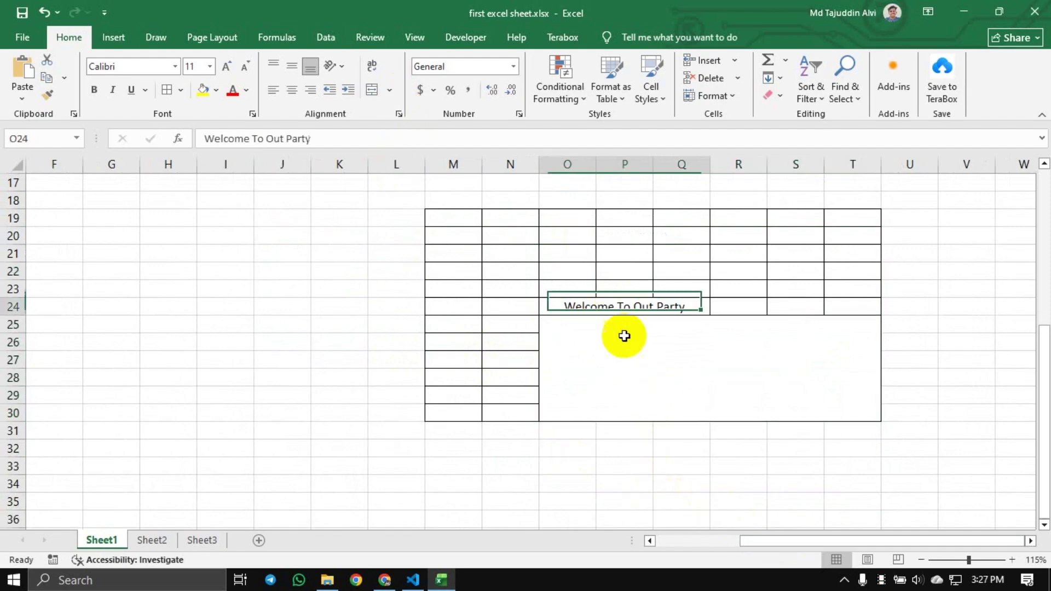
click(625, 343)
text(We)
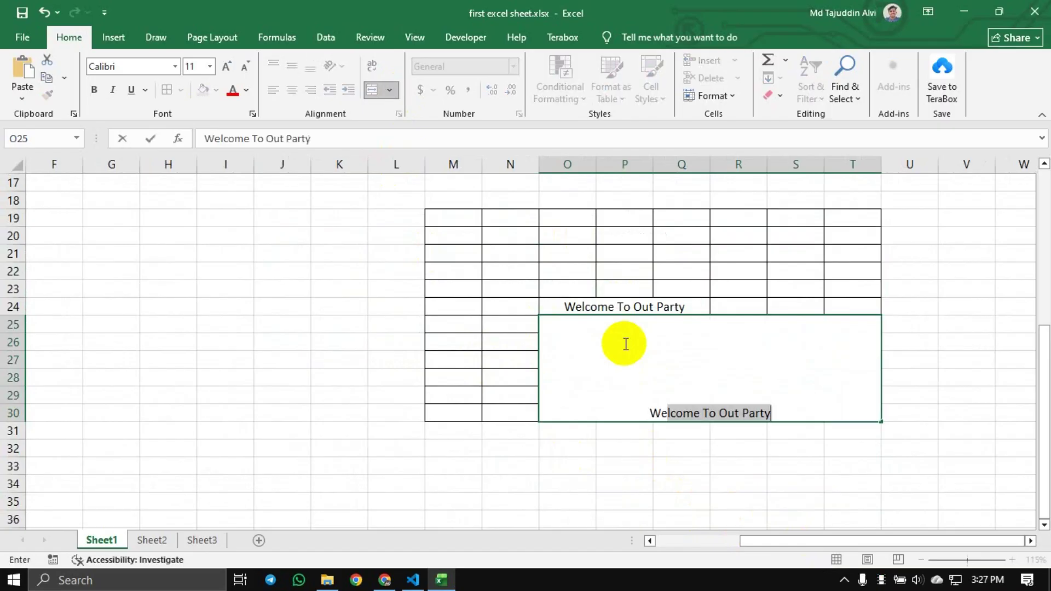
text(lcom To Our Party)
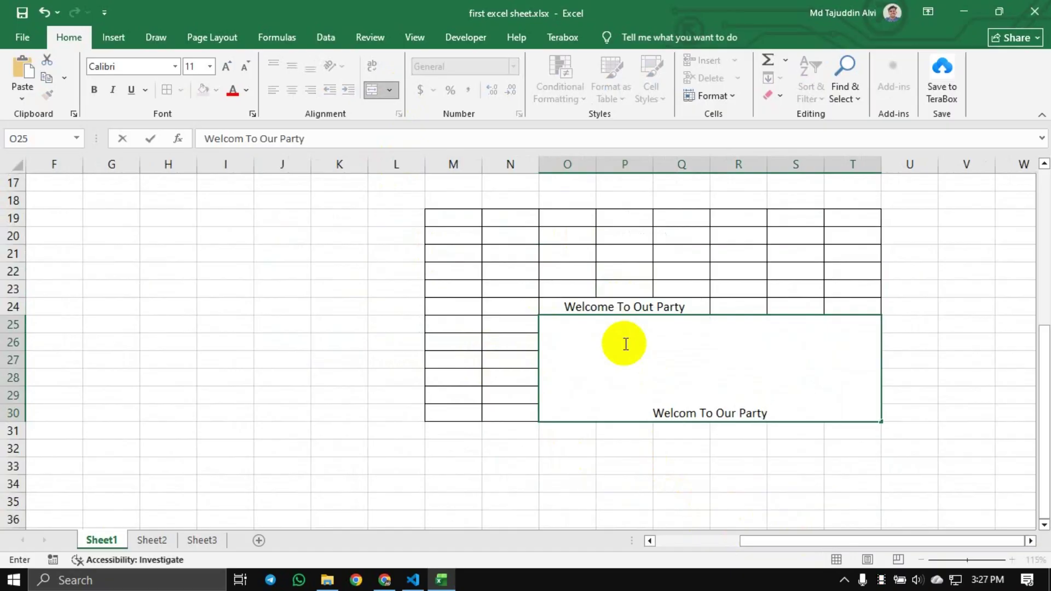
click(687, 488)
Middle-align the text vertically in the merged cell O25:T30
click(713, 373)
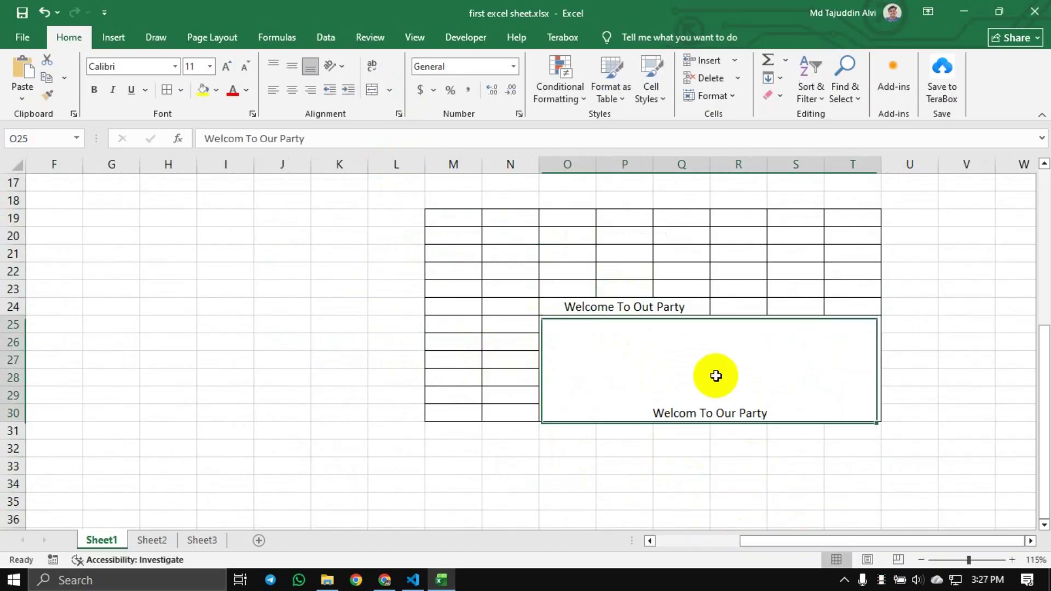
click(292, 66)
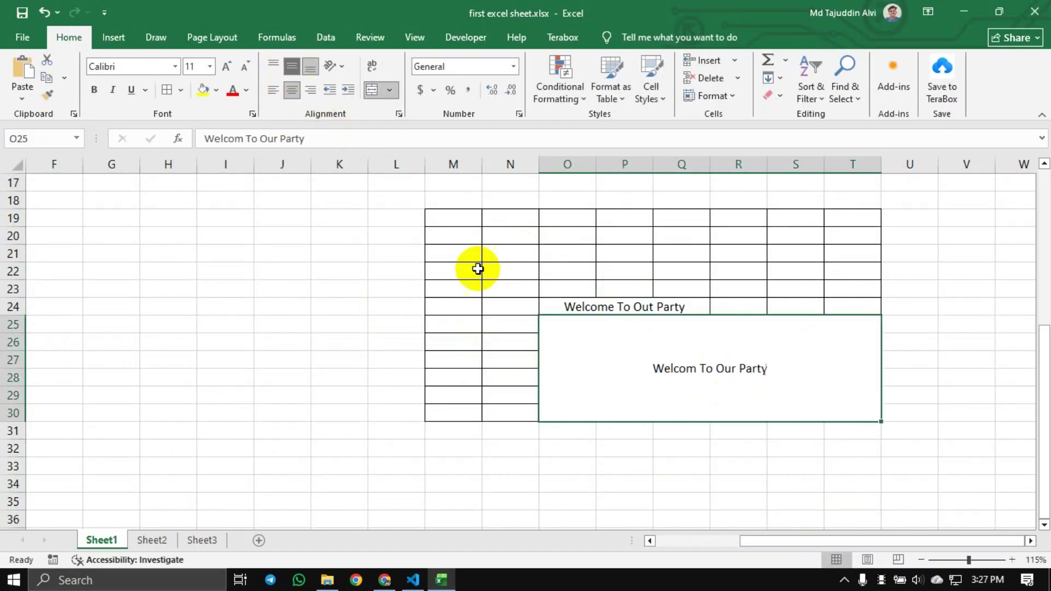
click(645, 449)
click(674, 368)
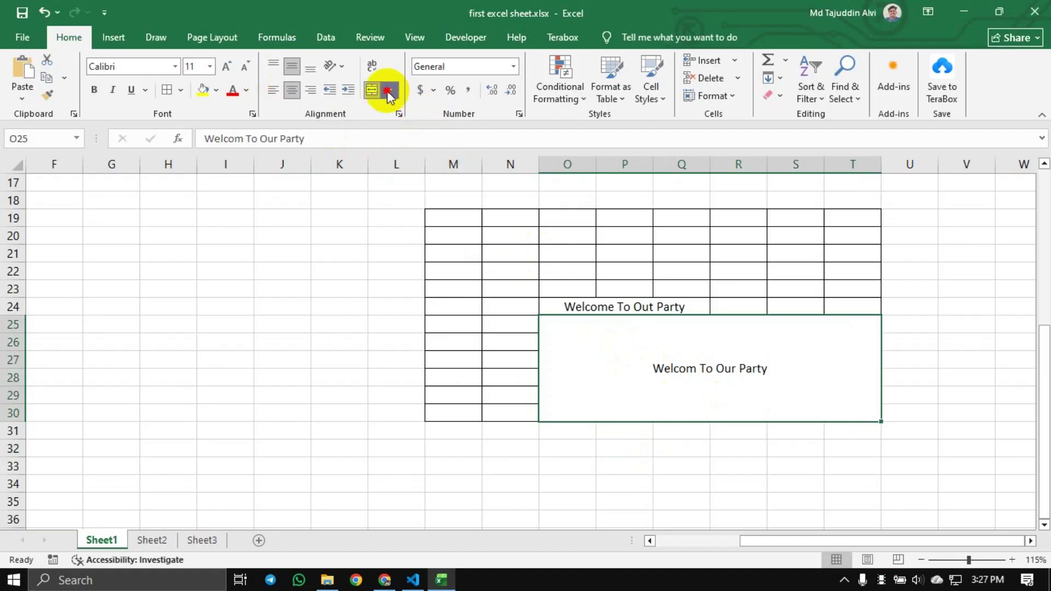
Apply Merge Across to the block O25:T30
click(386, 90)
click(405, 130)
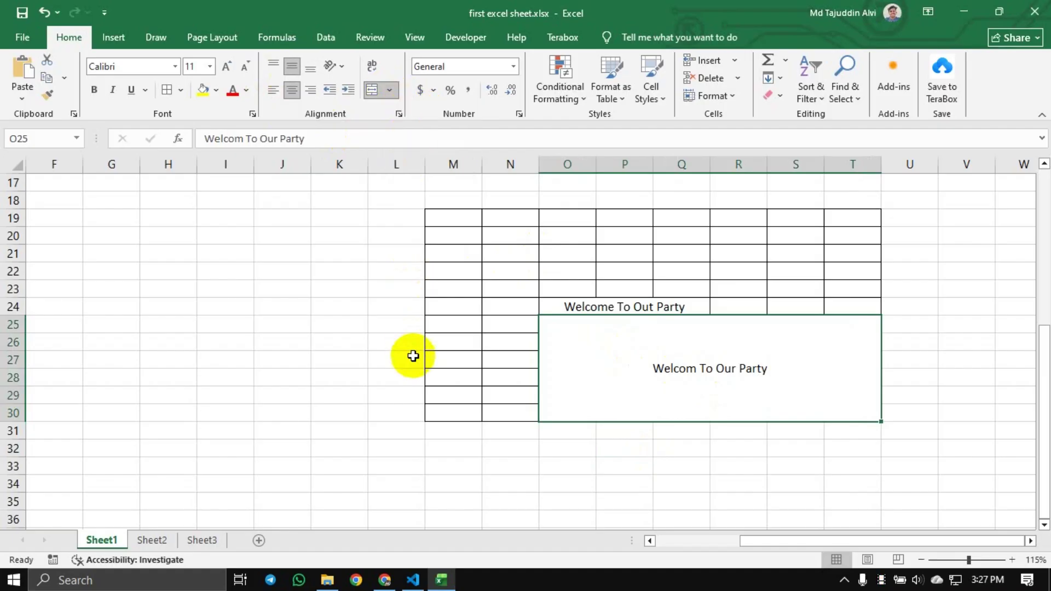
click(676, 393)
click(675, 477)
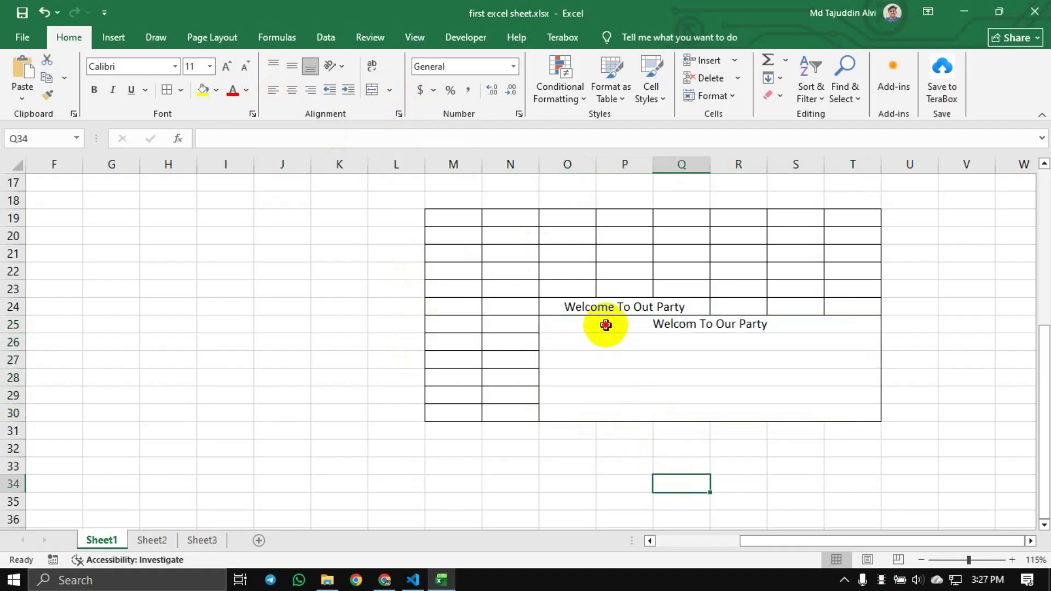
Select the row-wise merged rows of O25:T30 and combine them into one cell with Merge Cells
drag(605, 326, 652, 413)
click(644, 339)
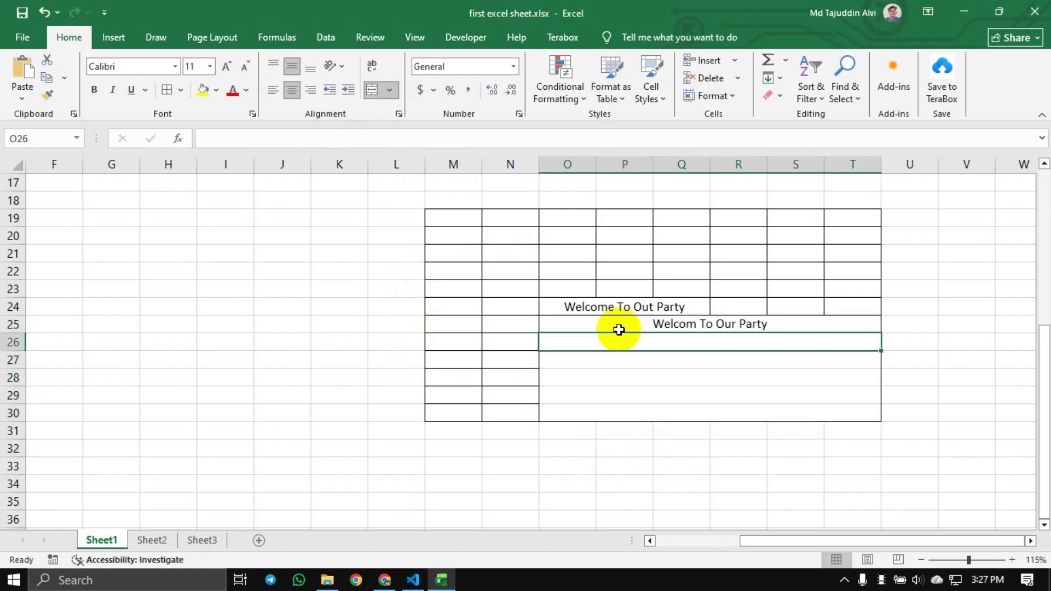
drag(620, 325, 700, 418)
click(390, 90)
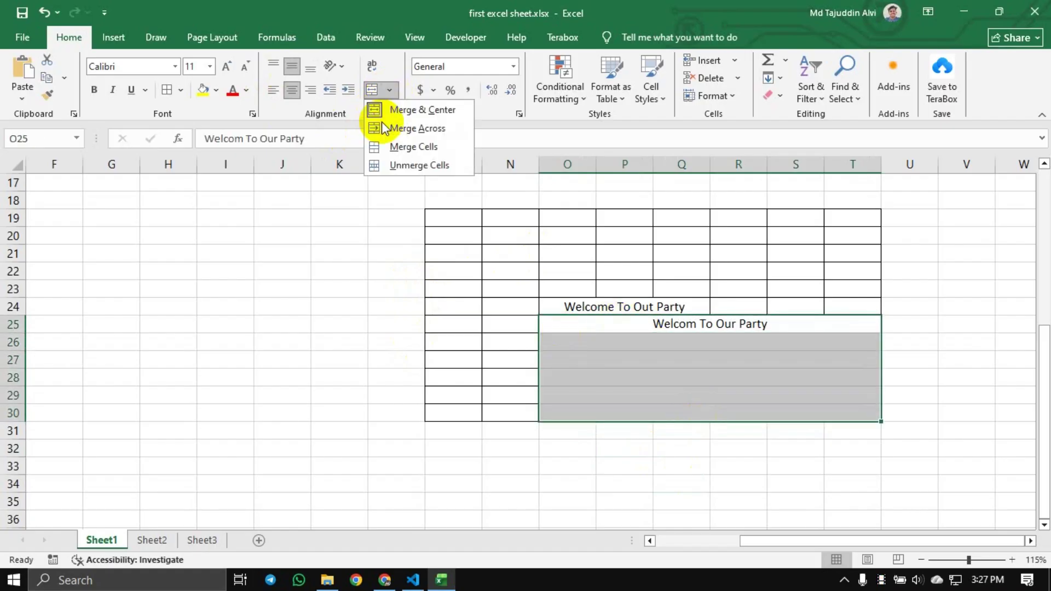
click(383, 146)
click(170, 339)
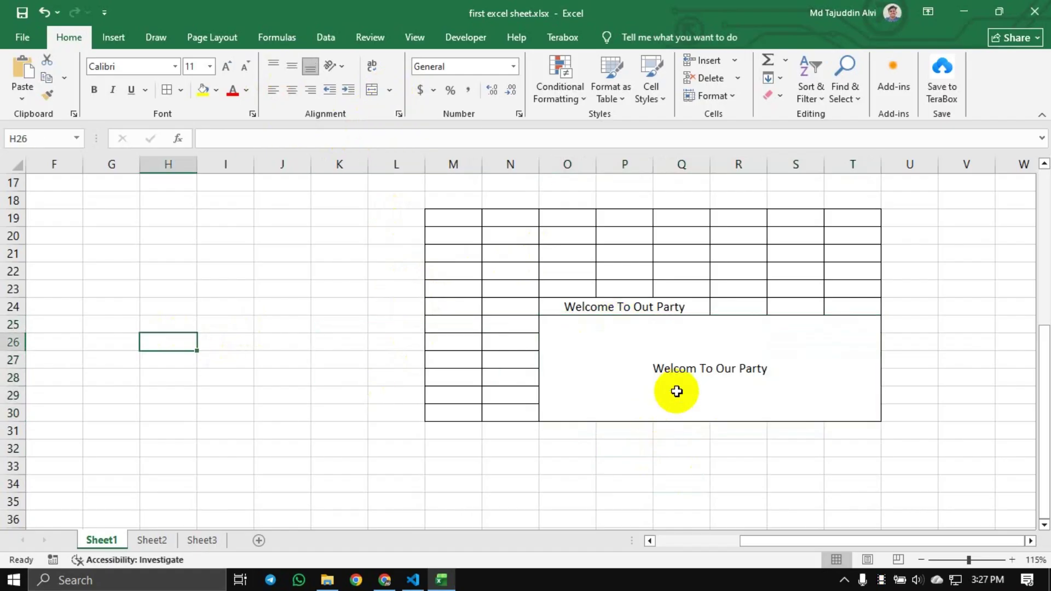
Set the text in merged cell O25:T30 to bottom and left alignment
click(610, 326)
click(310, 66)
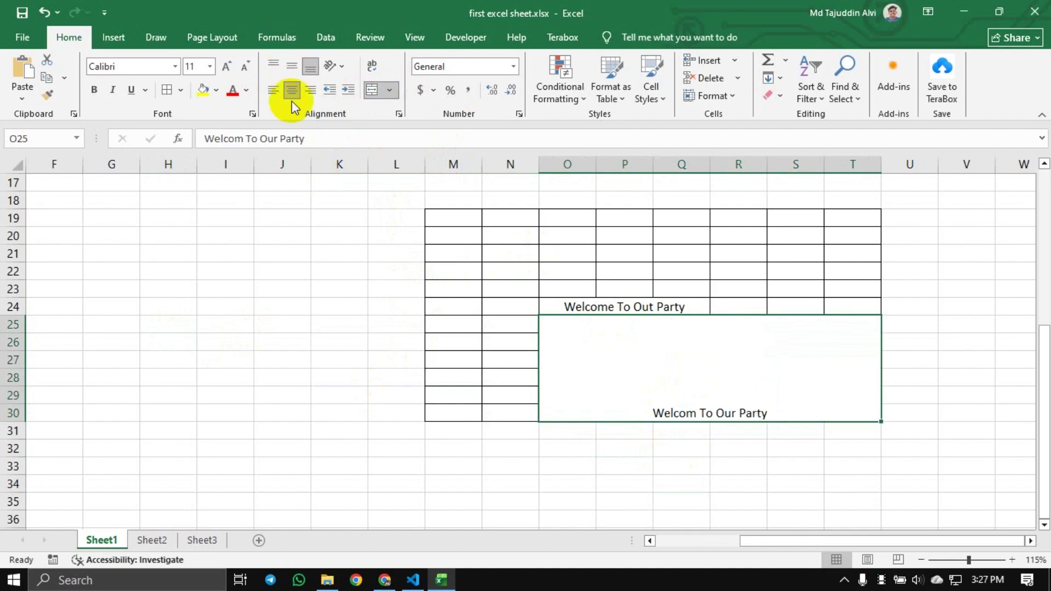
click(273, 90)
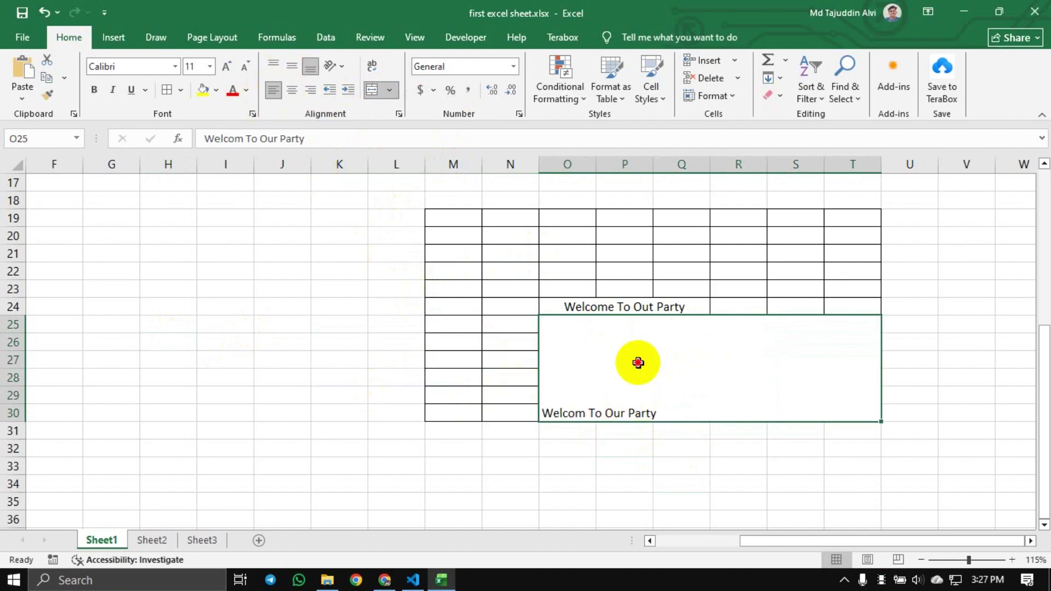
click(398, 345)
click(672, 350)
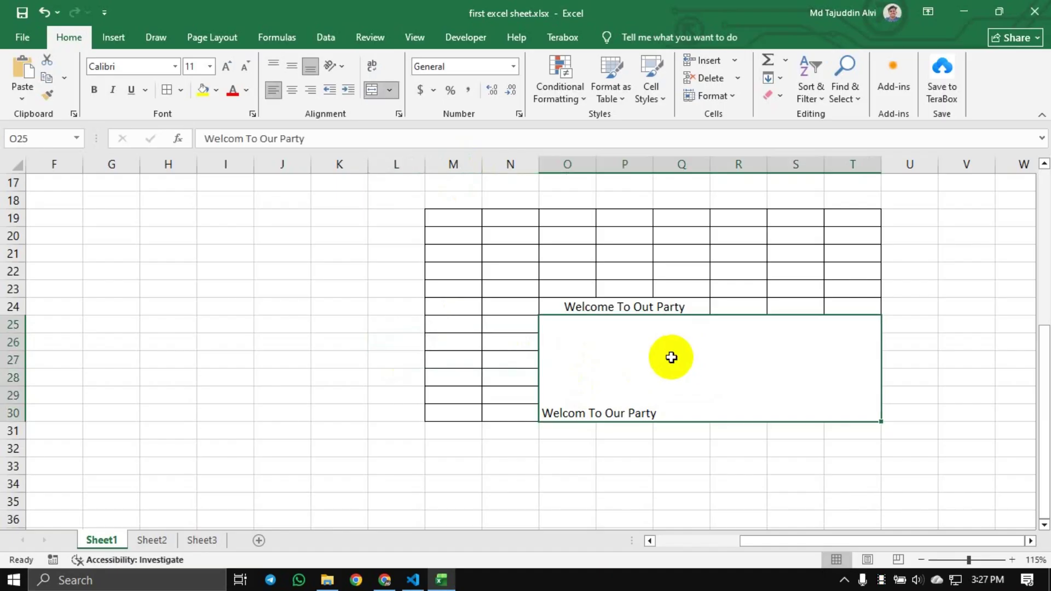
Unmerge the block O25:T30 and reapply Merge & Center to the whole range
click(387, 88)
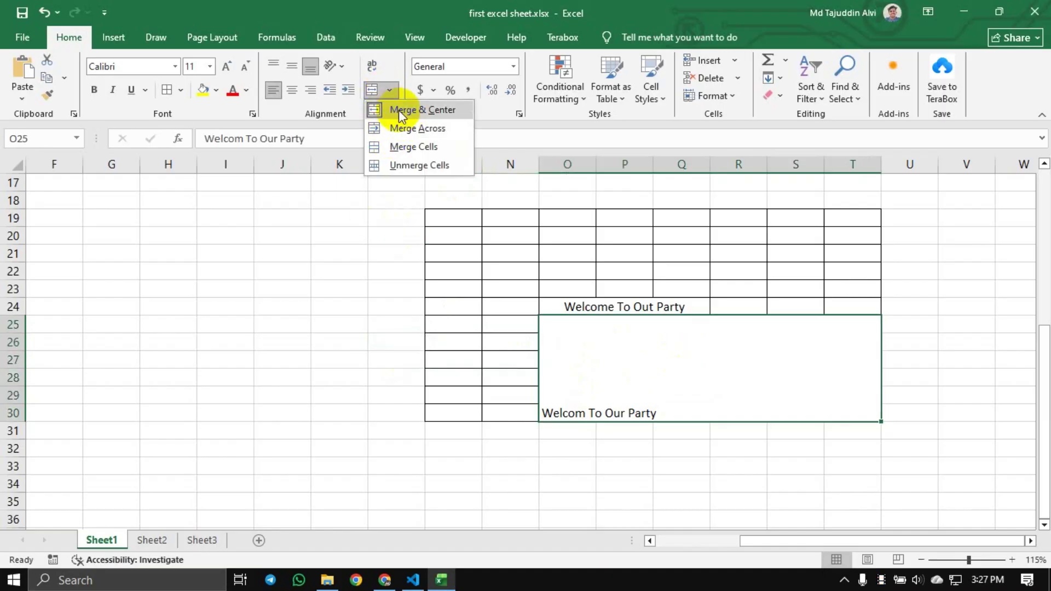
click(421, 109)
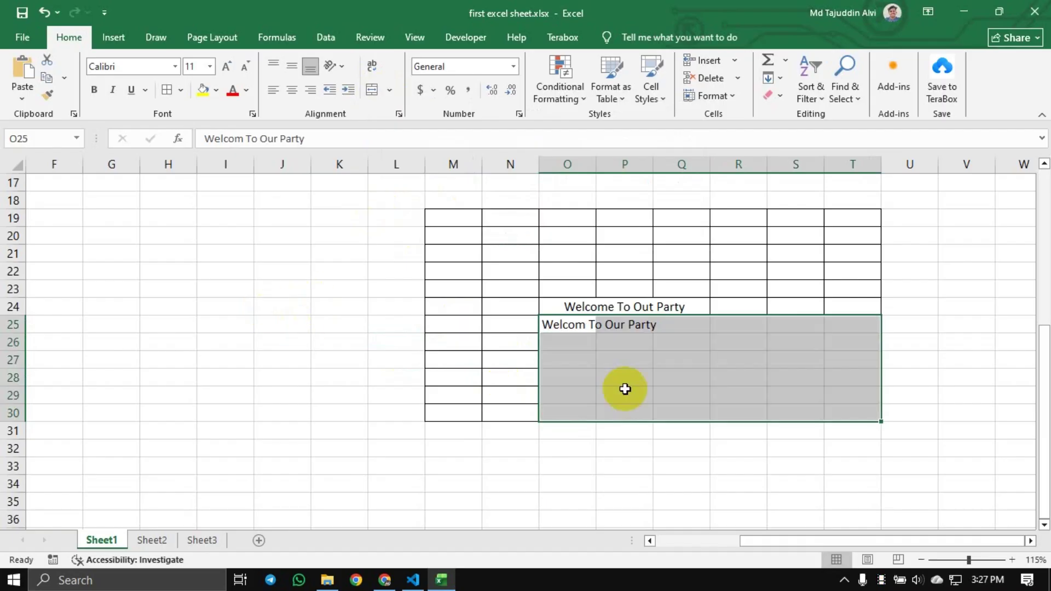
drag(568, 326, 854, 421)
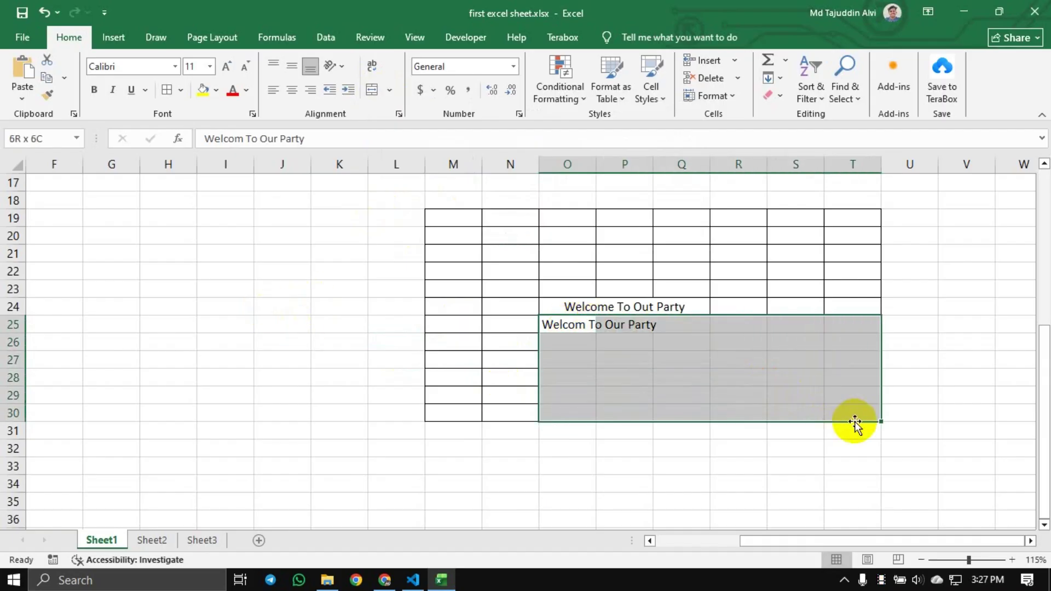
click(391, 90)
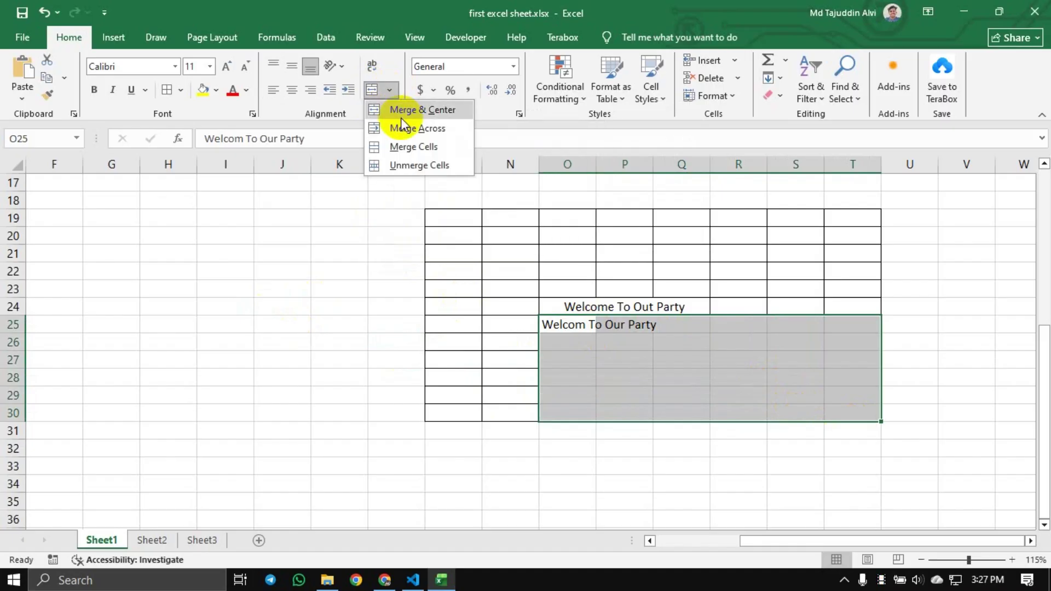
click(405, 109)
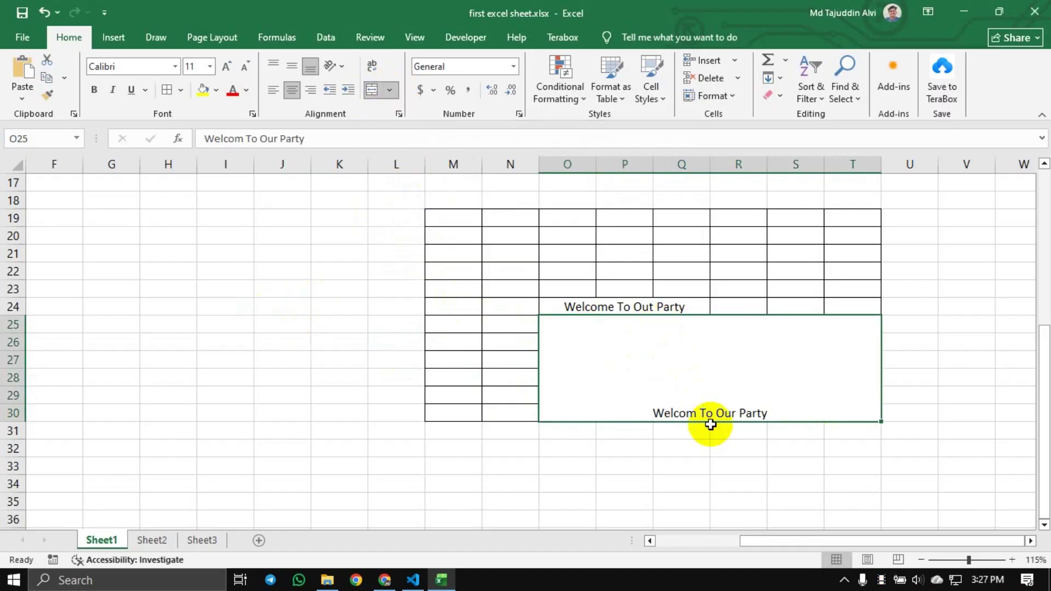
Apply Middle Align to the re-merged party text cell O25:T30
click(699, 466)
click(696, 395)
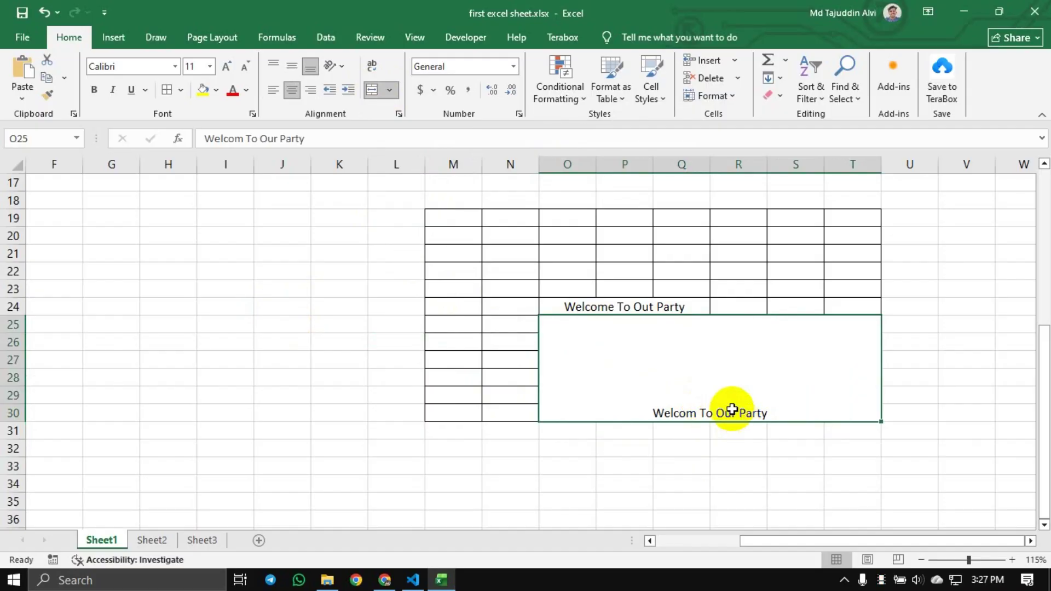
click(293, 64)
click(277, 372)
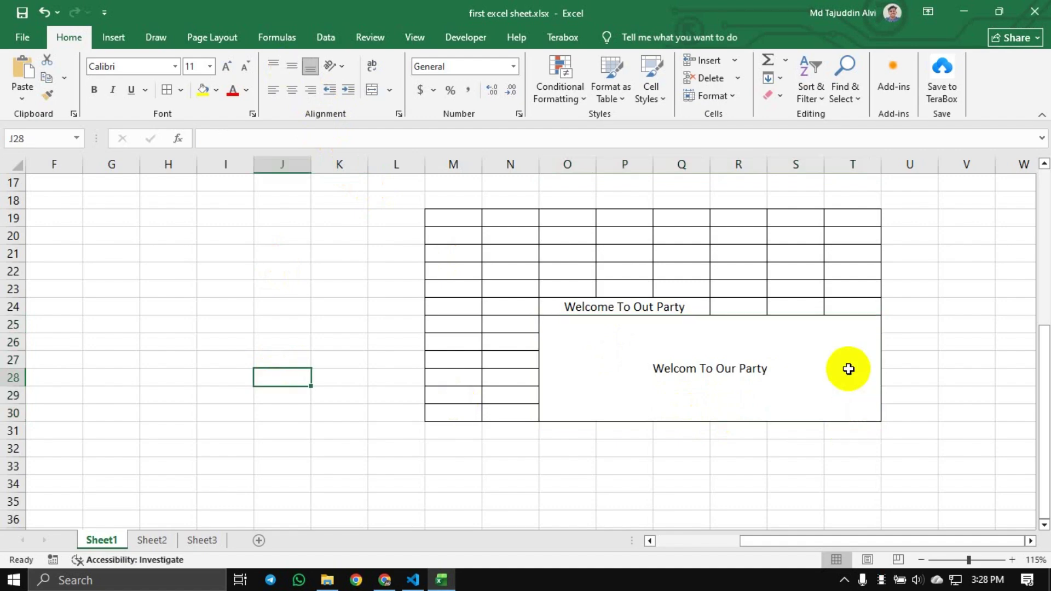
Highlight the row range F17:T17 above the bordered table as an example of cells spanning several columns
click(849, 369)
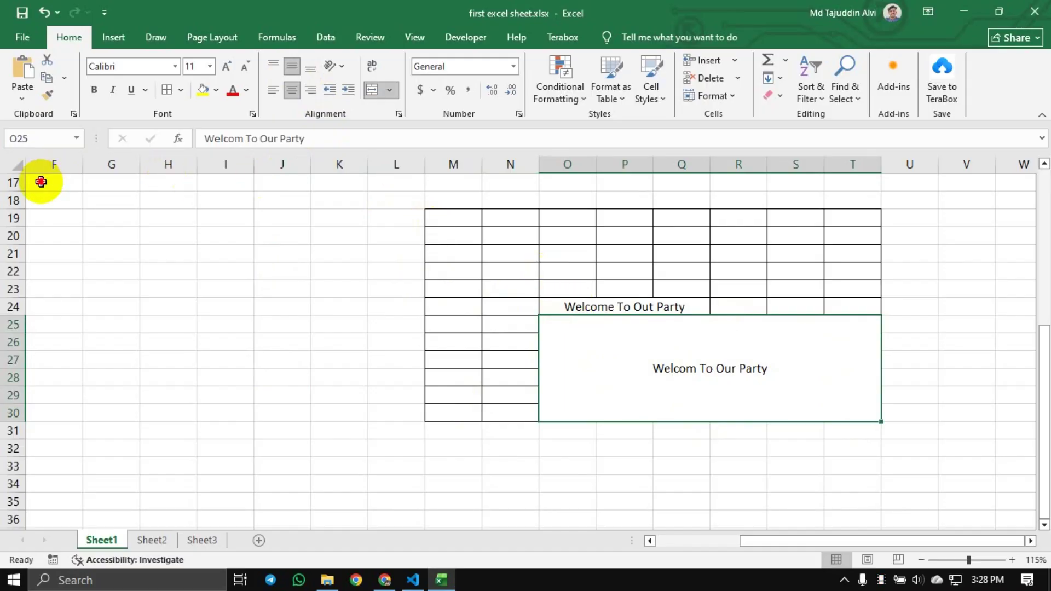
drag(38, 181, 863, 189)
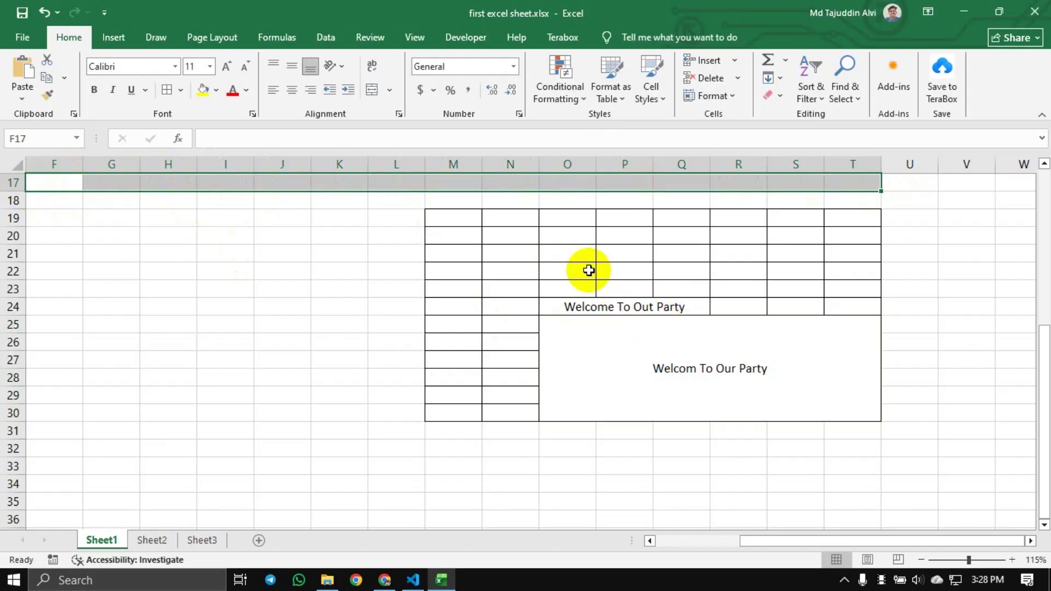
click(624, 274)
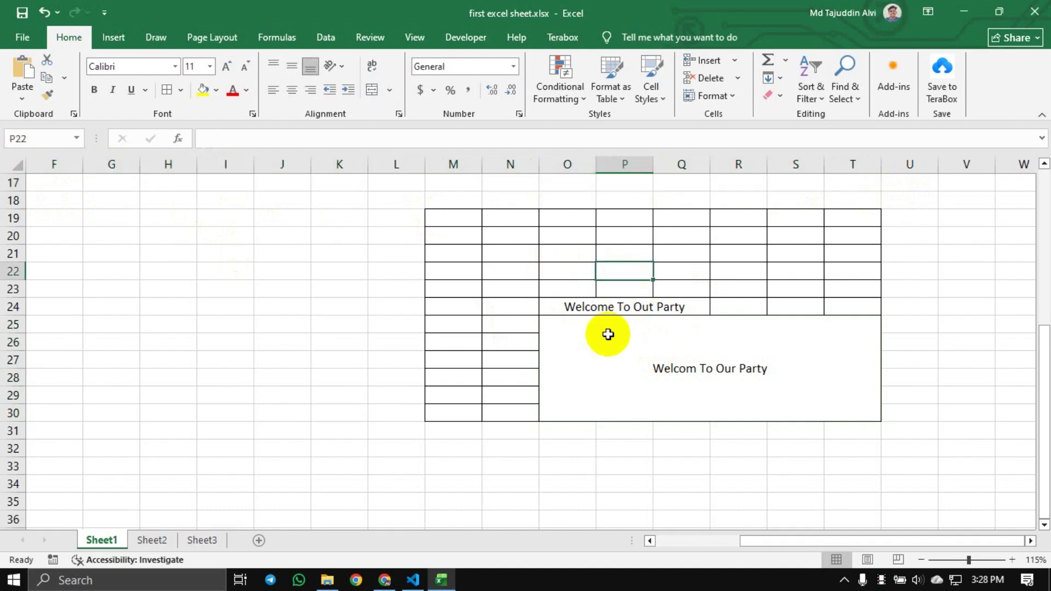
Unmerge the party text block O25:T30 and check that its cells can be selected individually
click(591, 355)
click(395, 93)
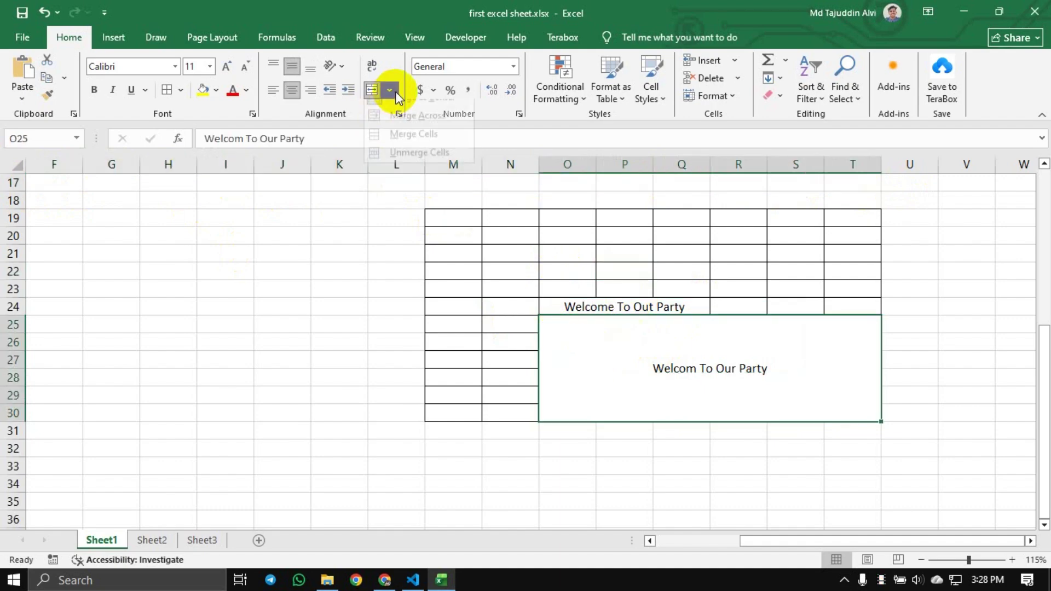
click(373, 90)
click(384, 282)
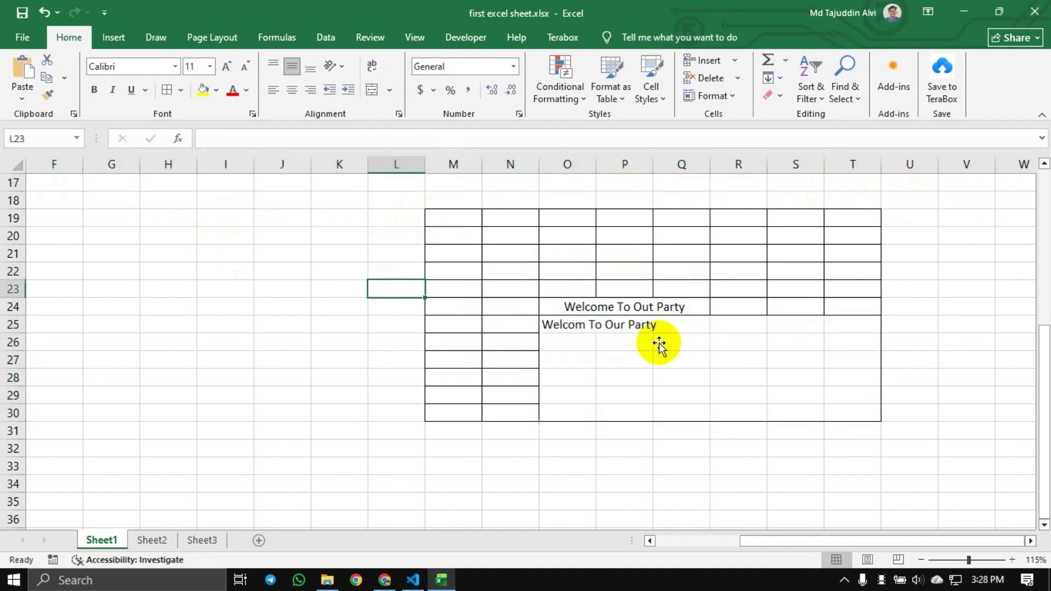
click(612, 337)
click(558, 322)
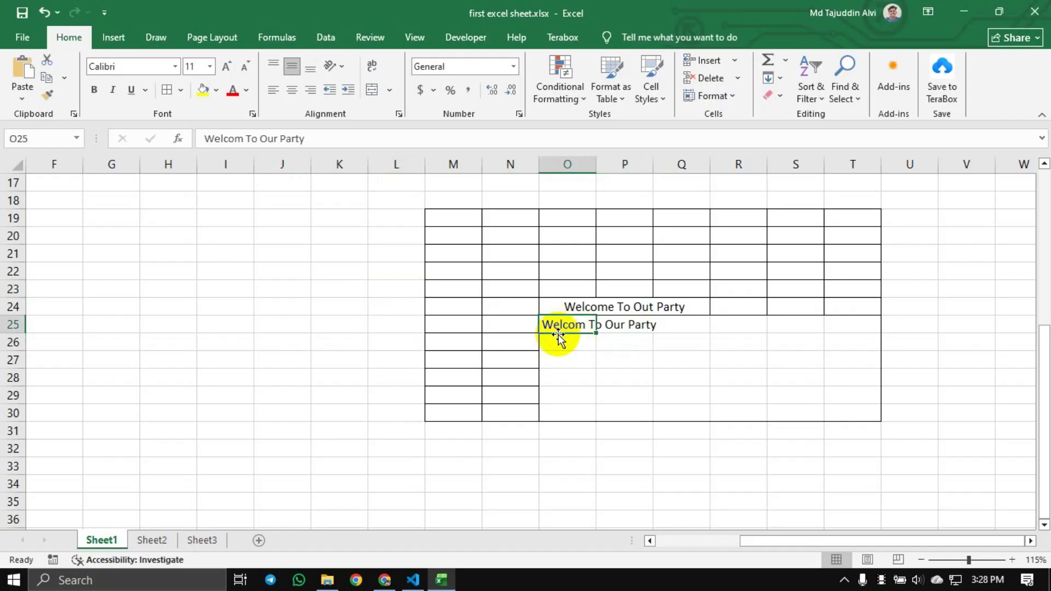
drag(662, 340, 810, 390)
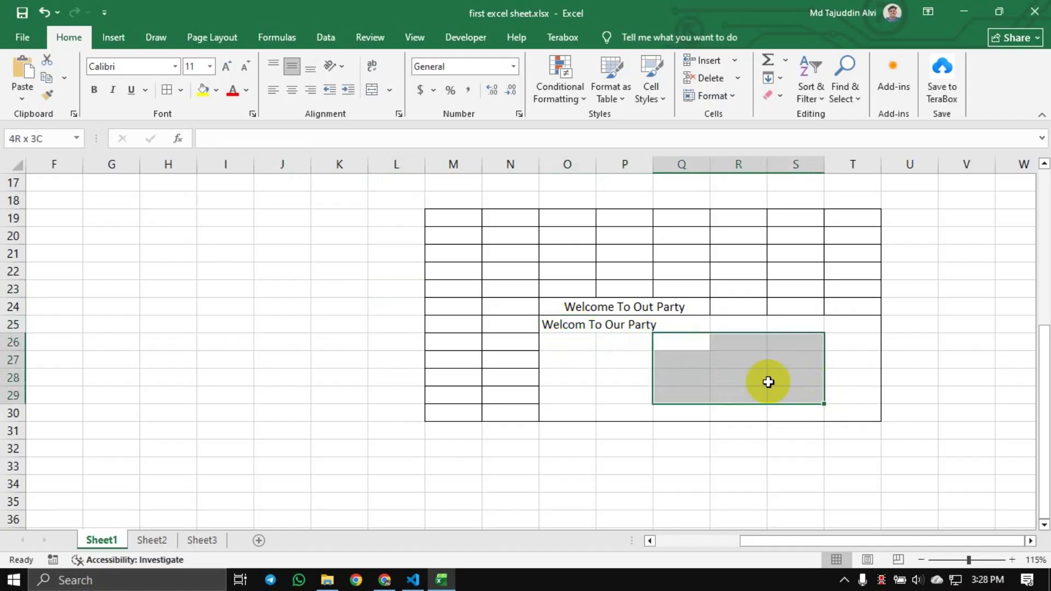
click(515, 325)
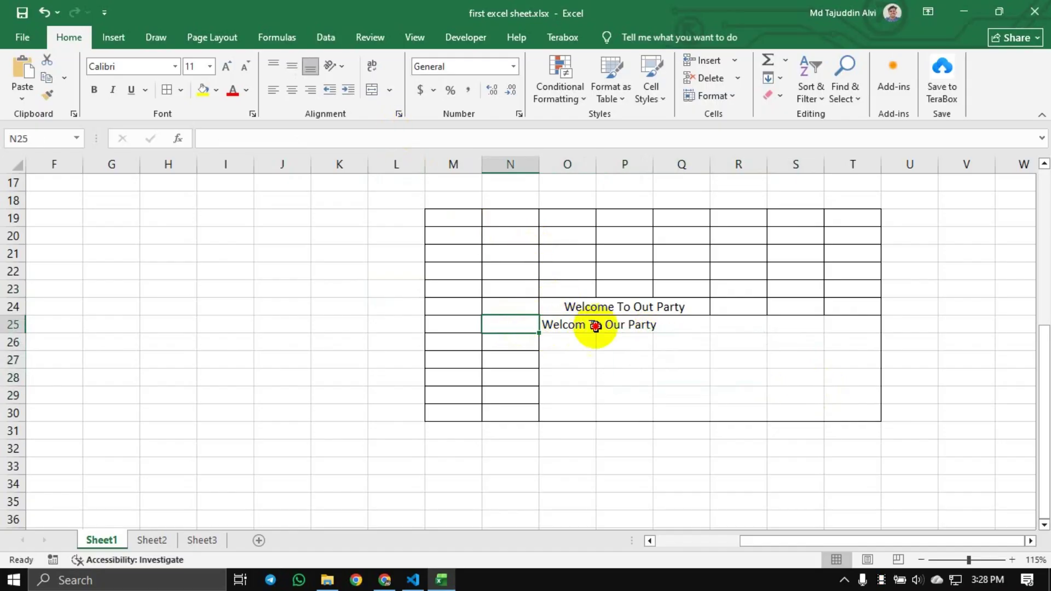
Apply Merge Across to the range O25:T30 so each row becomes its own merged cell
drag(547, 324, 847, 414)
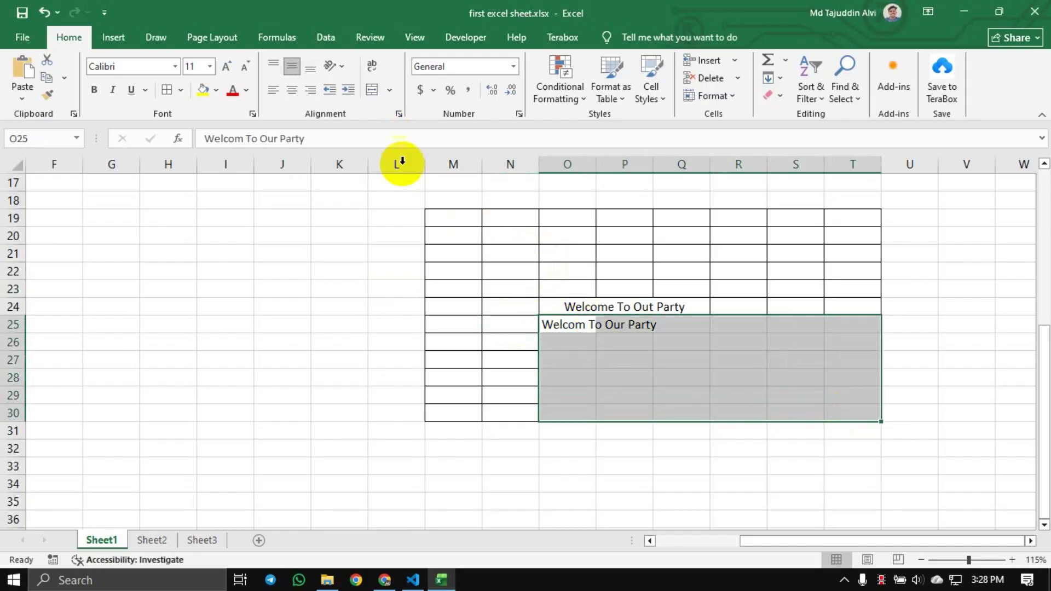
click(390, 91)
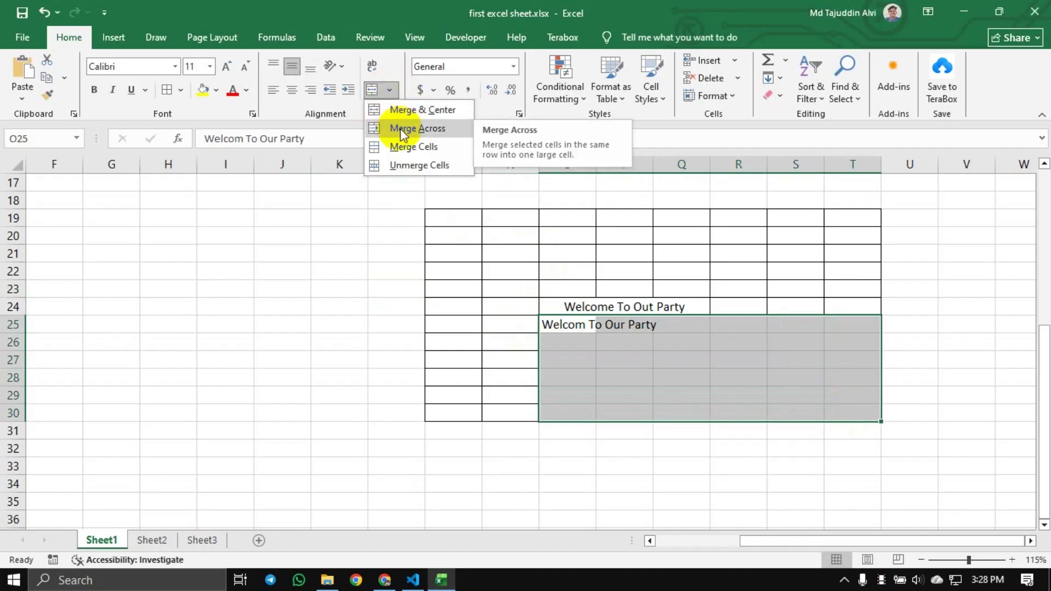
click(400, 129)
click(679, 395)
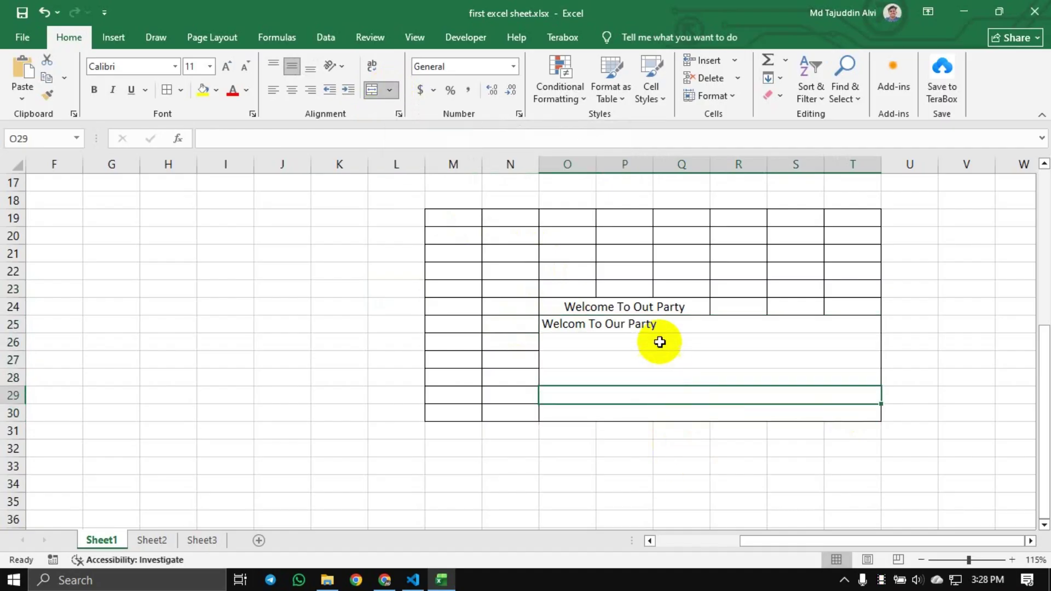
Examine how Merge Across grouped the cells by selecting the merged rows between 26 and 30 individually
click(660, 345)
drag(661, 354, 767, 415)
click(659, 379)
click(649, 396)
click(639, 416)
click(637, 395)
click(637, 378)
click(636, 359)
click(679, 342)
click(724, 359)
click(875, 329)
click(652, 225)
click(646, 391)
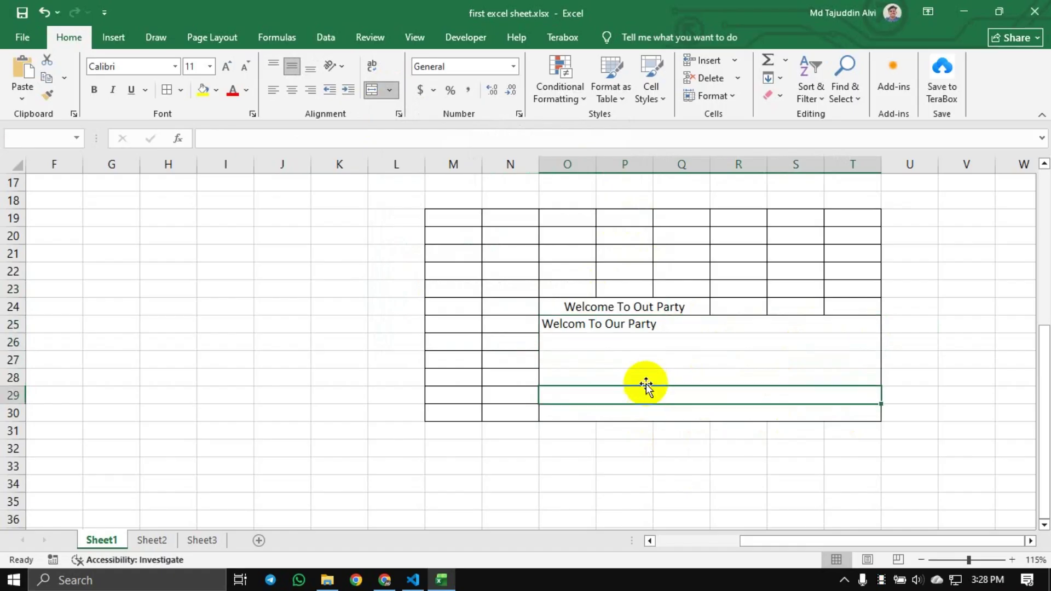
click(647, 372)
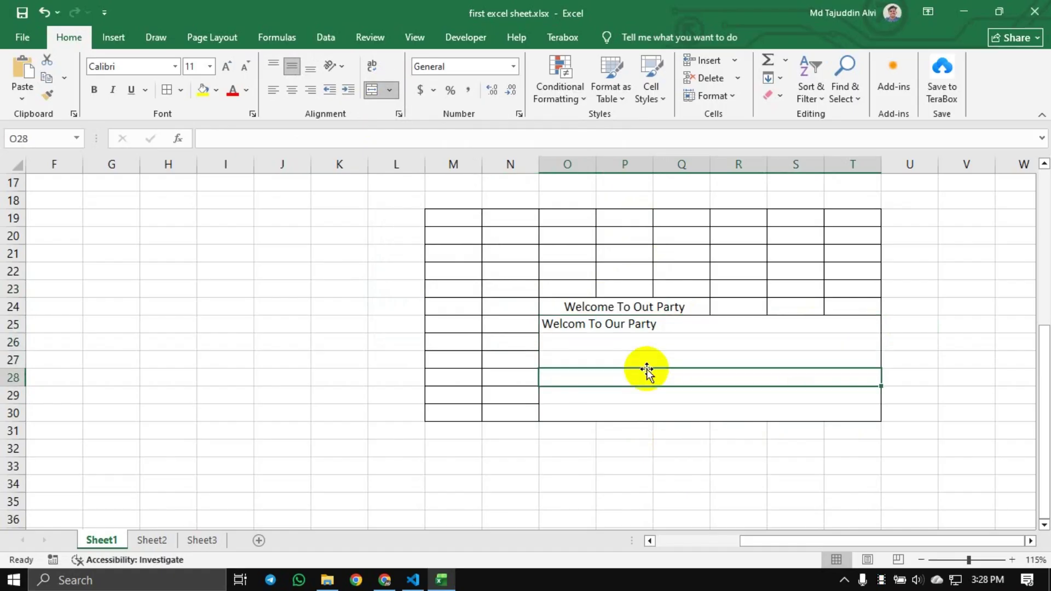
Combine the row-merged range O25:T30 into one cell with Merge Cells
click(390, 91)
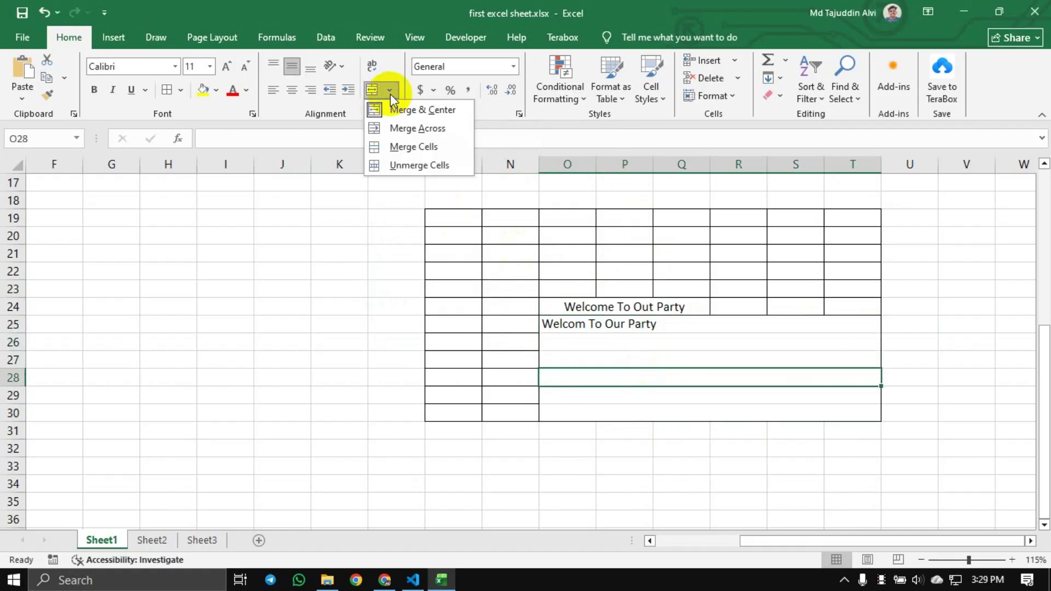
click(405, 148)
drag(584, 324, 797, 413)
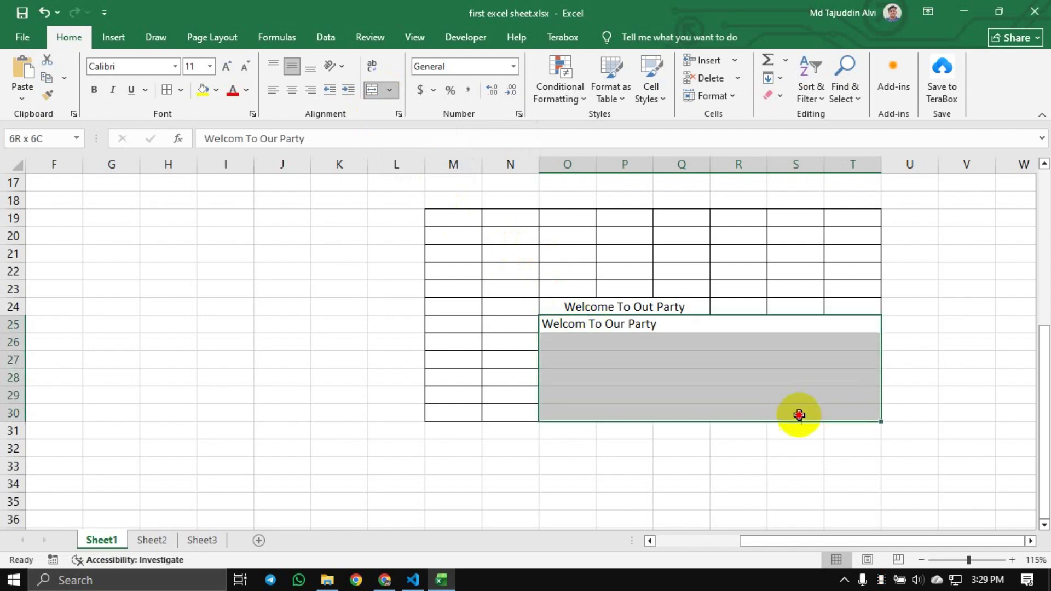
click(391, 92)
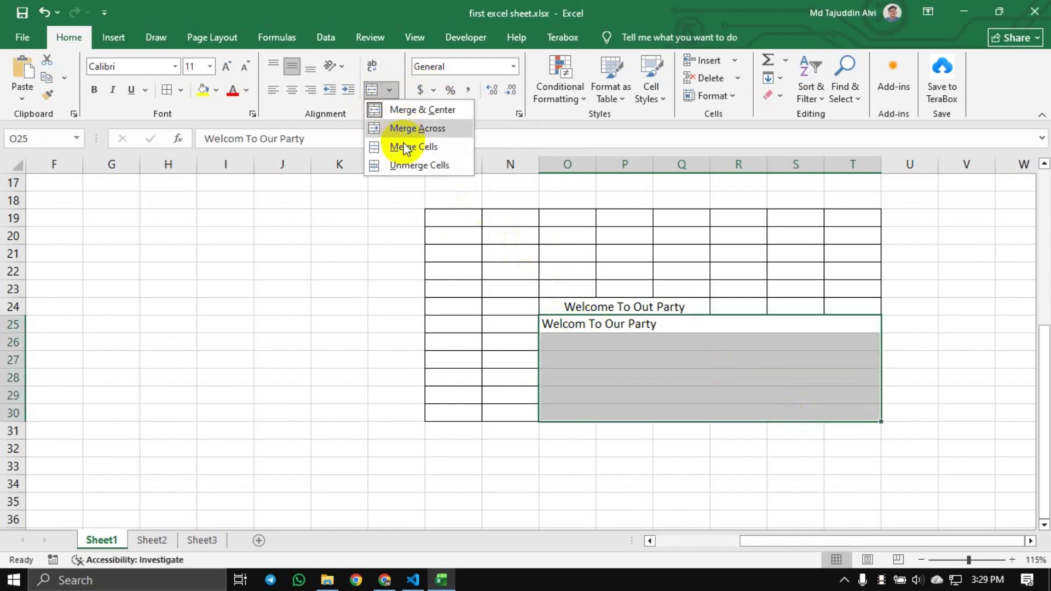
click(389, 148)
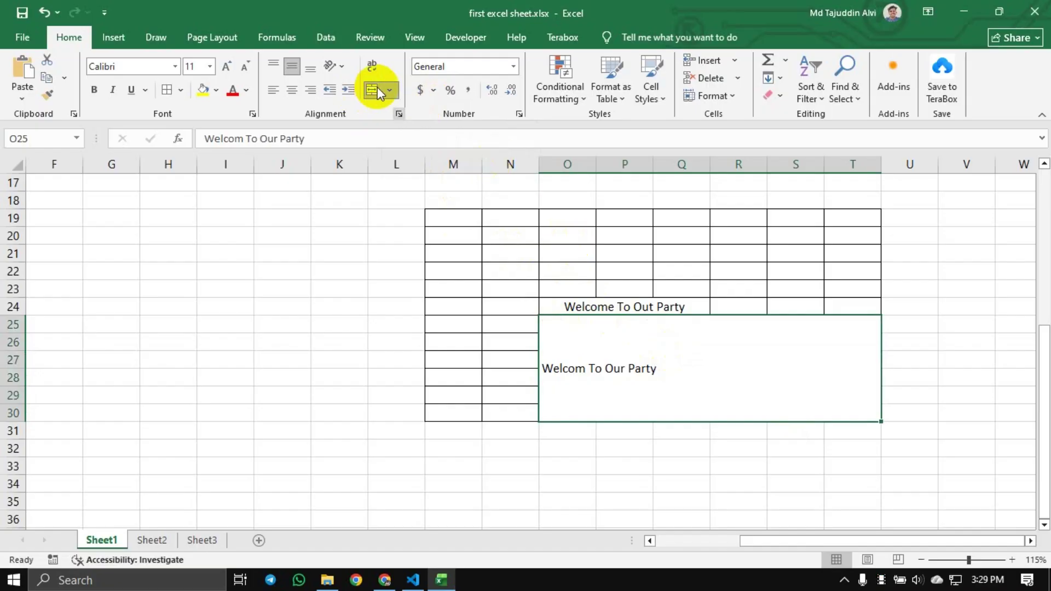
Split the merged block O25:T30 back into separate cells with Unmerge Cells
click(392, 90)
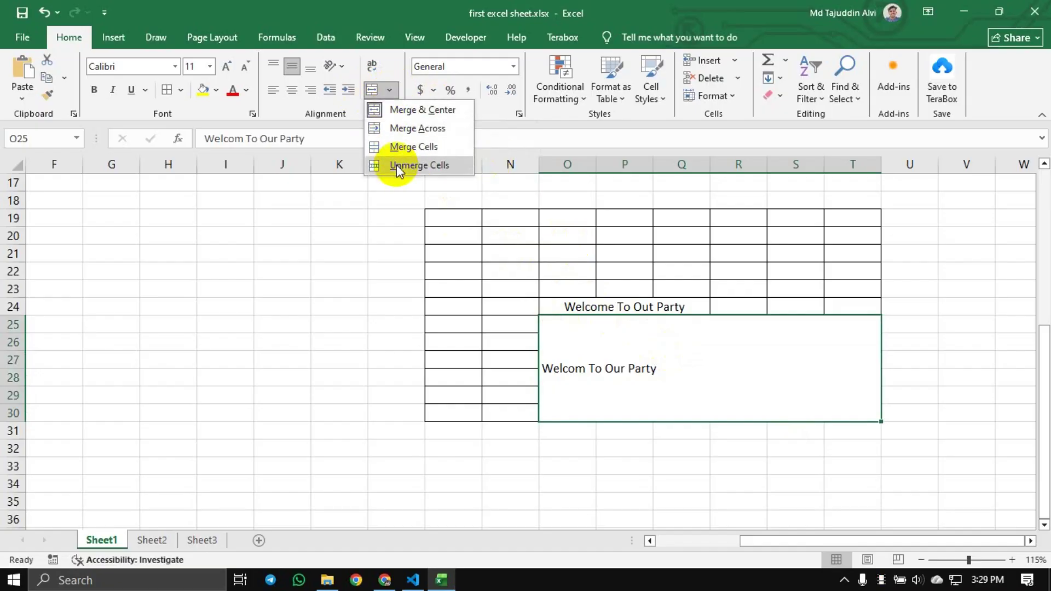
click(396, 165)
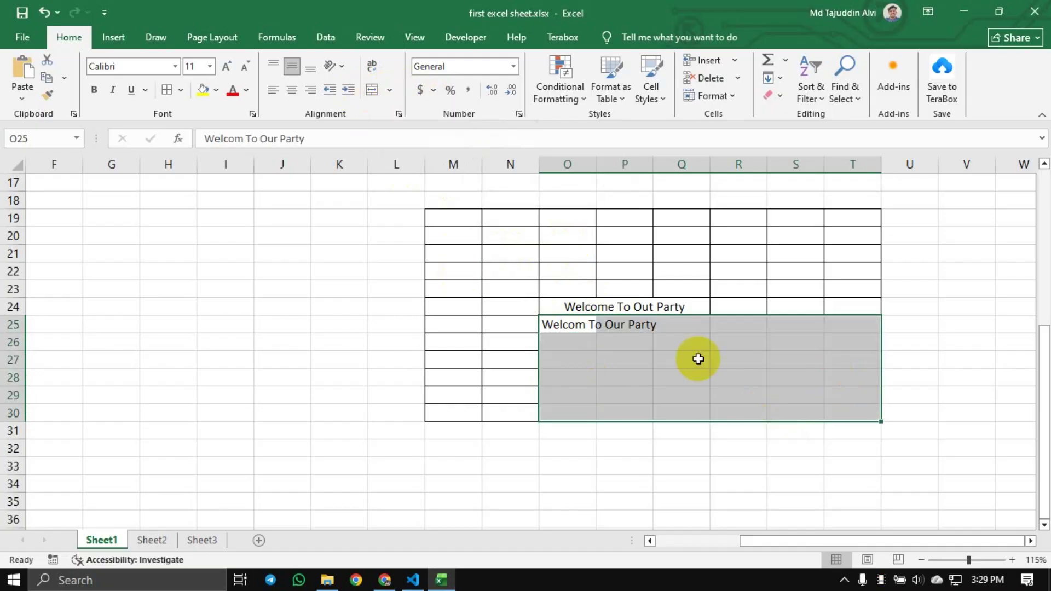
click(691, 366)
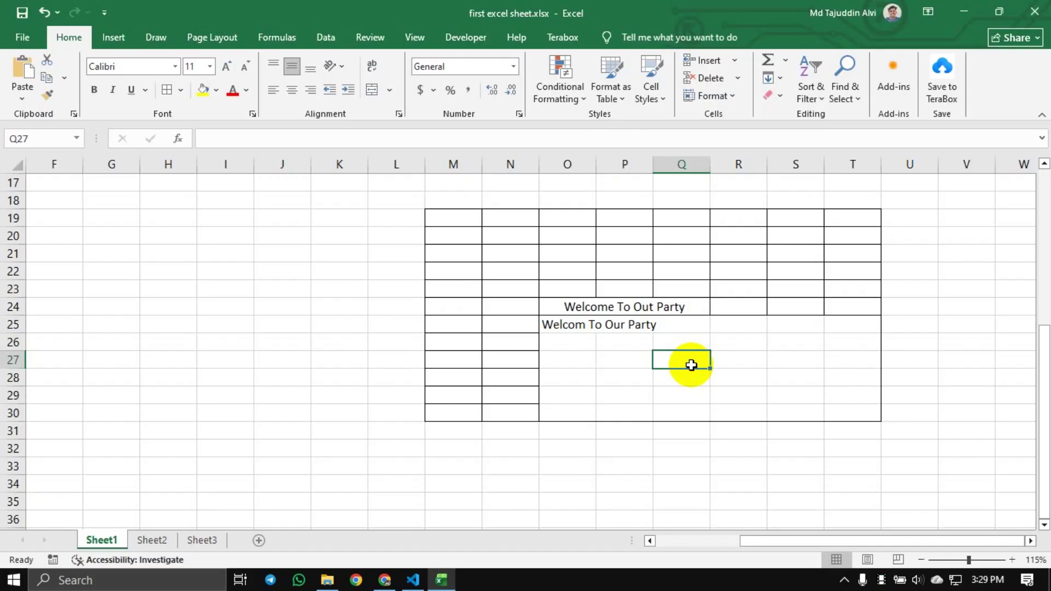
Review the Merge & Center variants and highlight the unmerged block O25:T30 as their example range
click(389, 91)
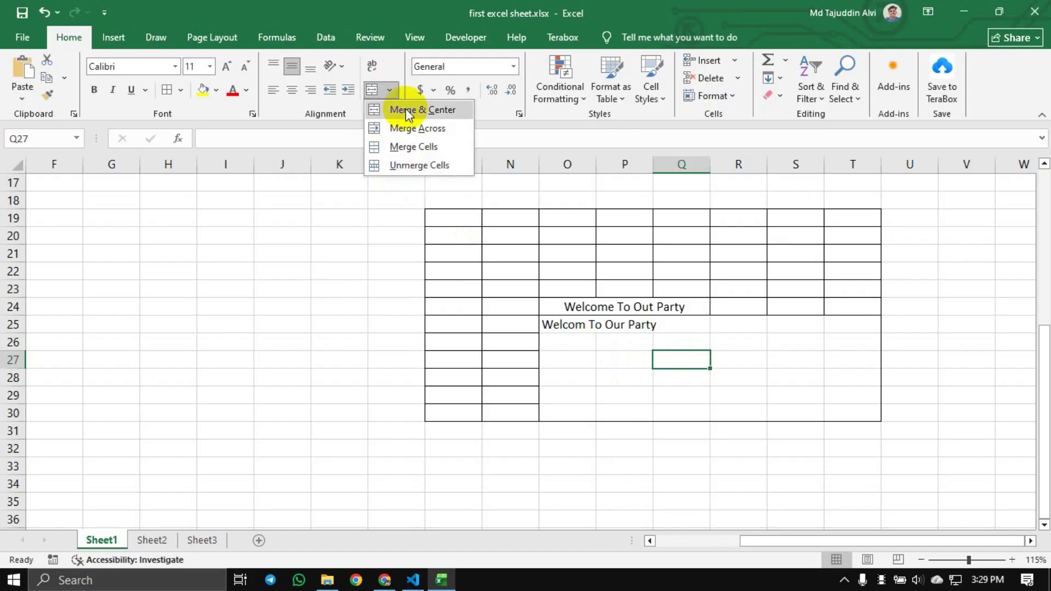
click(399, 108)
click(601, 338)
drag(583, 318, 730, 370)
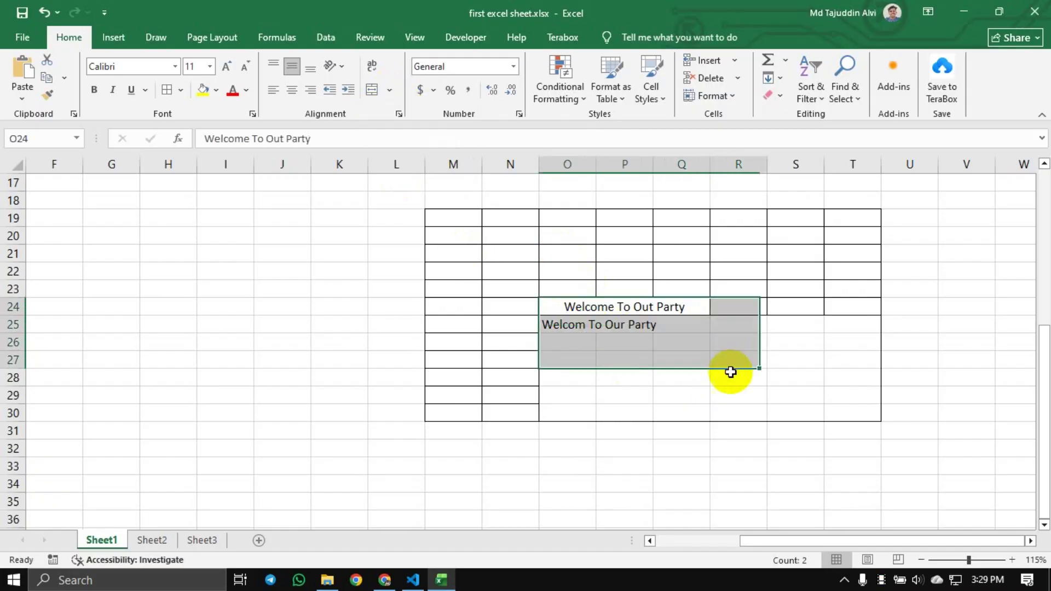
click(610, 345)
drag(564, 324, 841, 406)
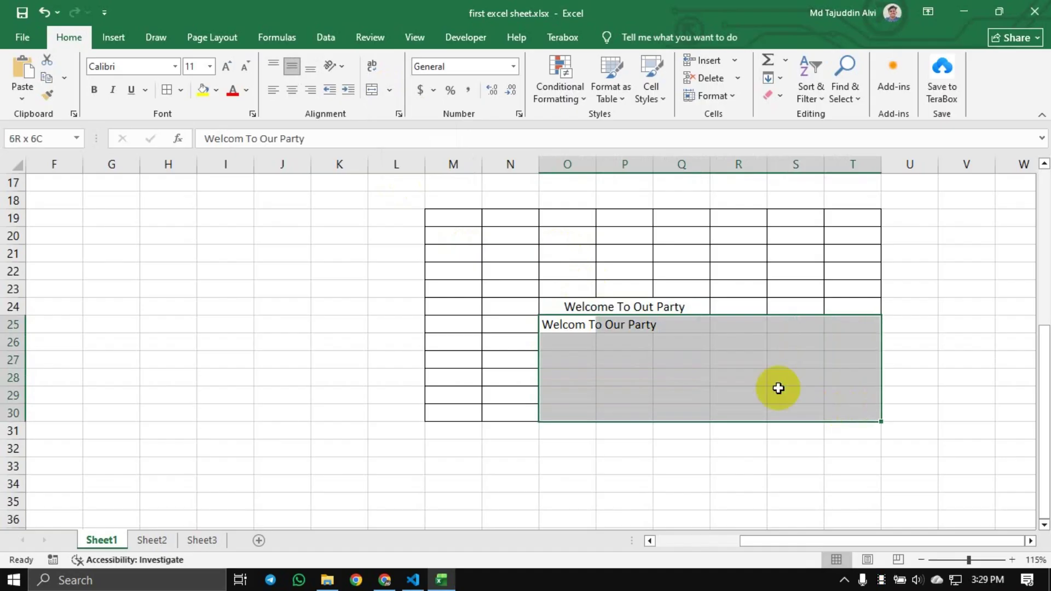
click(685, 373)
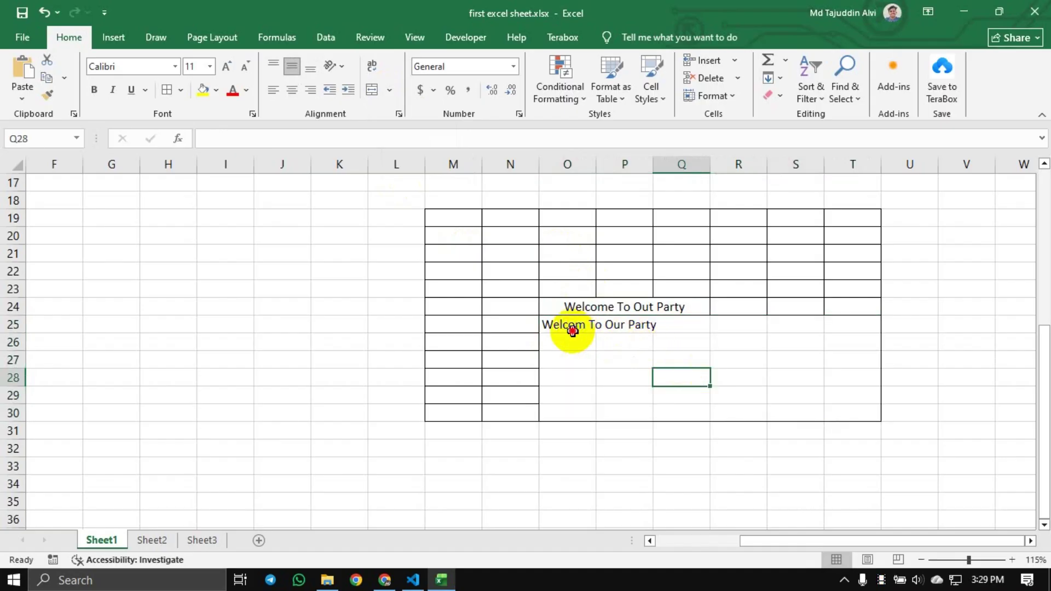
drag(568, 328, 849, 414)
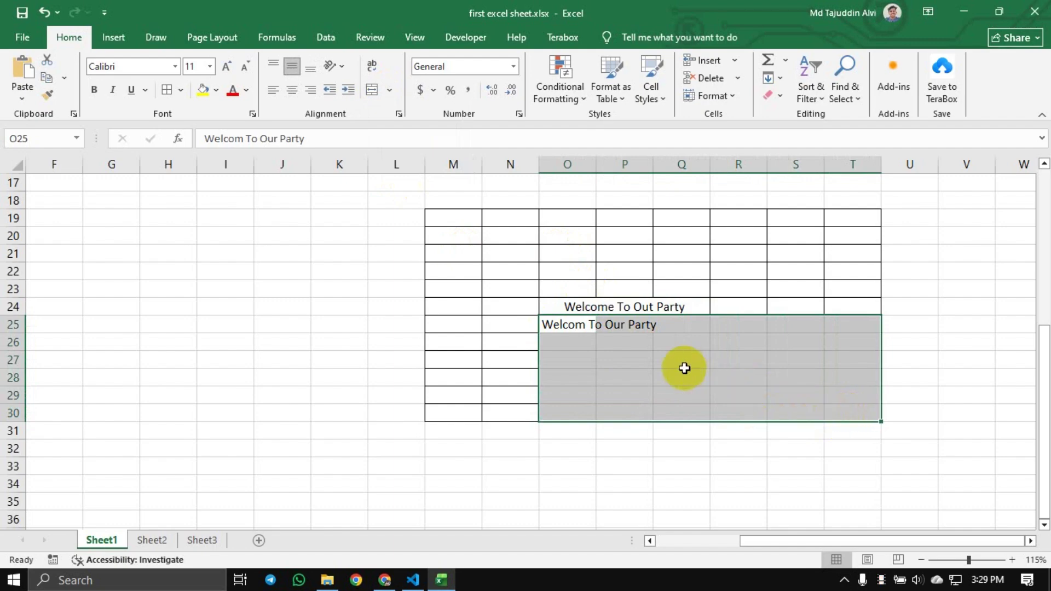
click(517, 326)
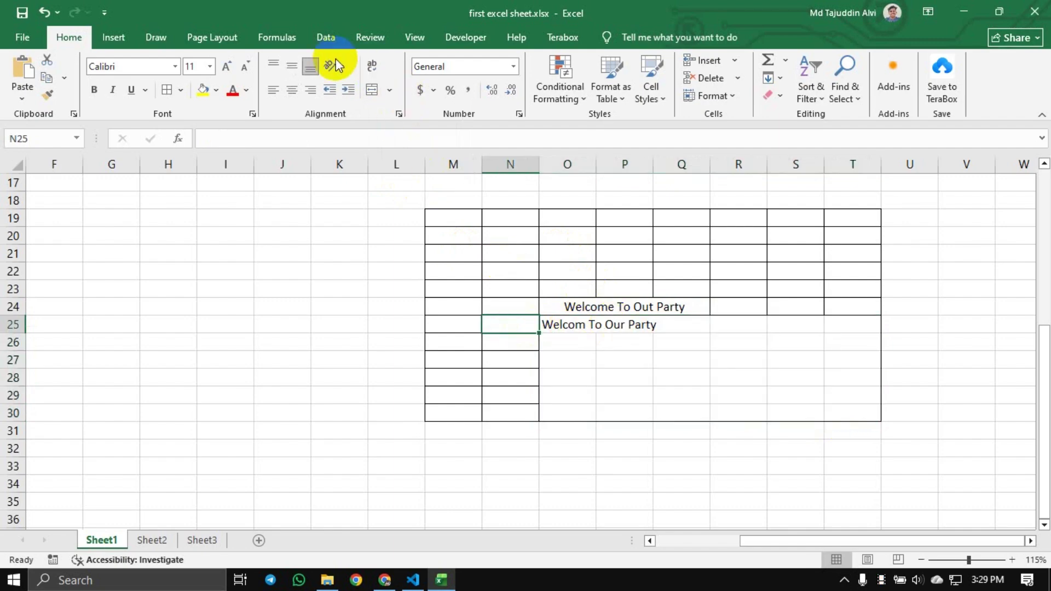
click(545, 311)
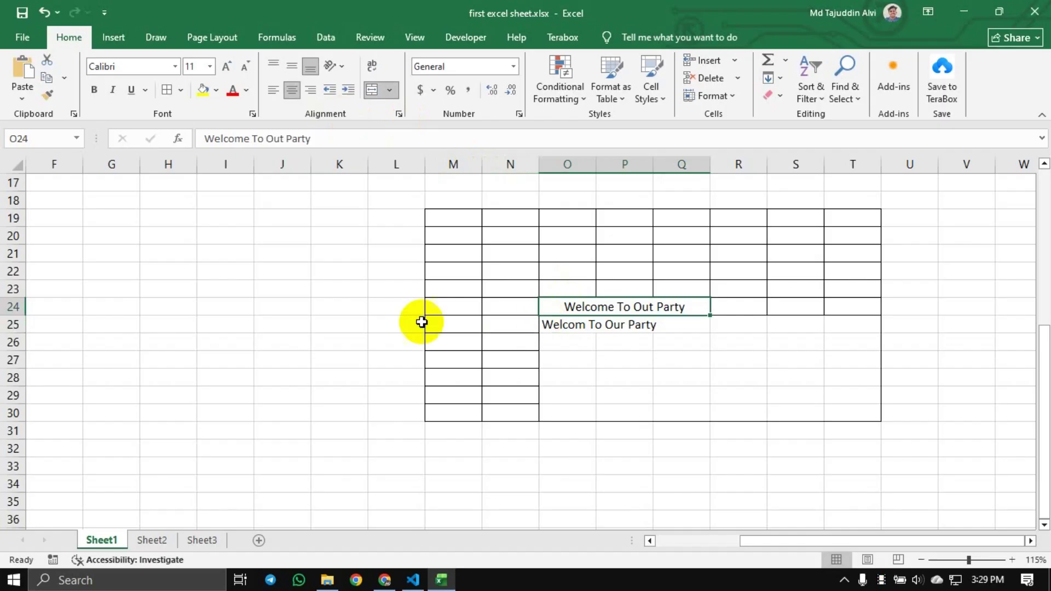
scroll(314, 307, up, 2)
click(331, 311)
drag(393, 382, 2, 410)
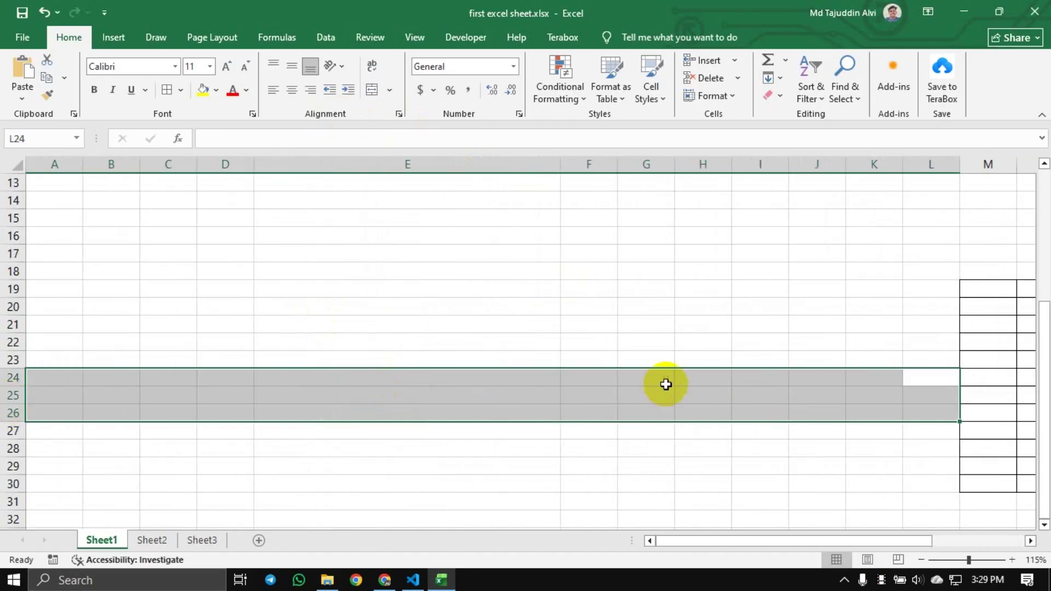
click(646, 379)
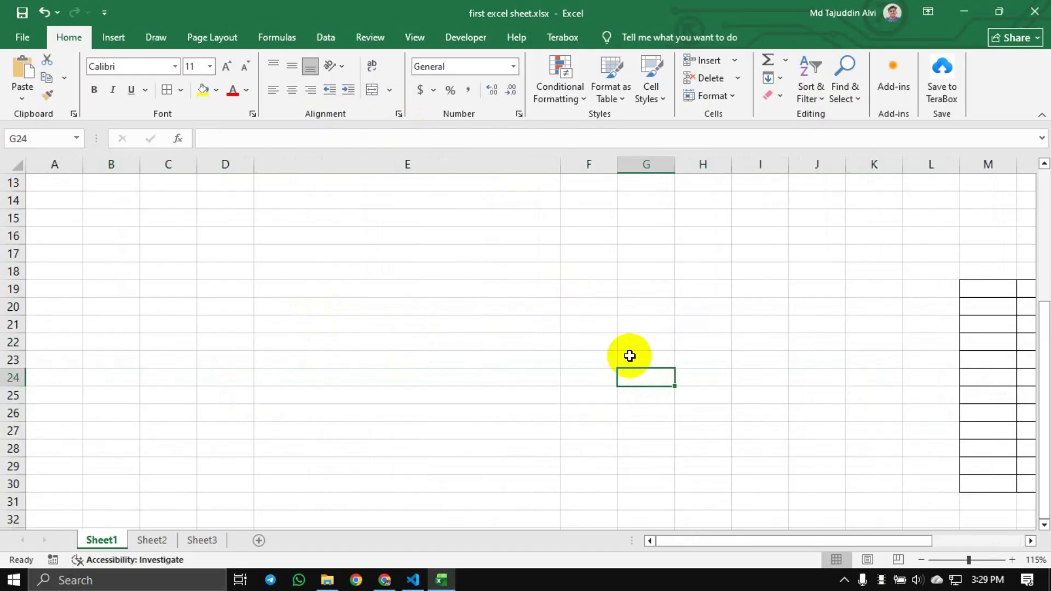
click(470, 300)
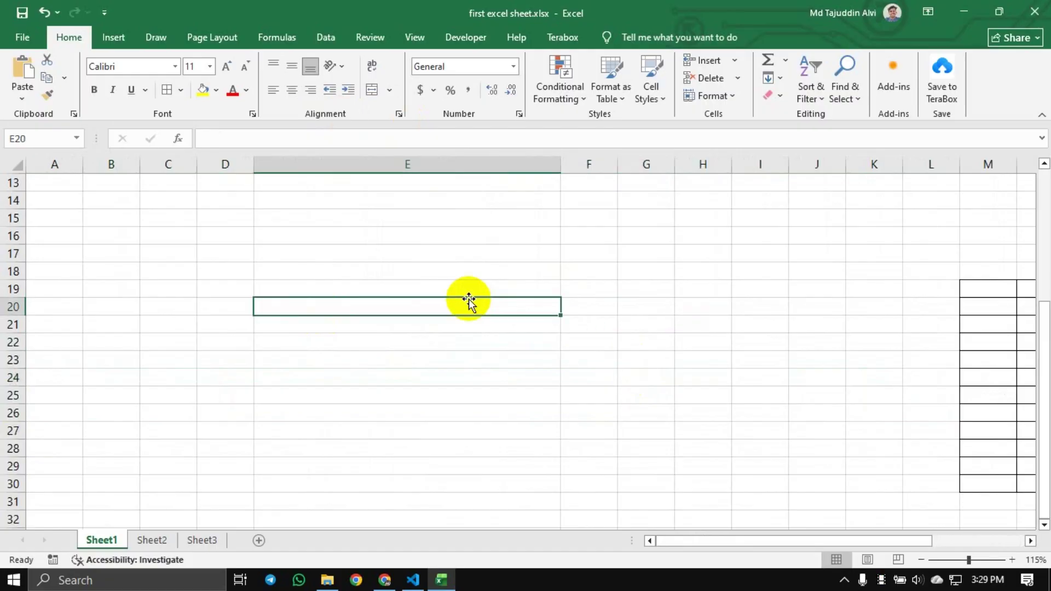
scroll(457, 284, up, 3)
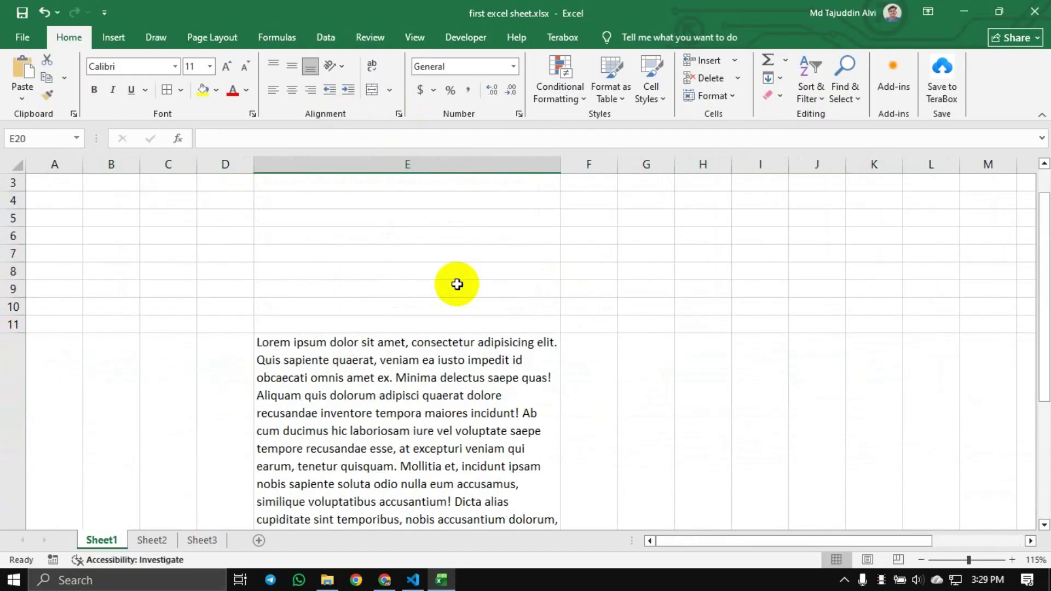
scroll(457, 284, down, 4)
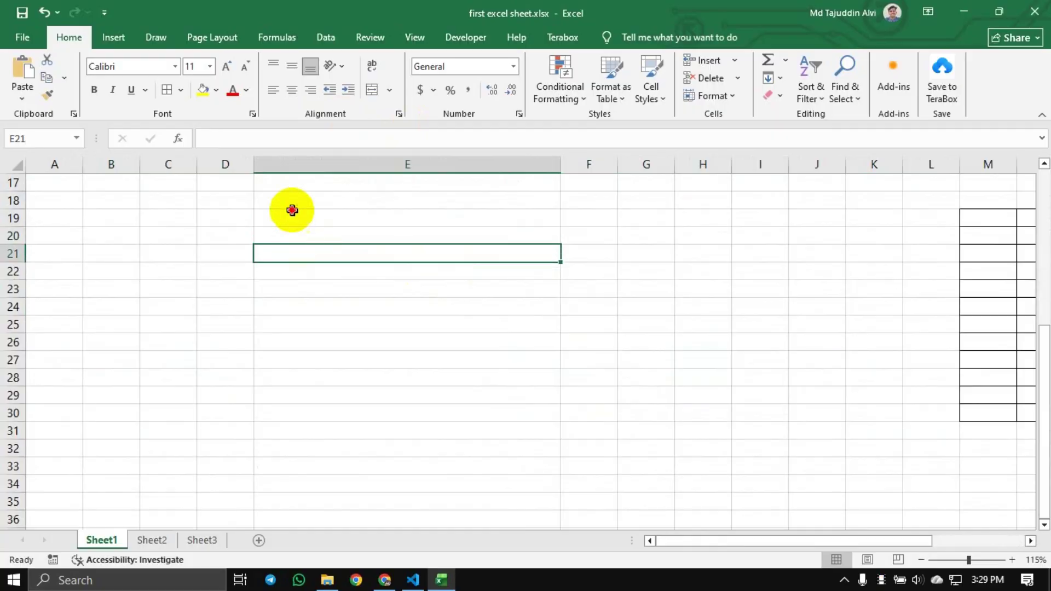
Highlight the blank blocks E19:E30 and F19:L30 beside the bordered table as example areas
drag(290, 214, 484, 415)
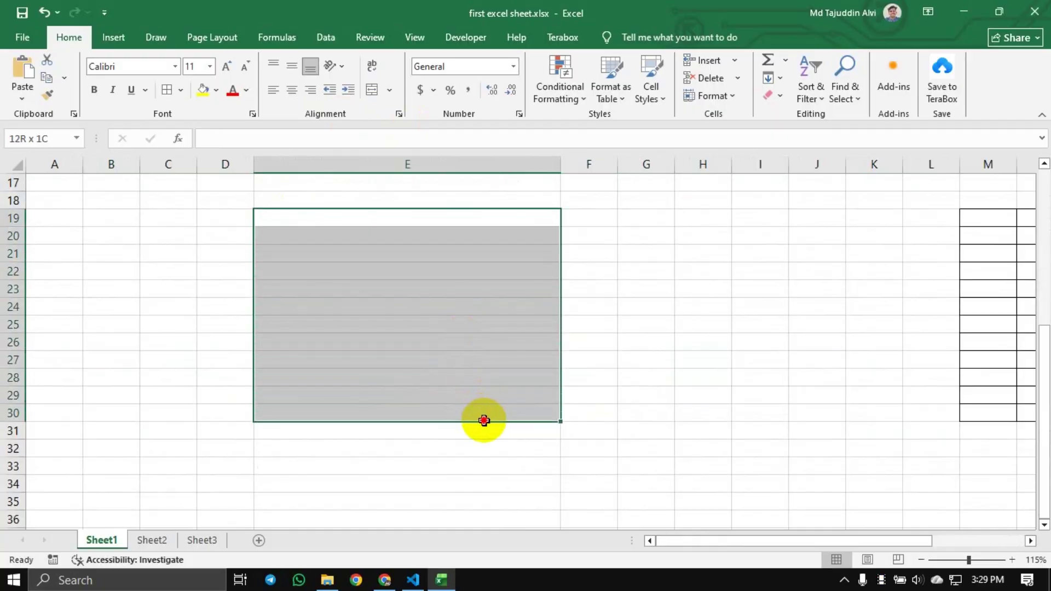
click(617, 304)
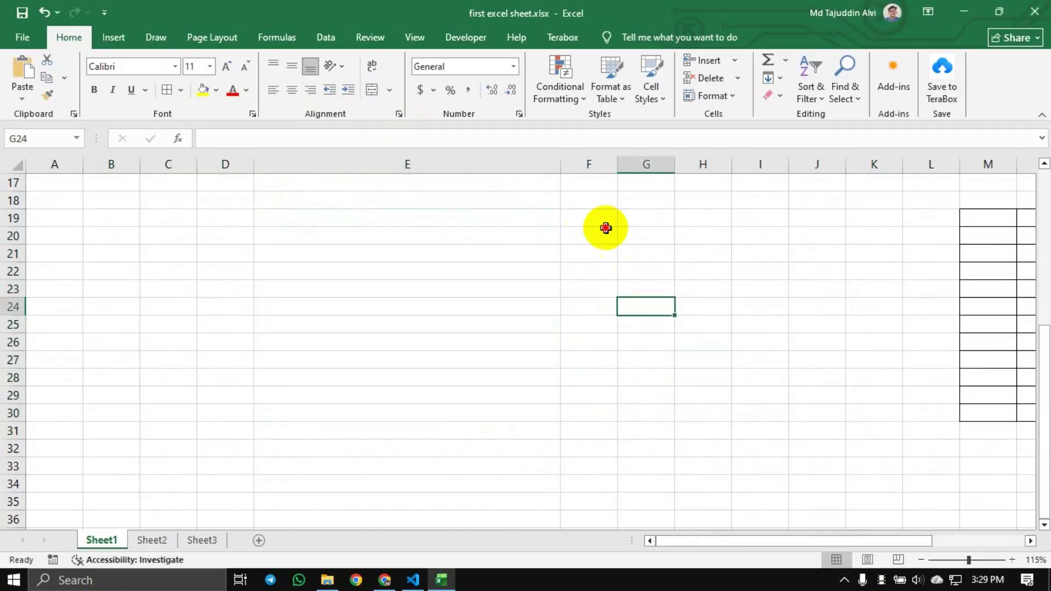
drag(602, 219, 938, 412)
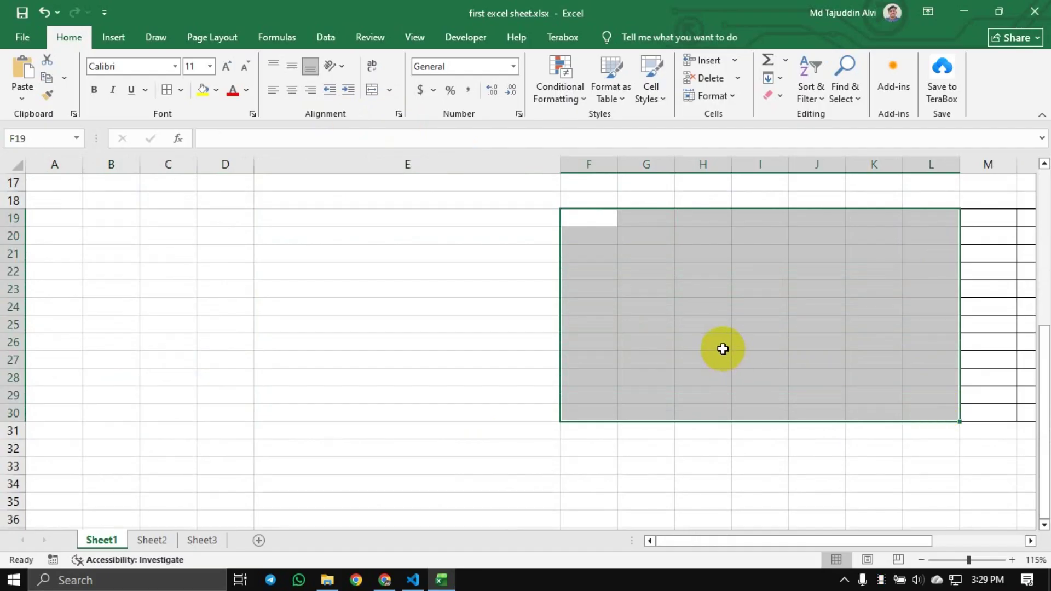
click(511, 251)
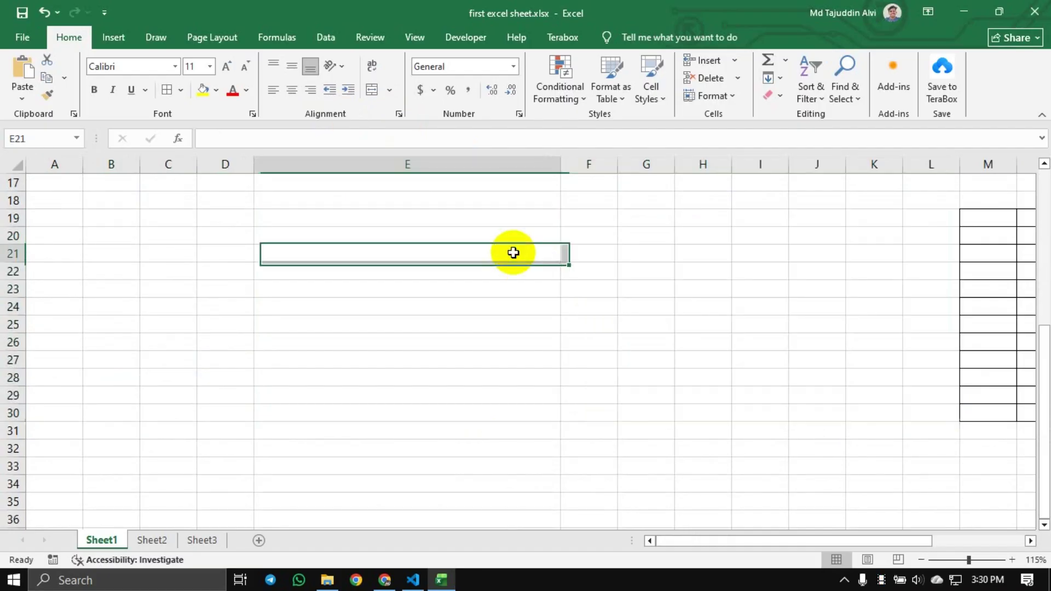
drag(486, 223, 542, 420)
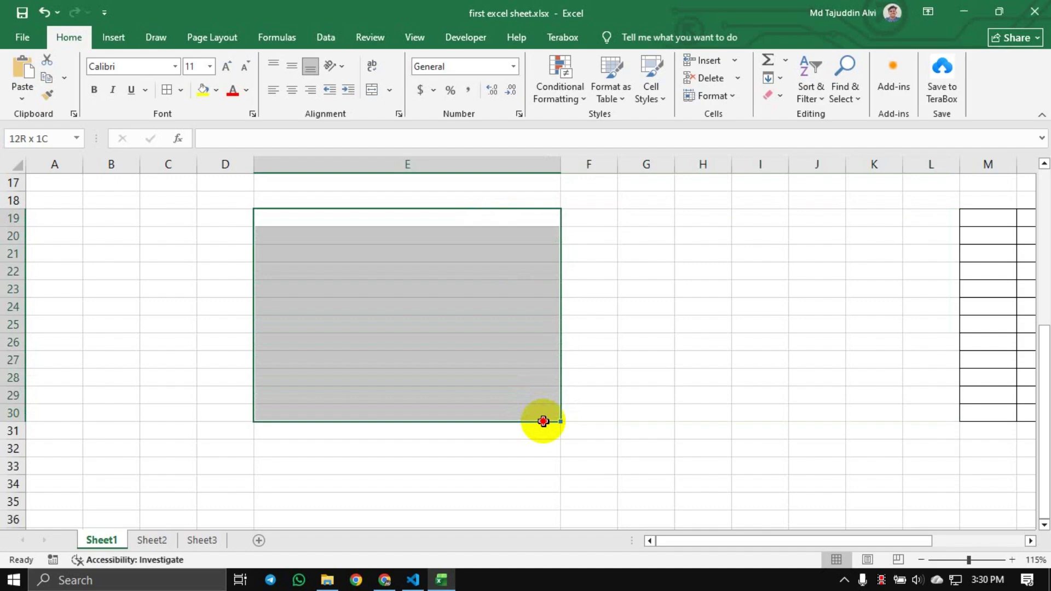
click(765, 357)
click(586, 220)
drag(586, 220, 935, 417)
click(411, 319)
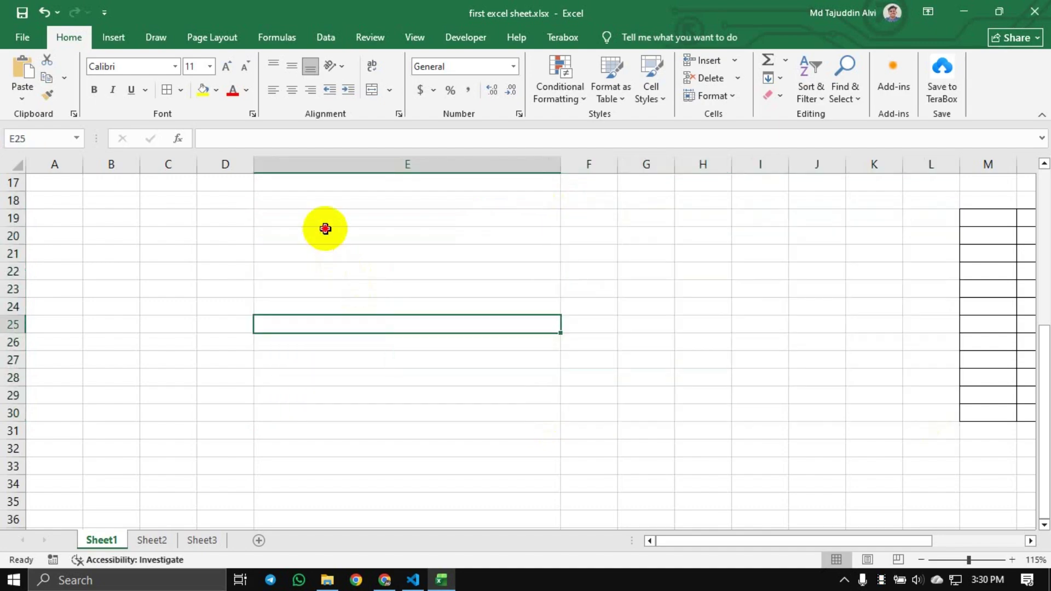
drag(327, 229, 945, 411)
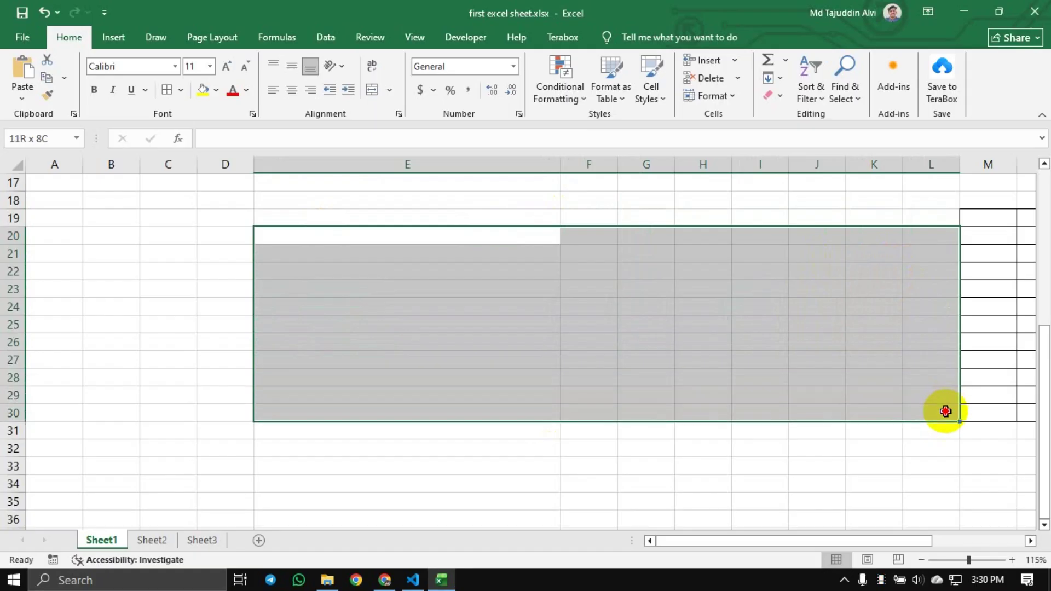
drag(389, 219, 938, 408)
click(679, 287)
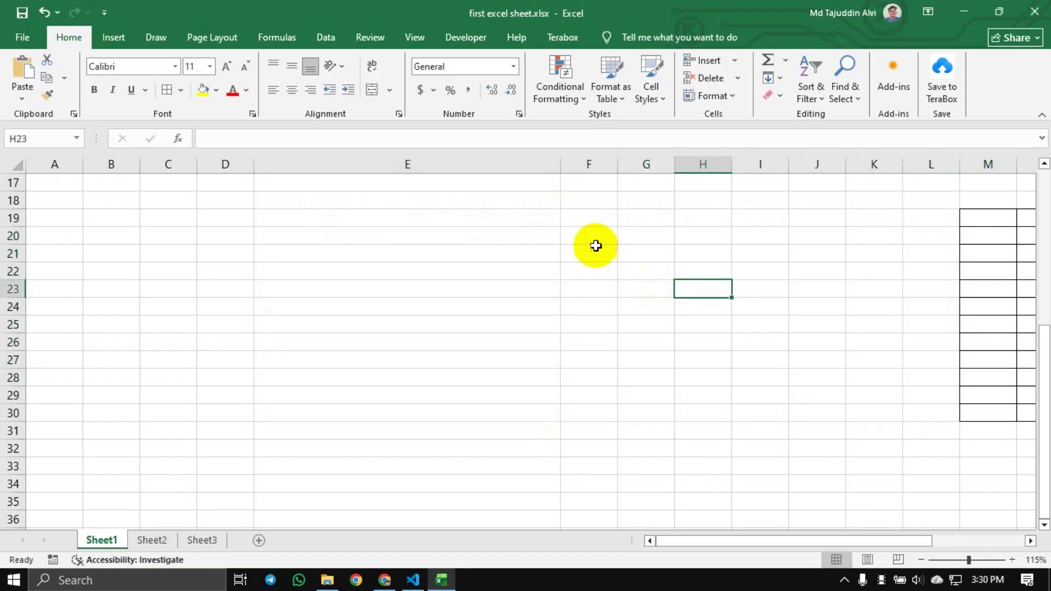
drag(592, 228, 909, 235)
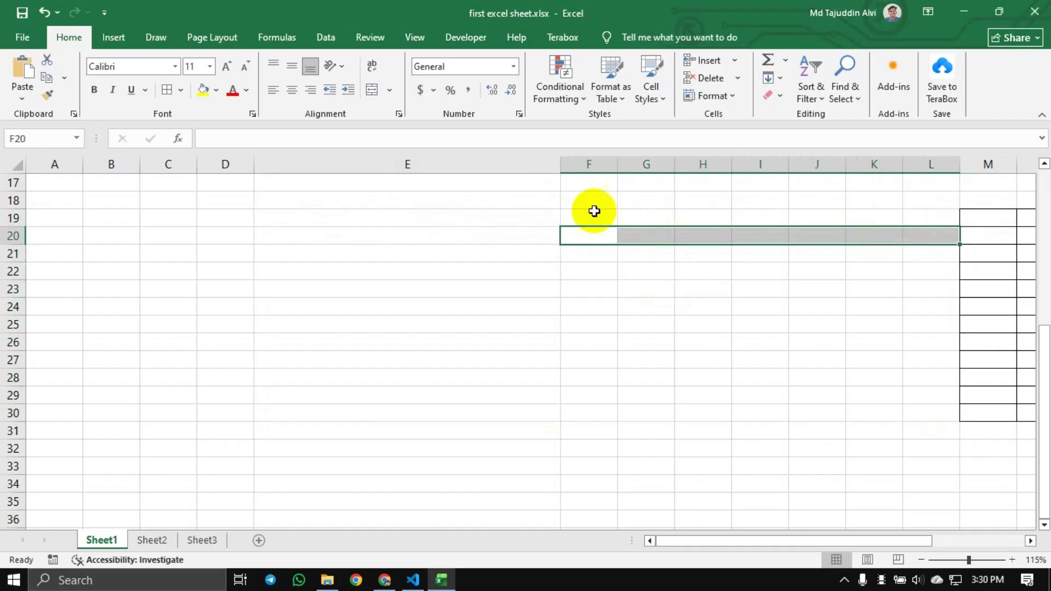
drag(573, 209, 937, 414)
click(613, 311)
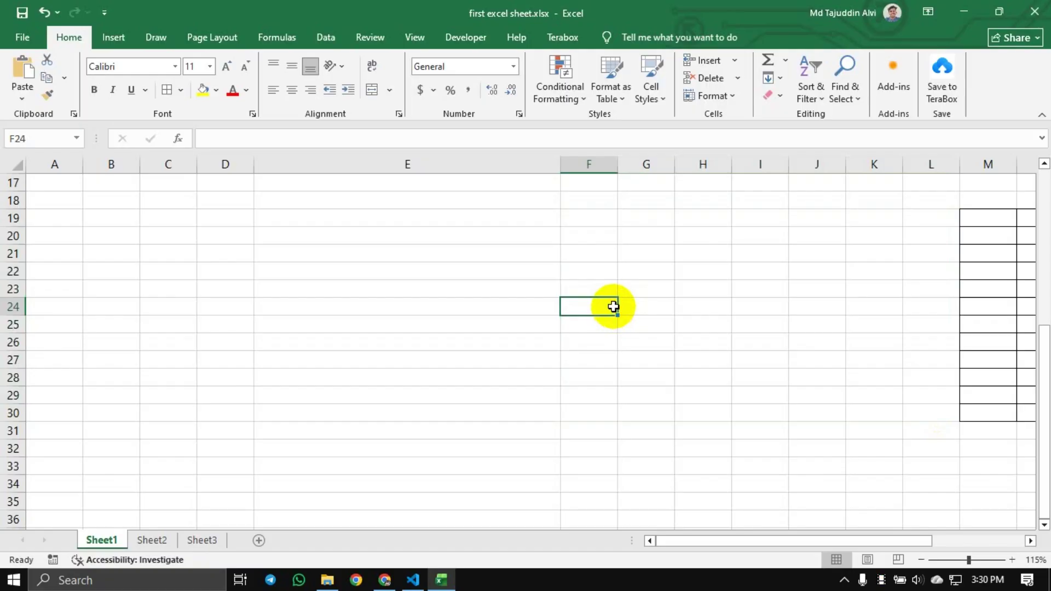
drag(587, 204, 876, 252)
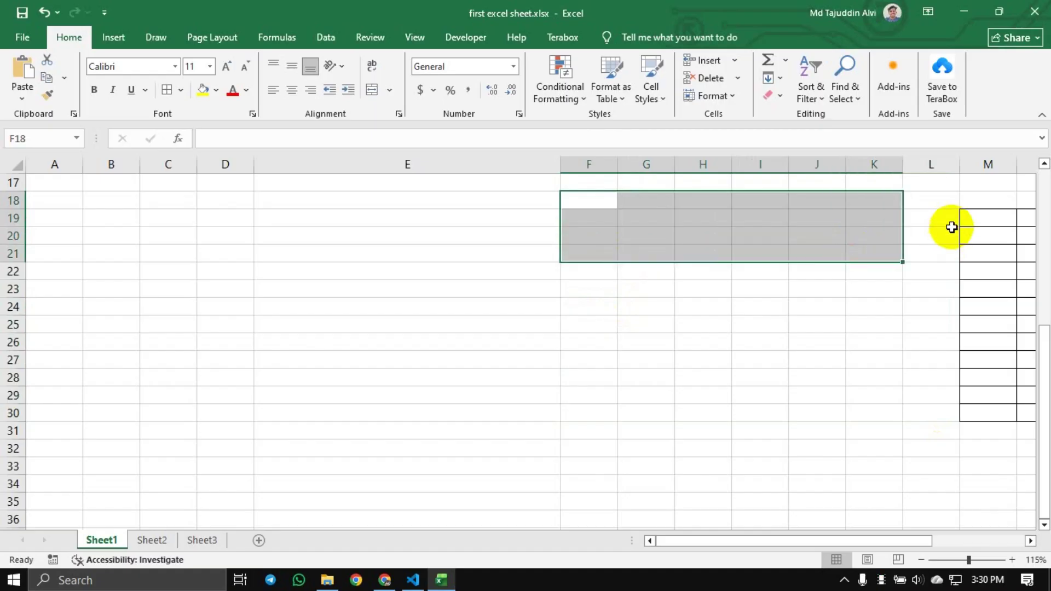
click(951, 227)
drag(598, 217, 922, 405)
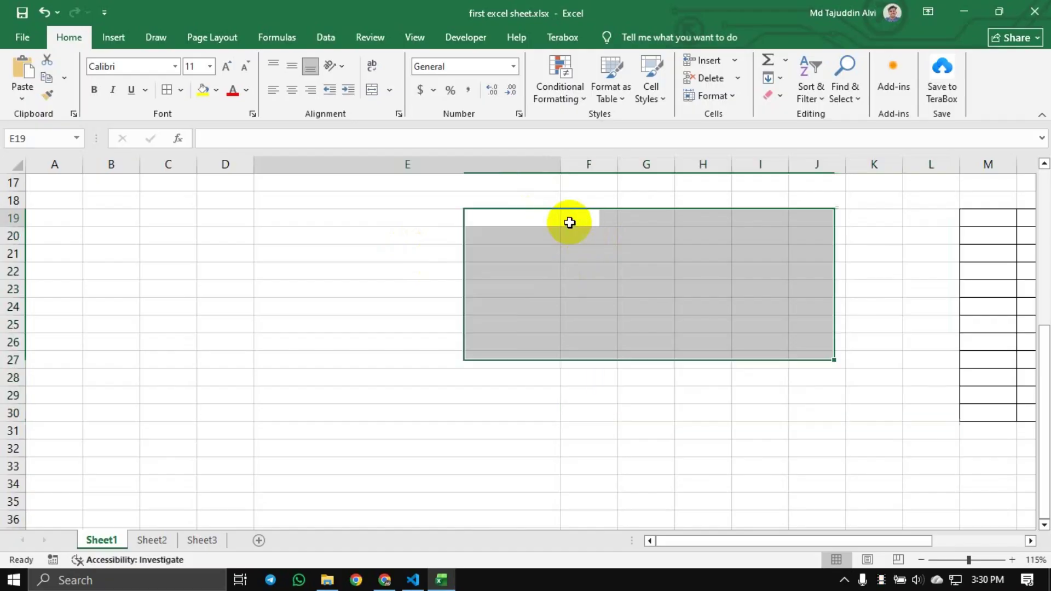
drag(568, 223, 936, 410)
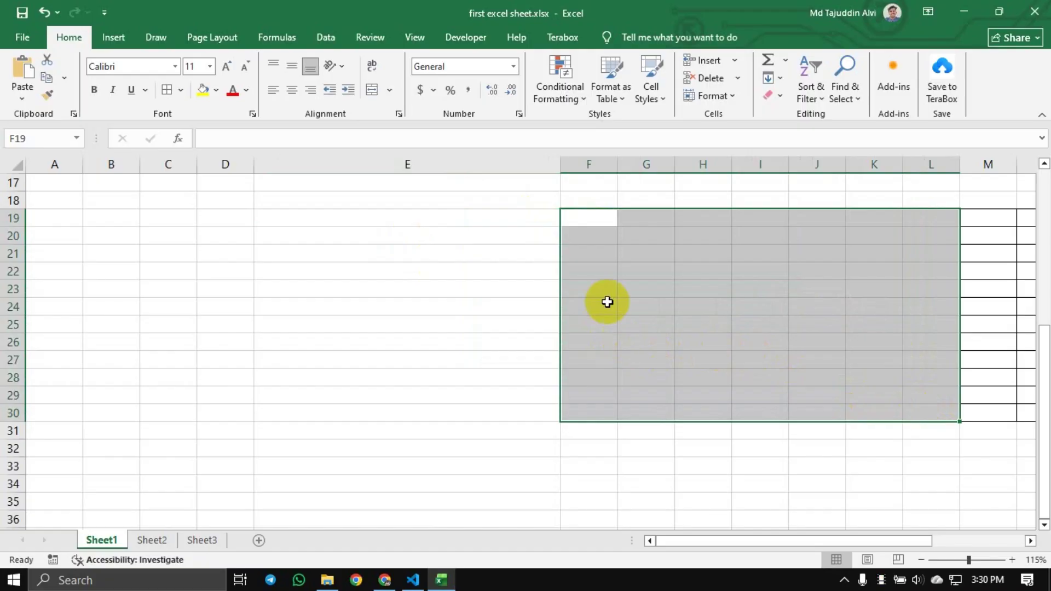
drag(488, 218, 929, 406)
click(691, 359)
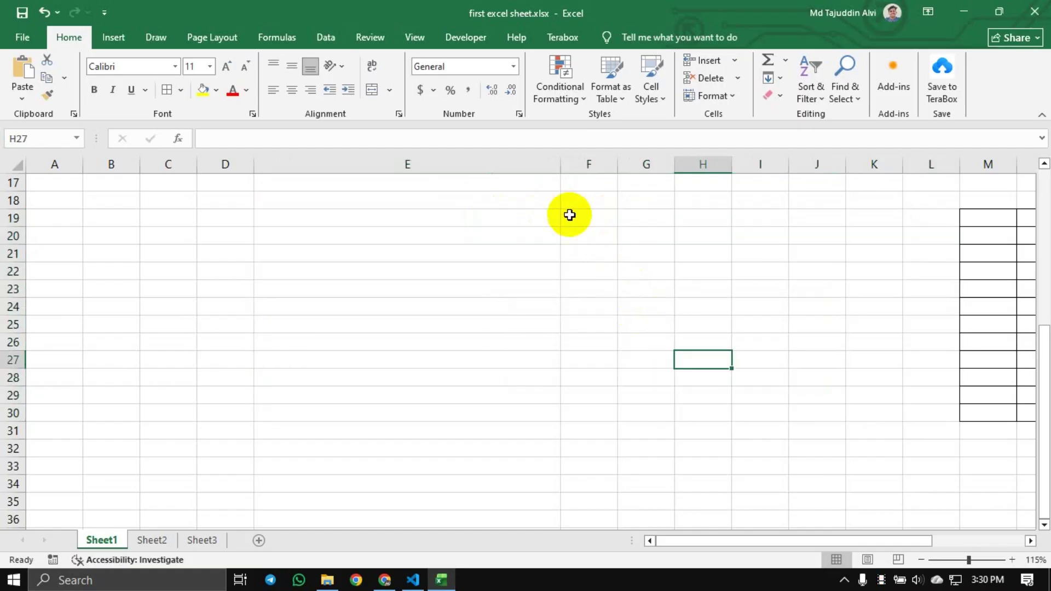
drag(570, 216, 921, 415)
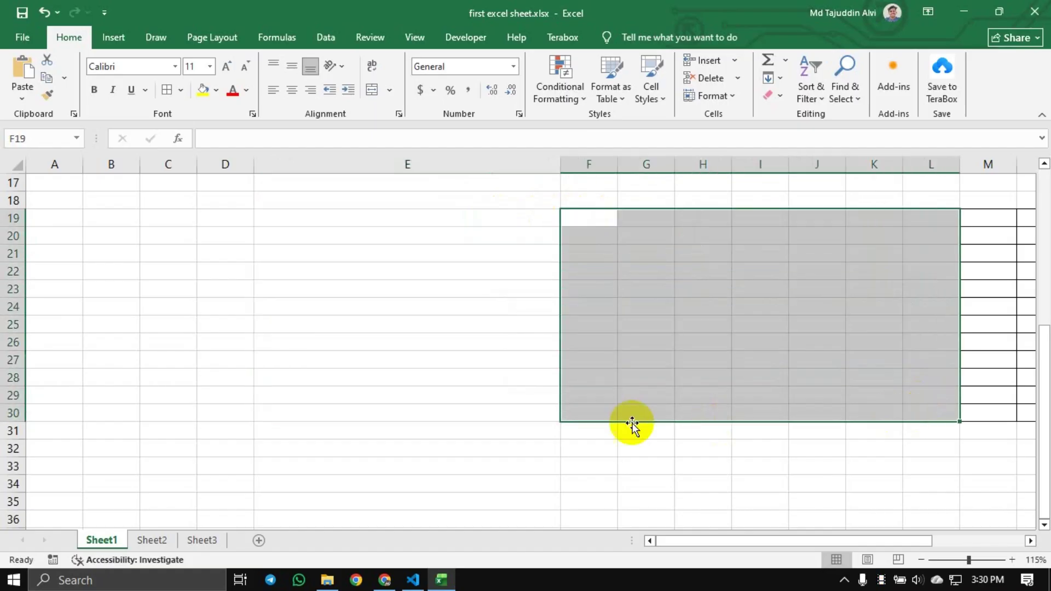
click(488, 362)
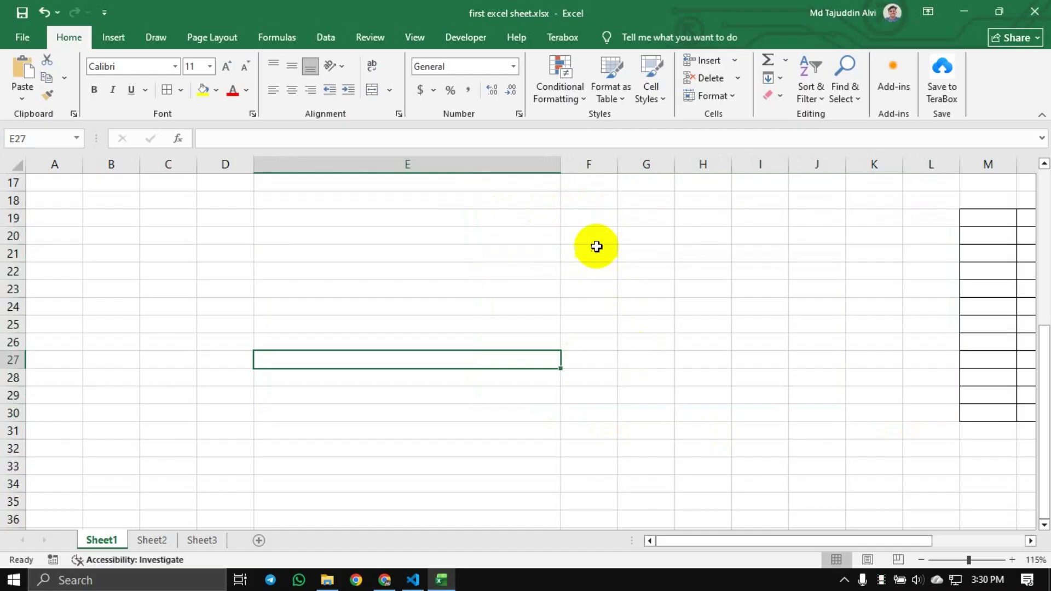
drag(580, 217, 934, 417)
click(455, 277)
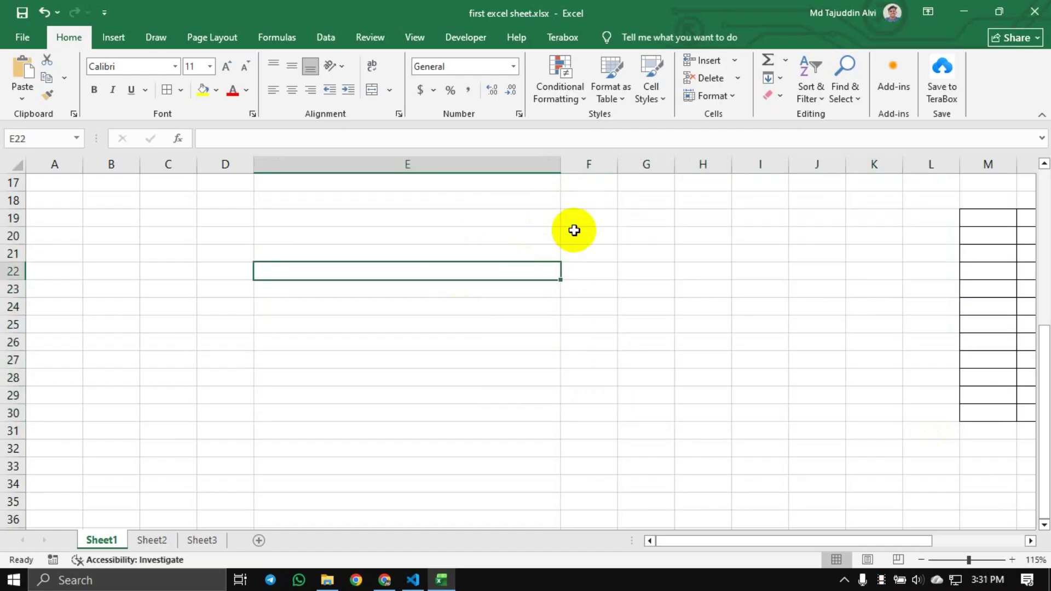
drag(573, 228, 941, 405)
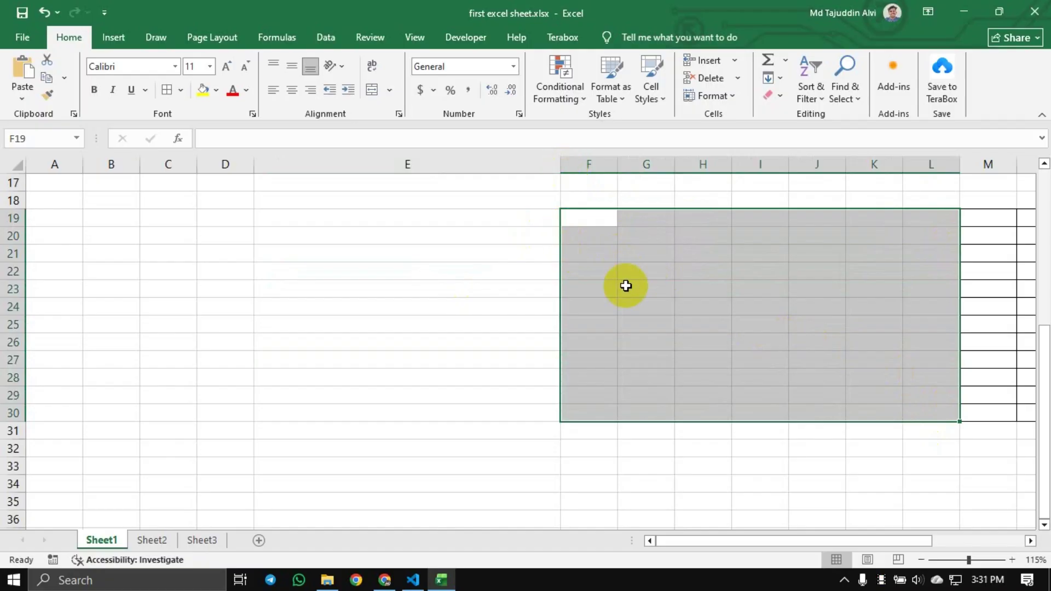
click(542, 227)
drag(577, 227, 929, 429)
drag(576, 215, 941, 407)
click(909, 357)
click(649, 343)
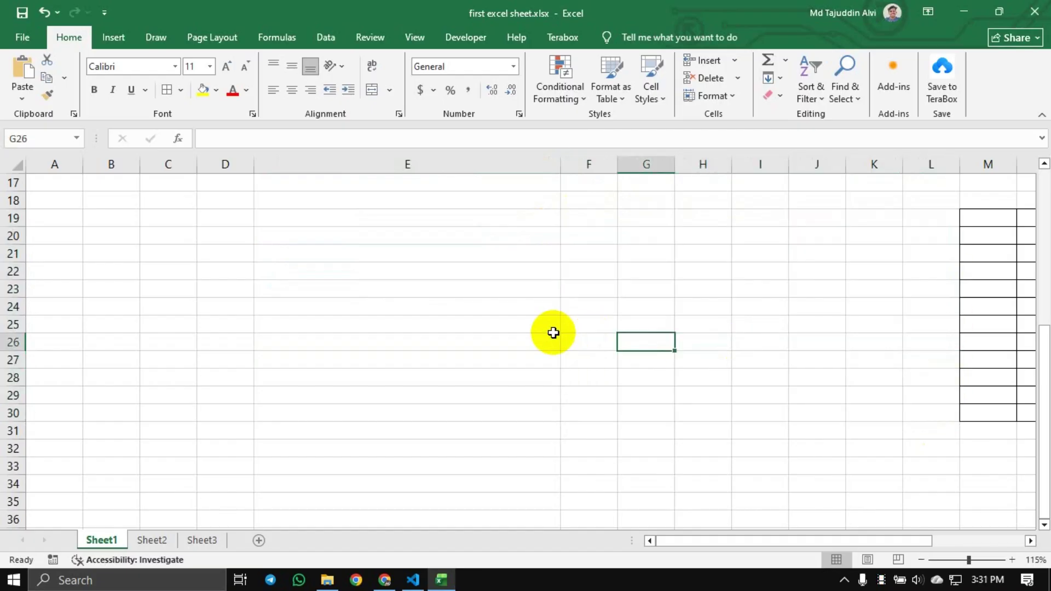
drag(462, 341, 1, 347)
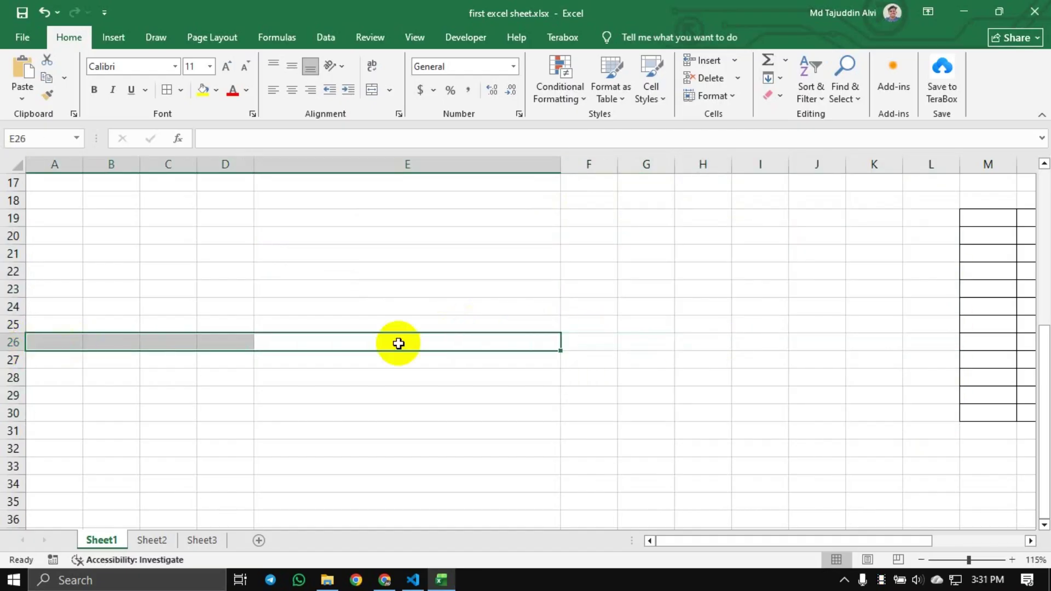
drag(930, 411, 2, 220)
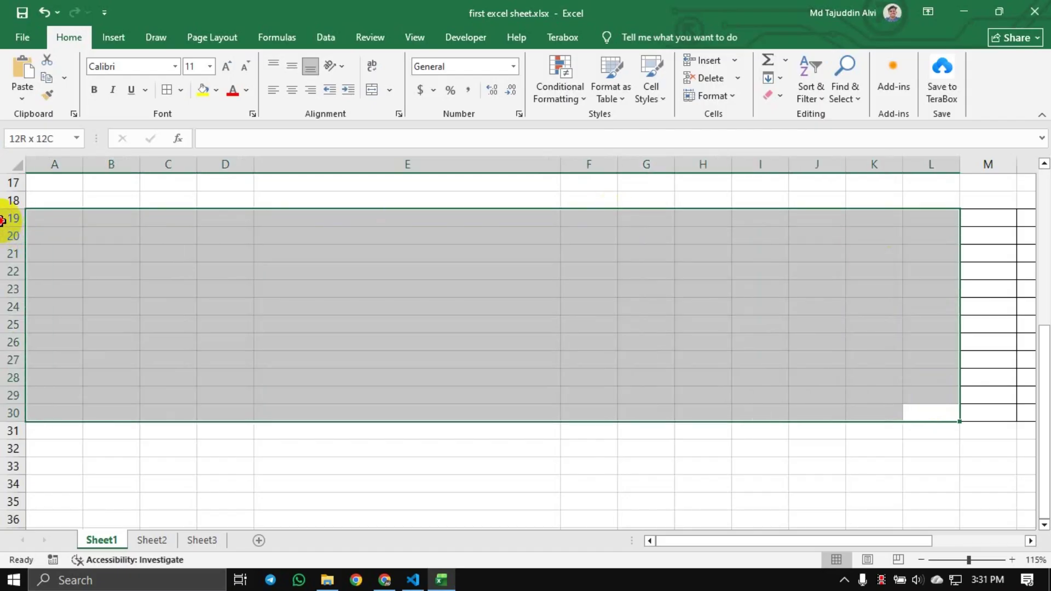
click(572, 359)
drag(946, 413, 2, 214)
click(677, 328)
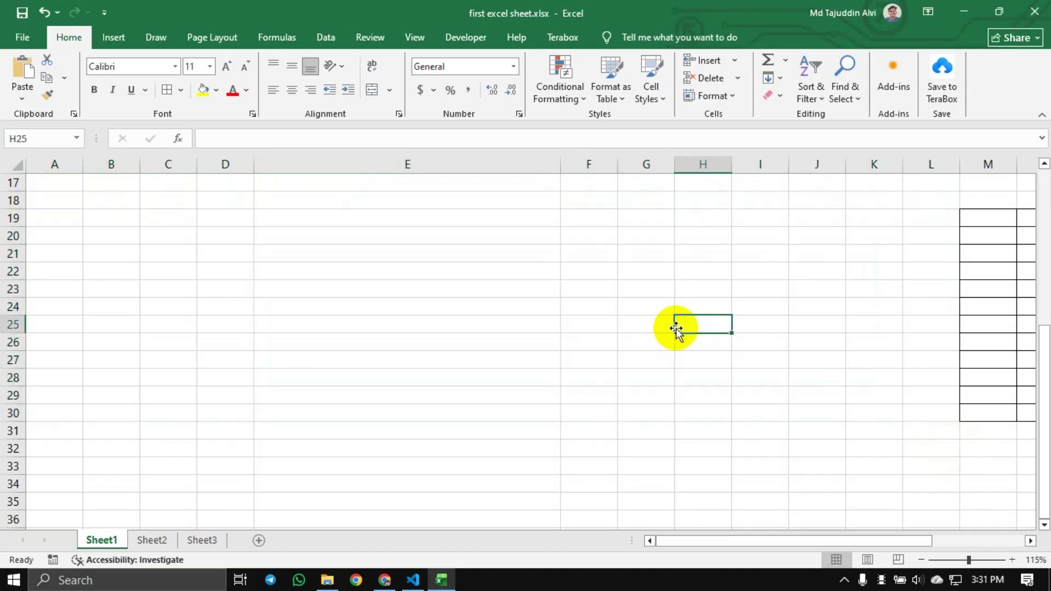